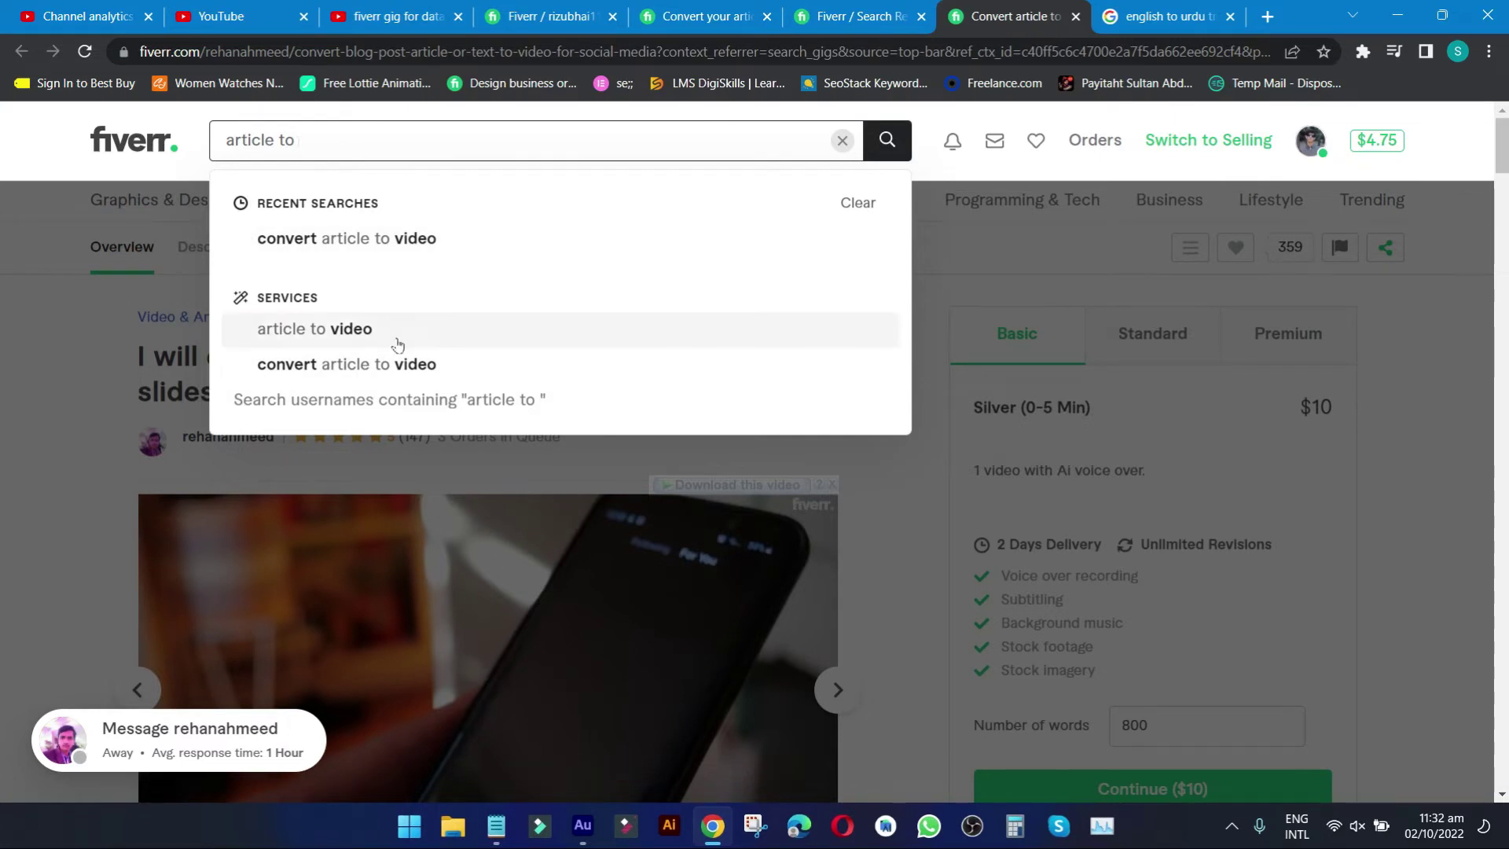
# Add the gig search tags article to video, slideshows, text to video, slide show video and video from article.
pyautogui.click(560, 10)
pyautogui.scroll(-6, 664, 432)
pyautogui.scroll(1, 662, 432)
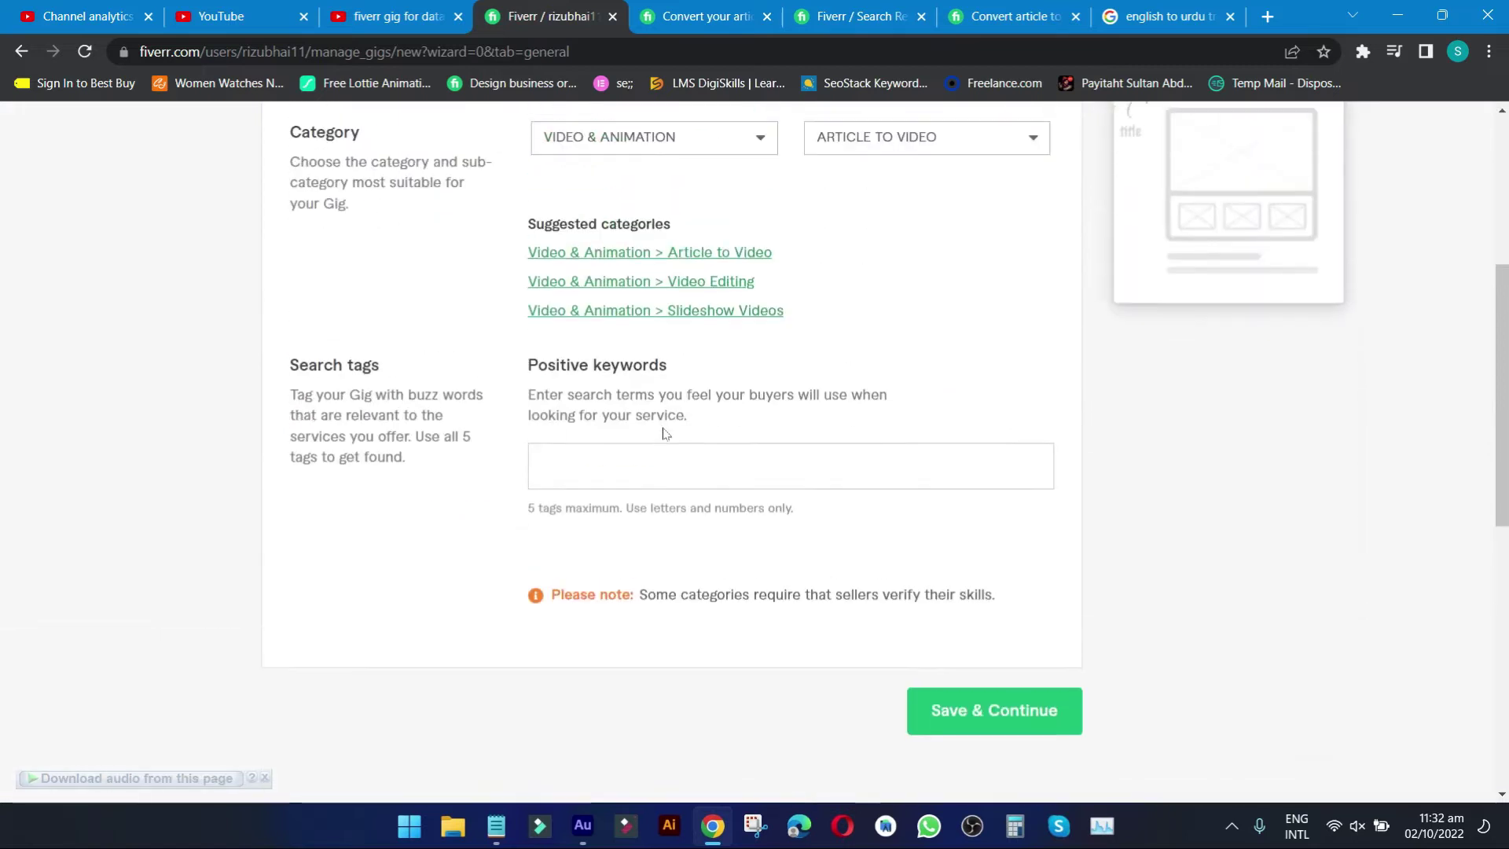
pyautogui.click(660, 455)
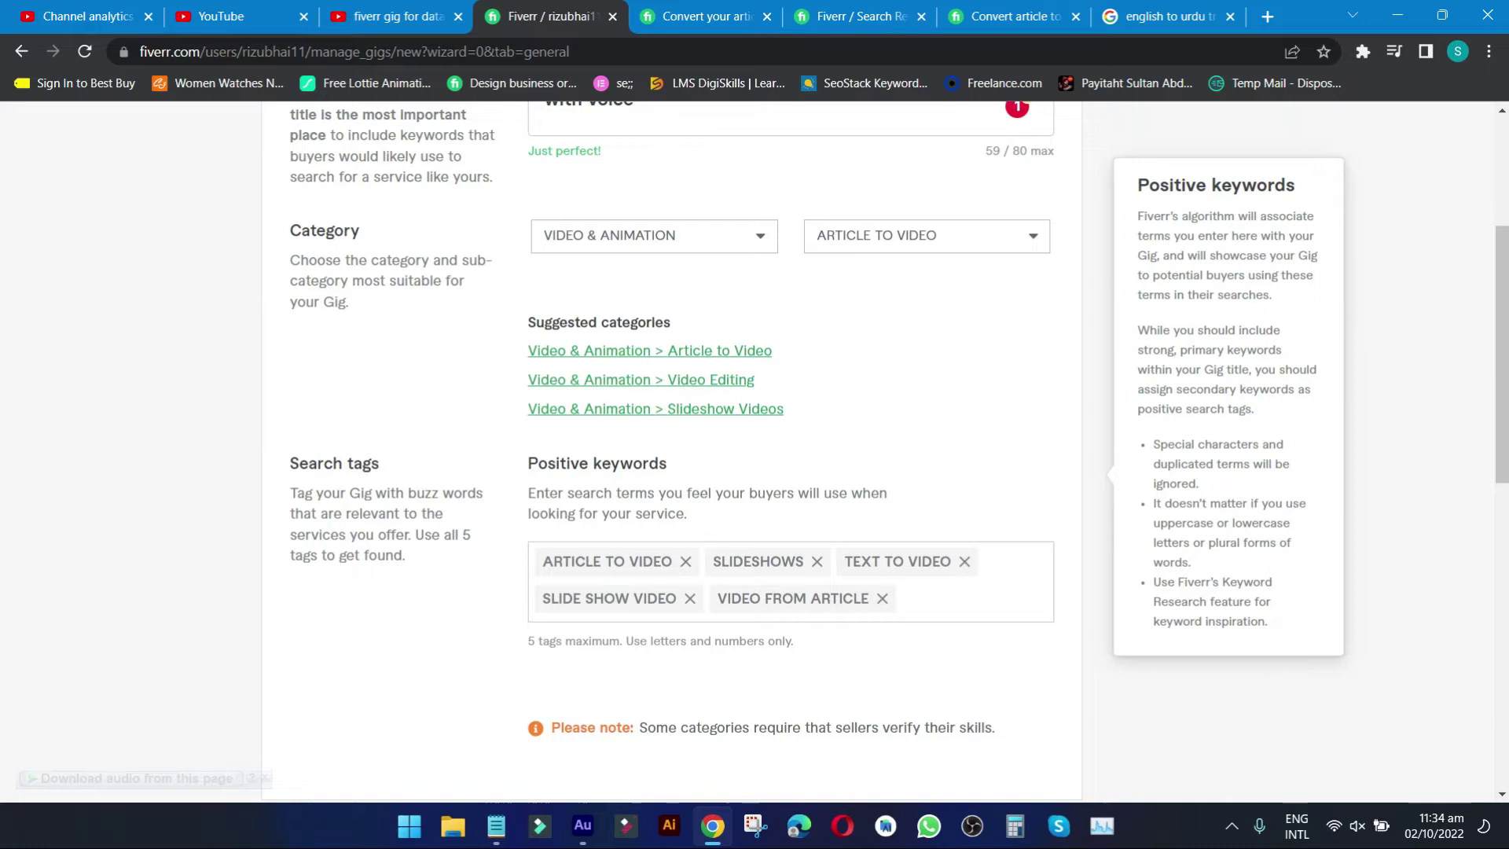
pyautogui.moveTo(959, 242)
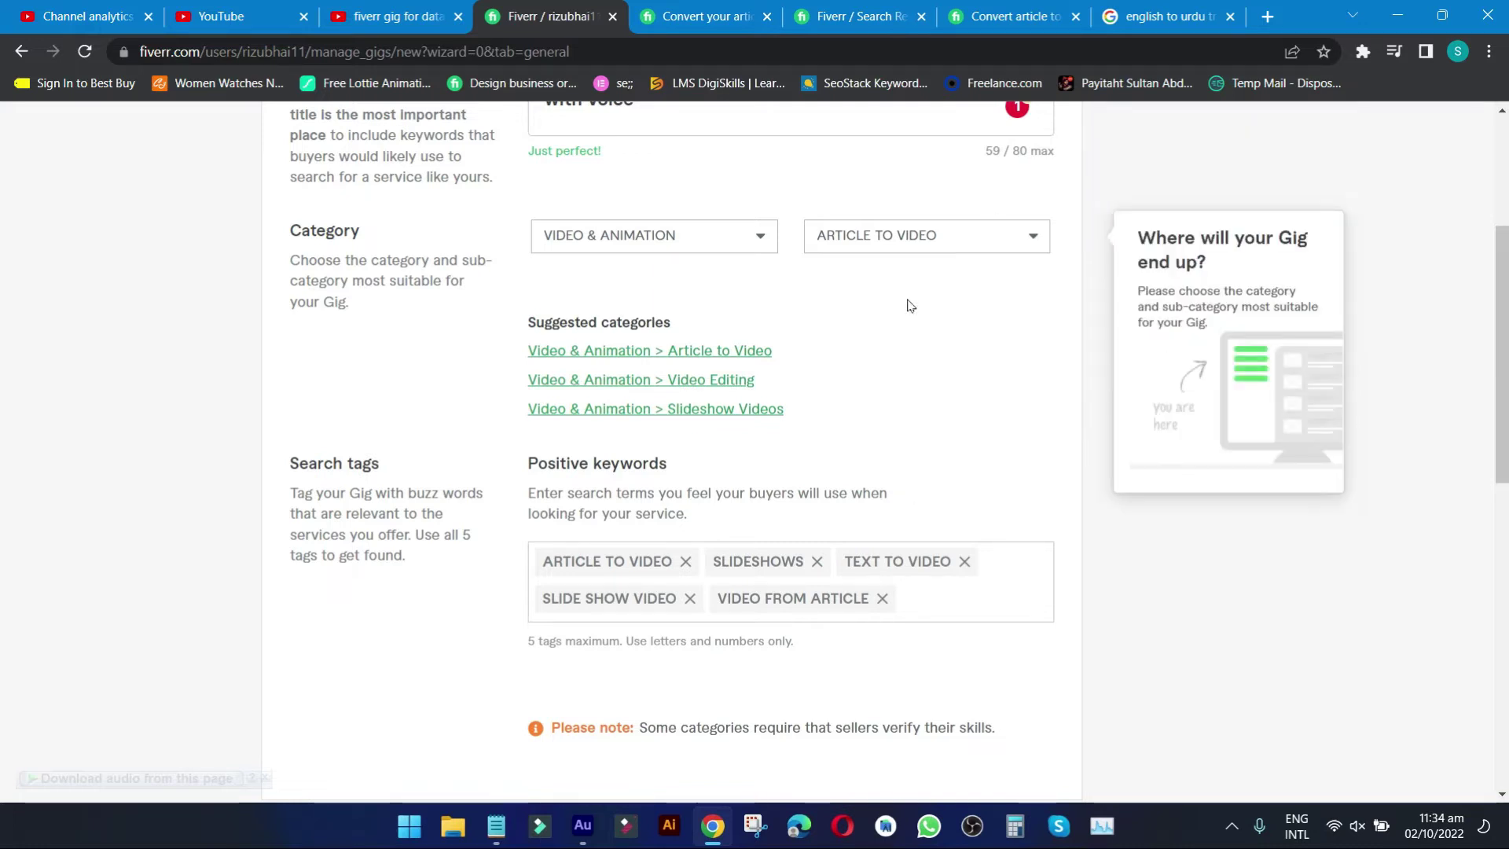
# Compare the tags with the related tags on the competitor's article-to-video gig, and save the gig overview.
pyautogui.click(1014, 16)
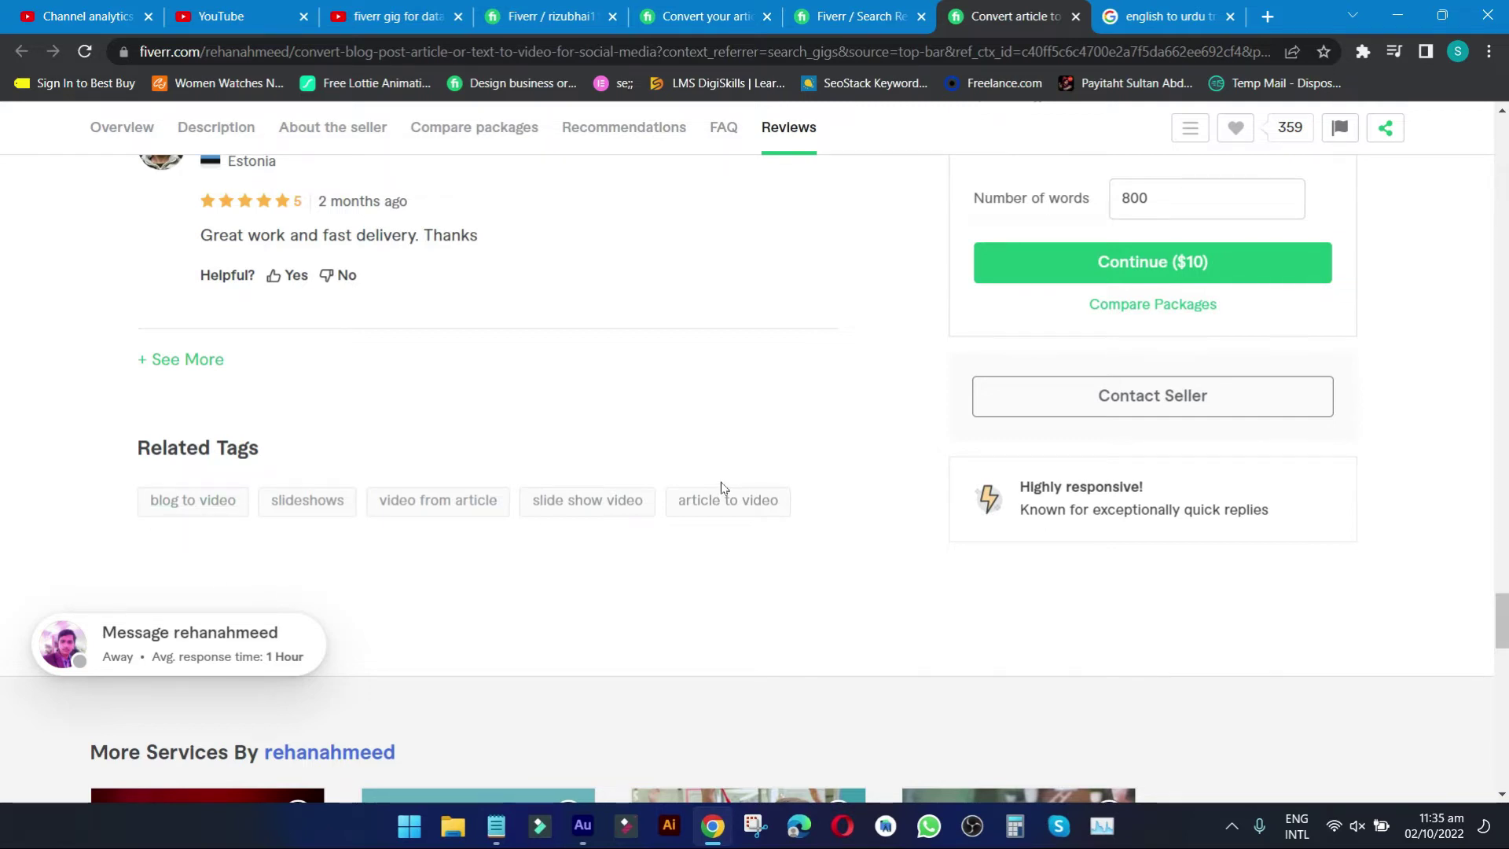
pyautogui.click(563, 9)
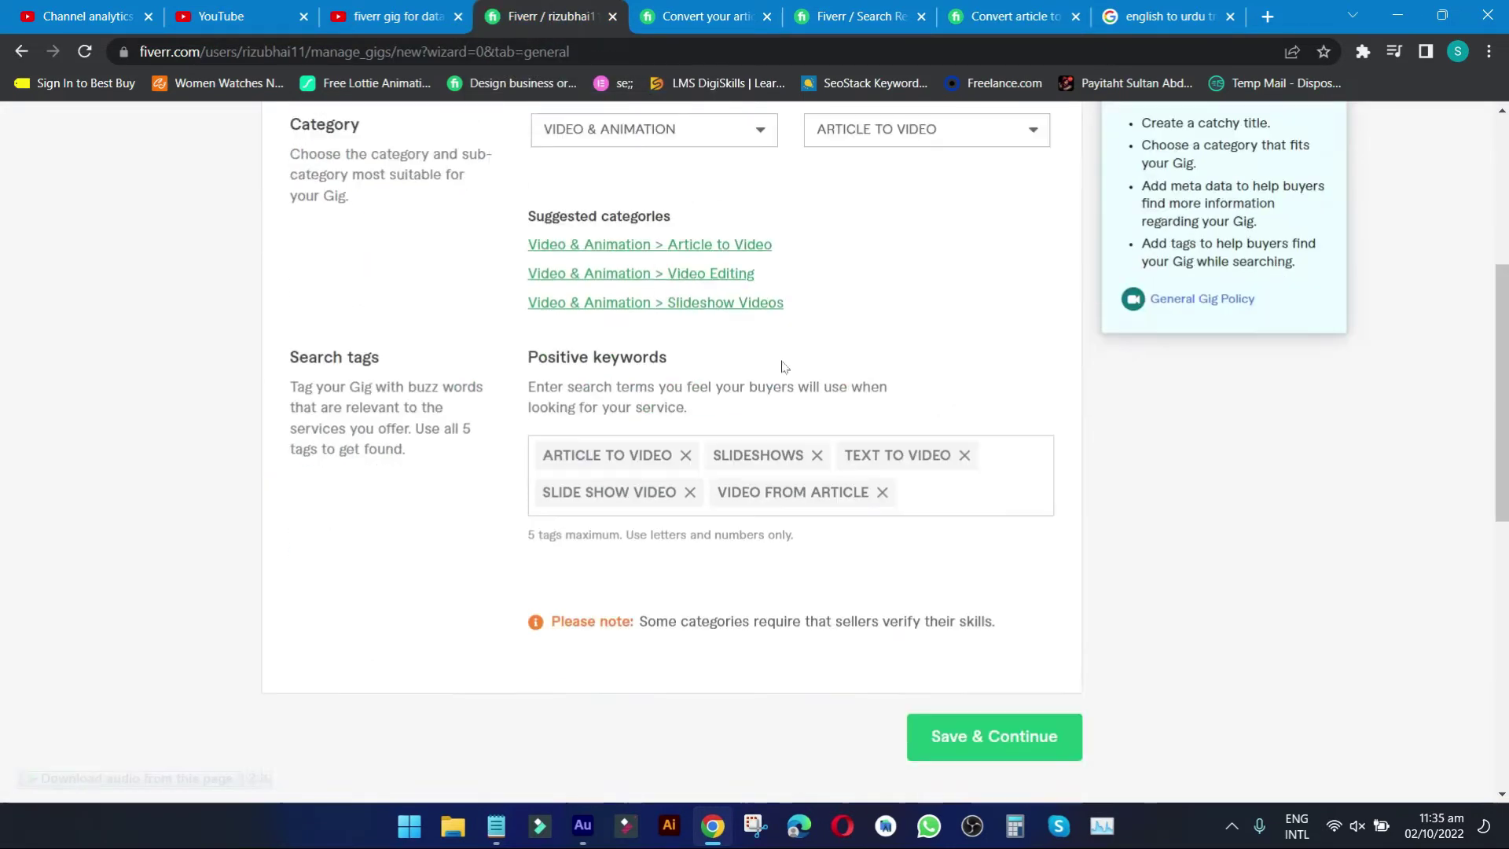
pyautogui.scroll(-2, 782, 366)
pyautogui.click(969, 554)
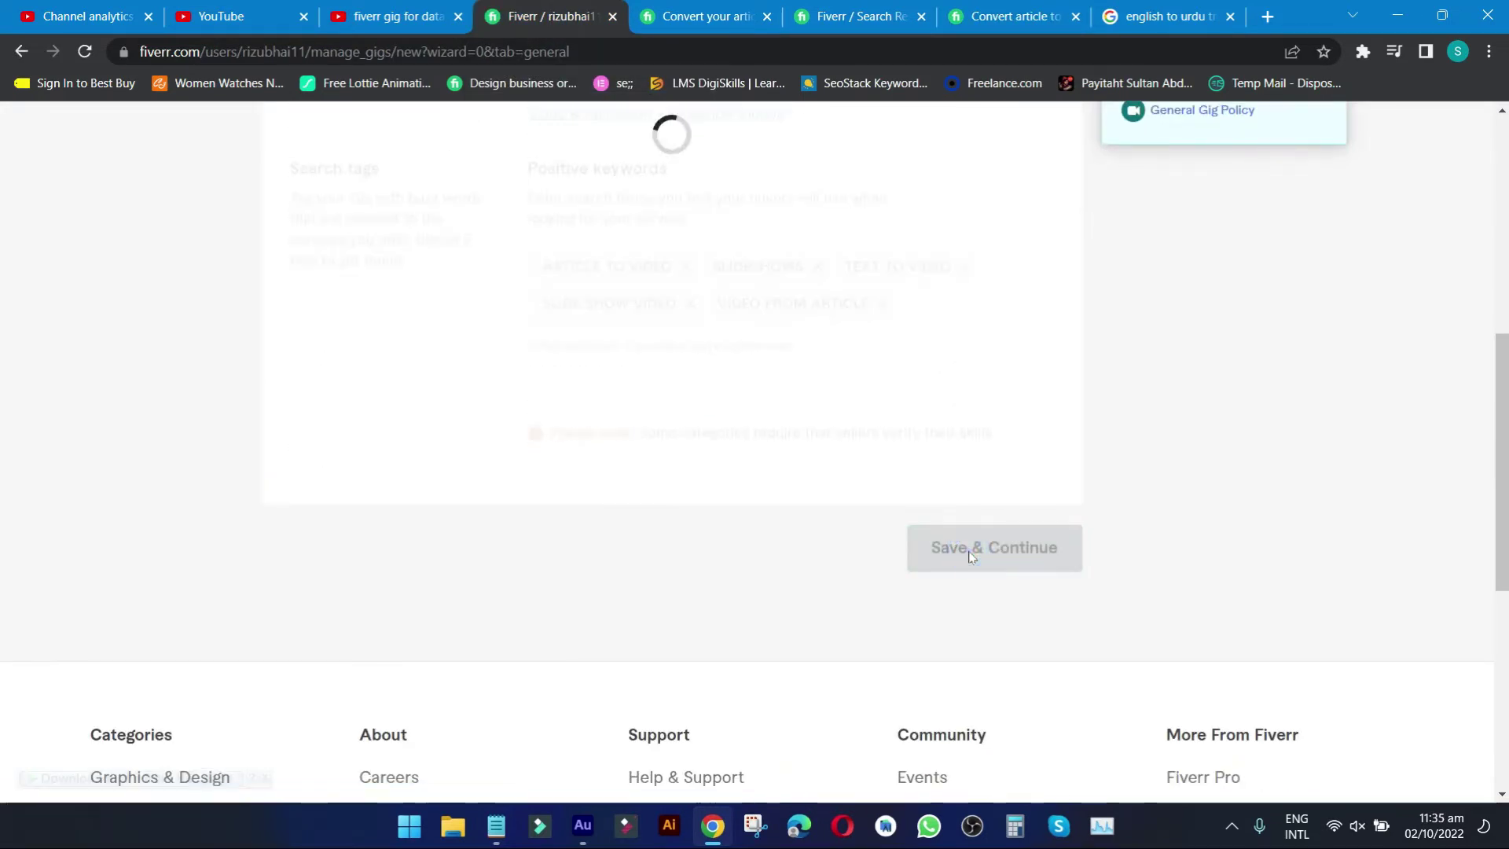
# Turn on the three-package offer in the gig's Scope & Pricing section.
pyautogui.moveTo(287, 375); pyautogui.dragTo(527, 393)
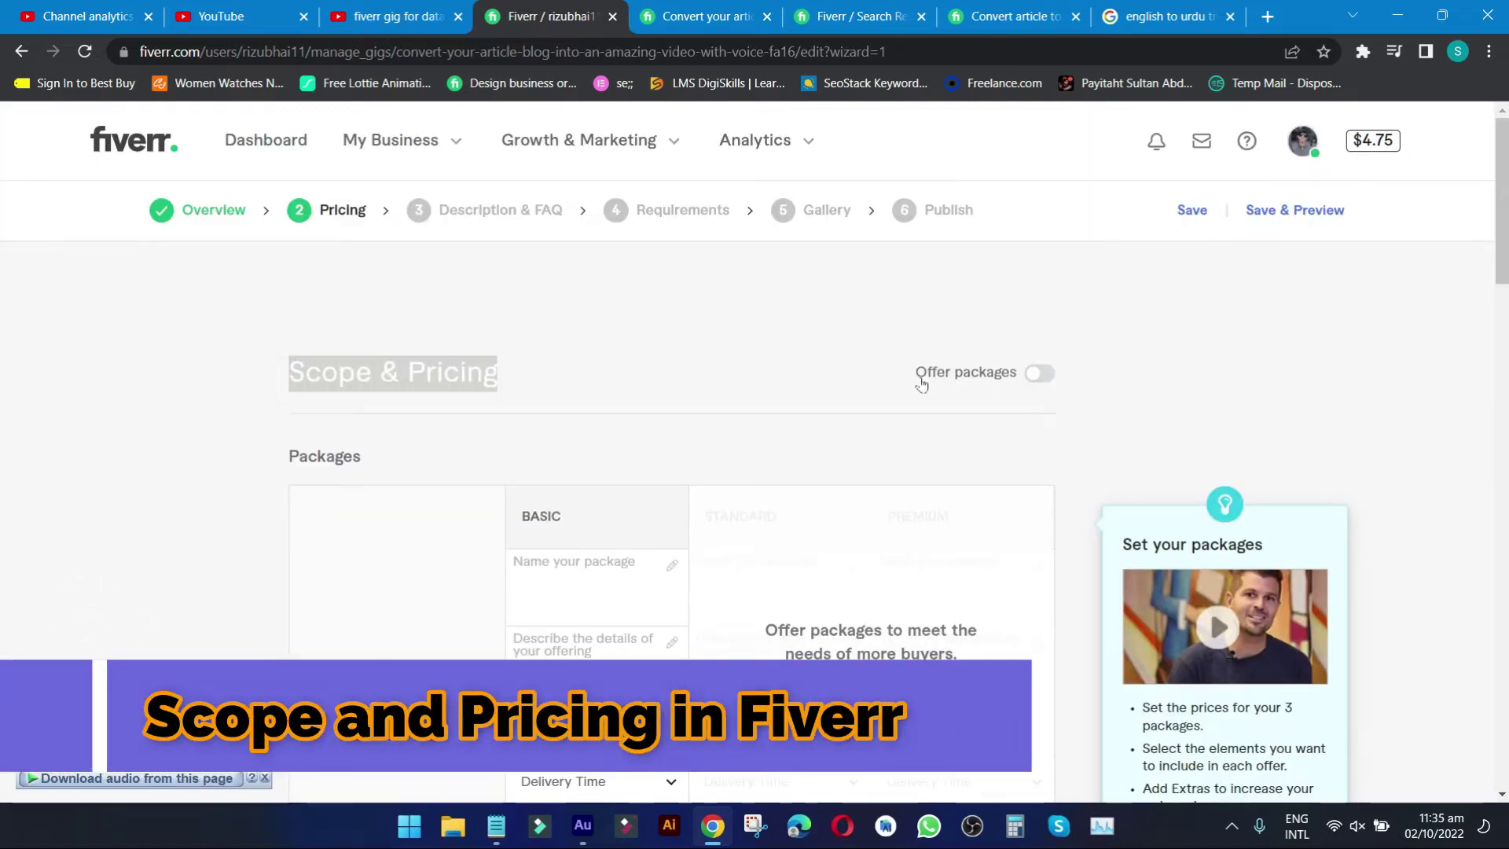
pyautogui.click(1034, 374)
pyautogui.scroll(-4, 798, 357)
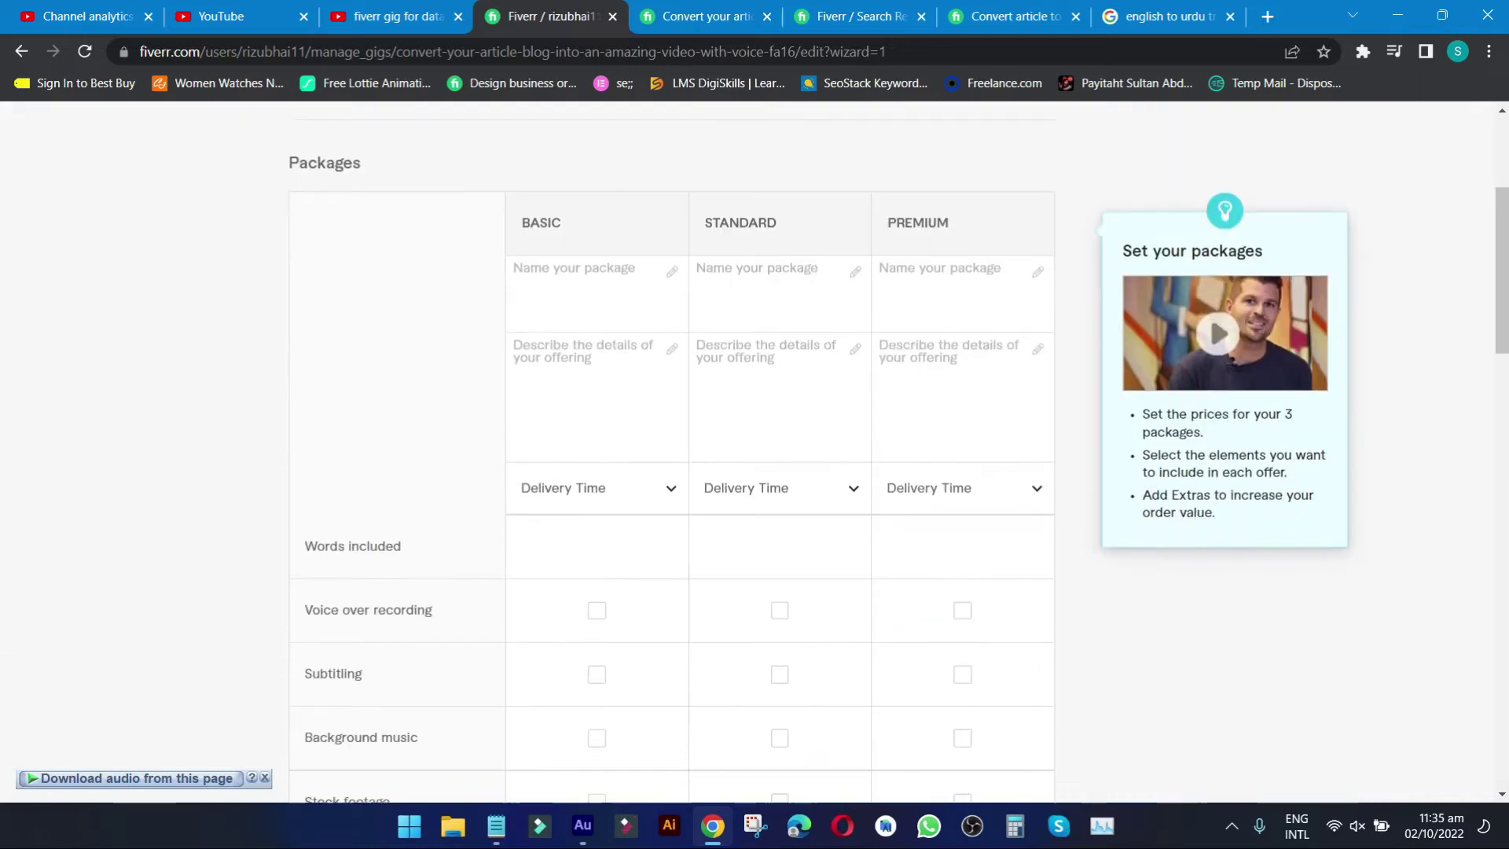
pyautogui.scroll(3, 843, 466)
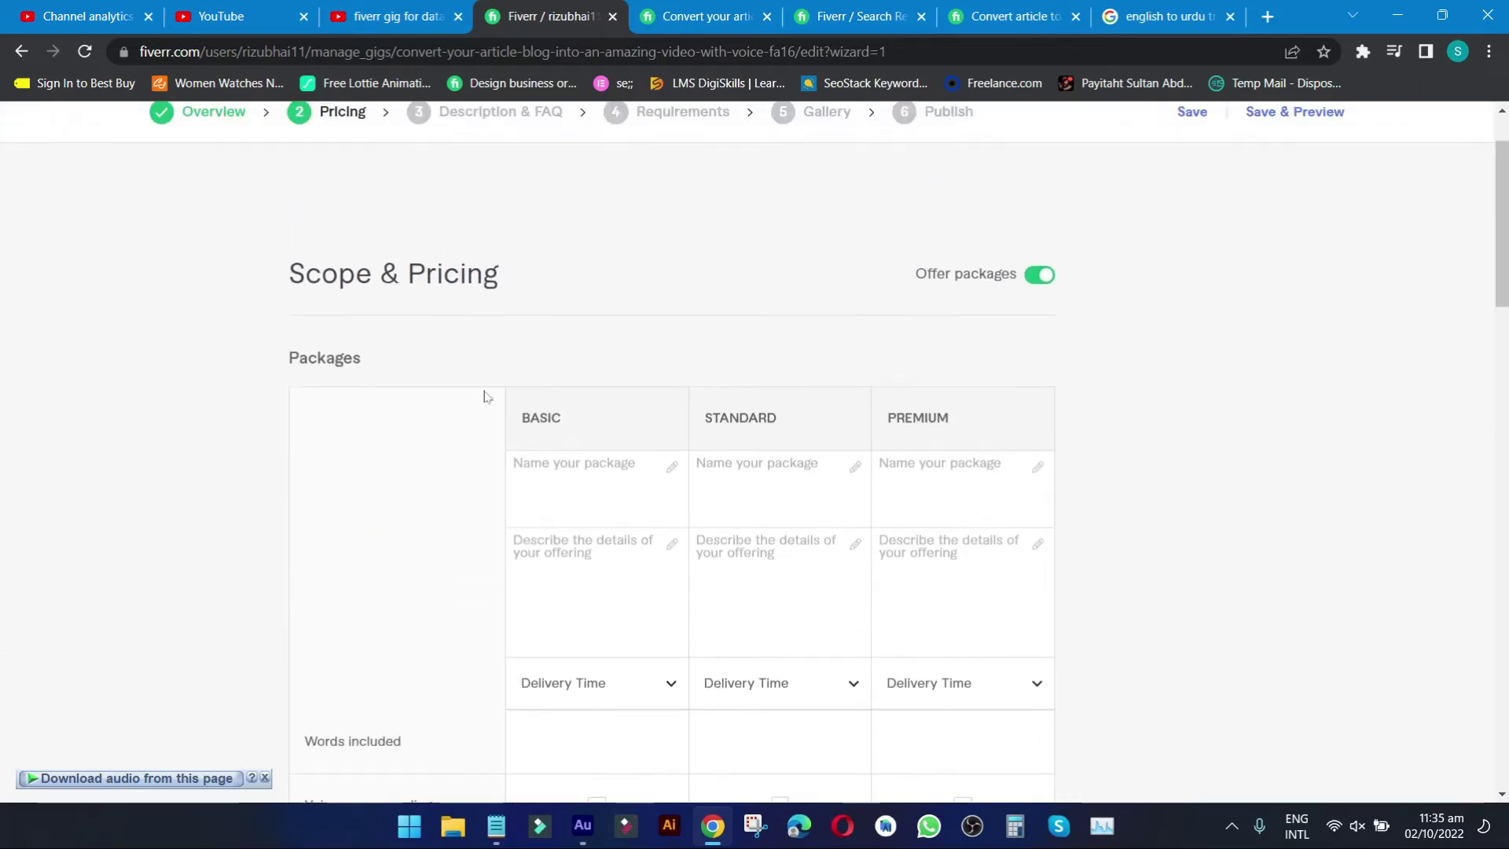
pyautogui.moveTo(288, 273); pyautogui.dragTo(532, 286)
pyautogui.click(534, 283)
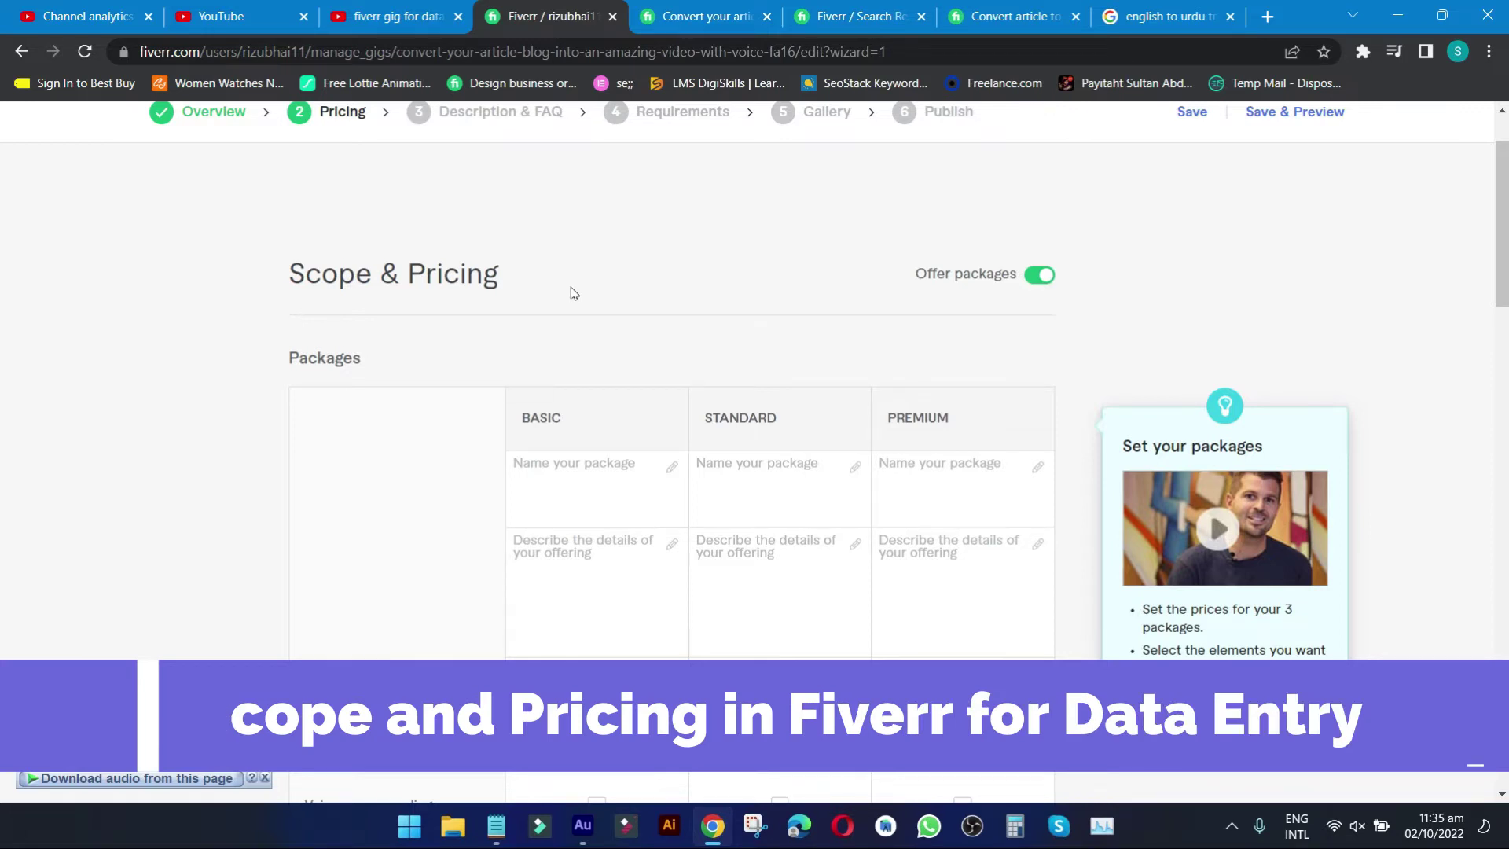
# Name the first package BASIC by copying its column heading into the package name.
pyautogui.scroll(-1, 646, 269)
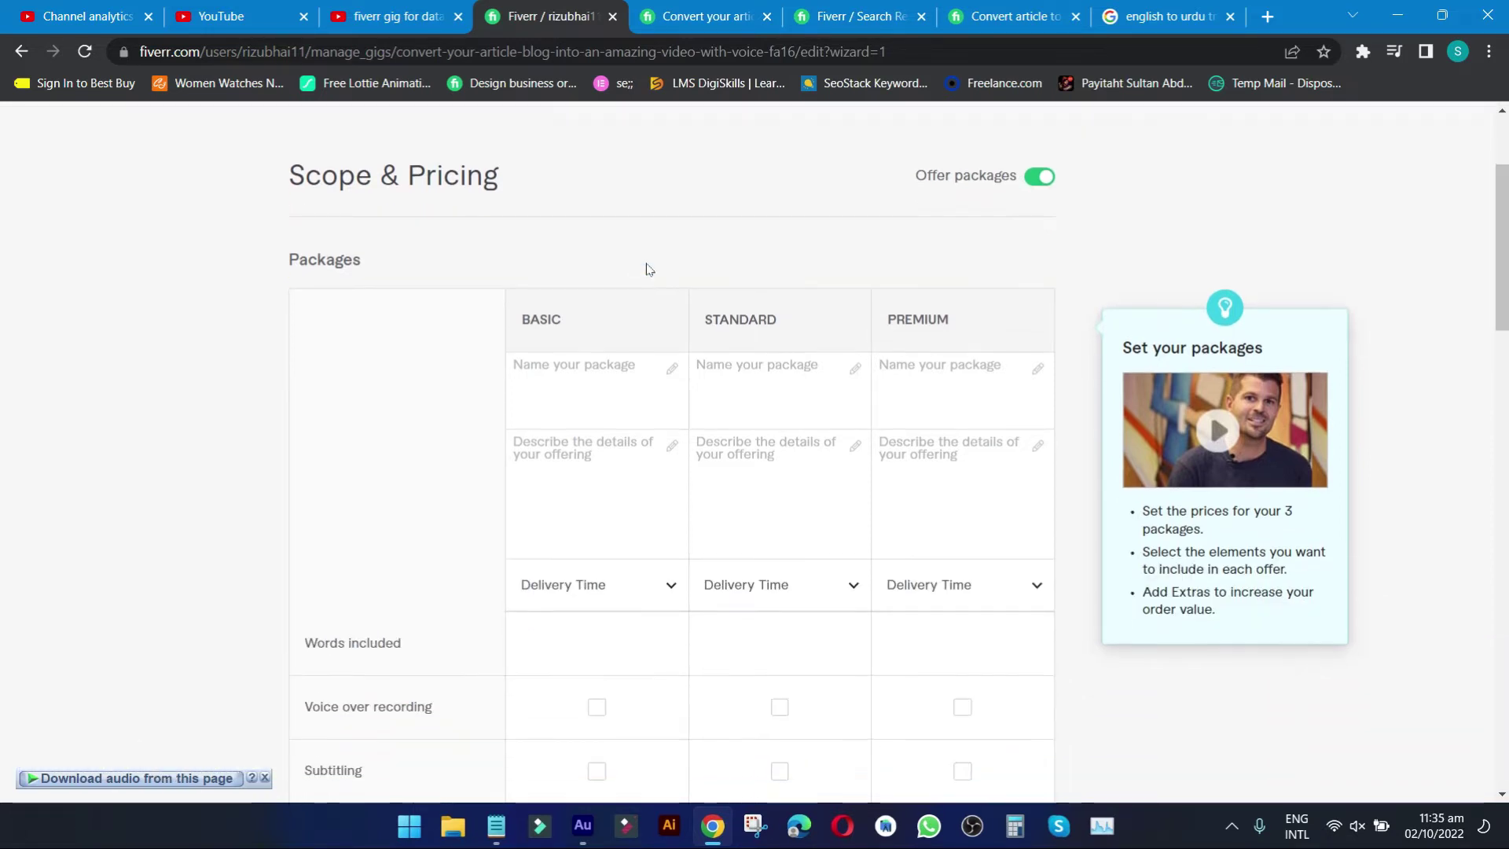
pyautogui.moveTo(593, 320); pyautogui.dragTo(519, 326)
pyautogui.hotkey('ctrl', 'c')
pyautogui.rightClick(525, 321)
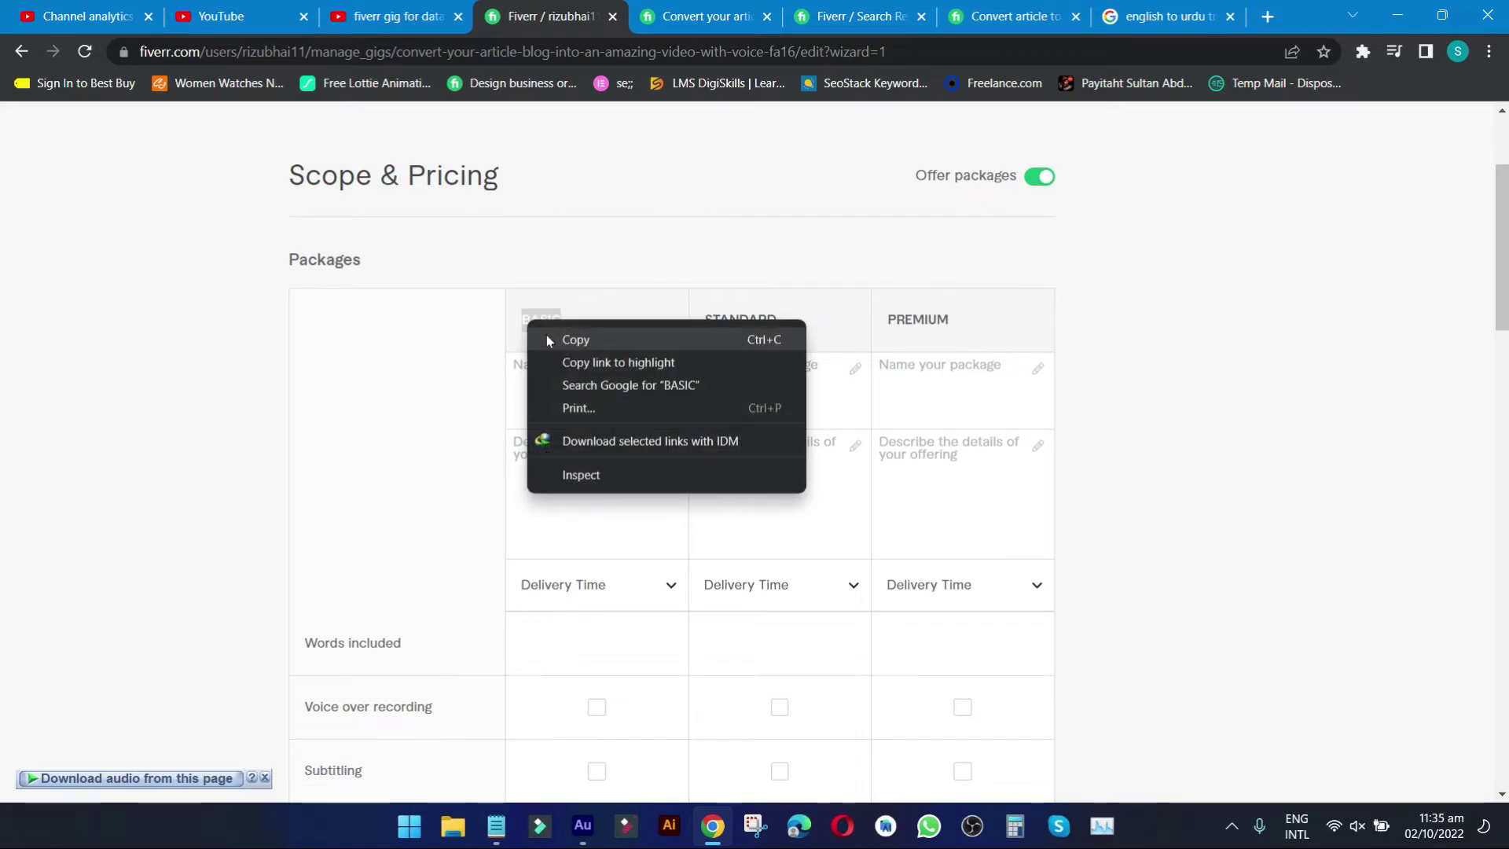
pyautogui.press('Escape')
pyautogui.rightClick(554, 385)
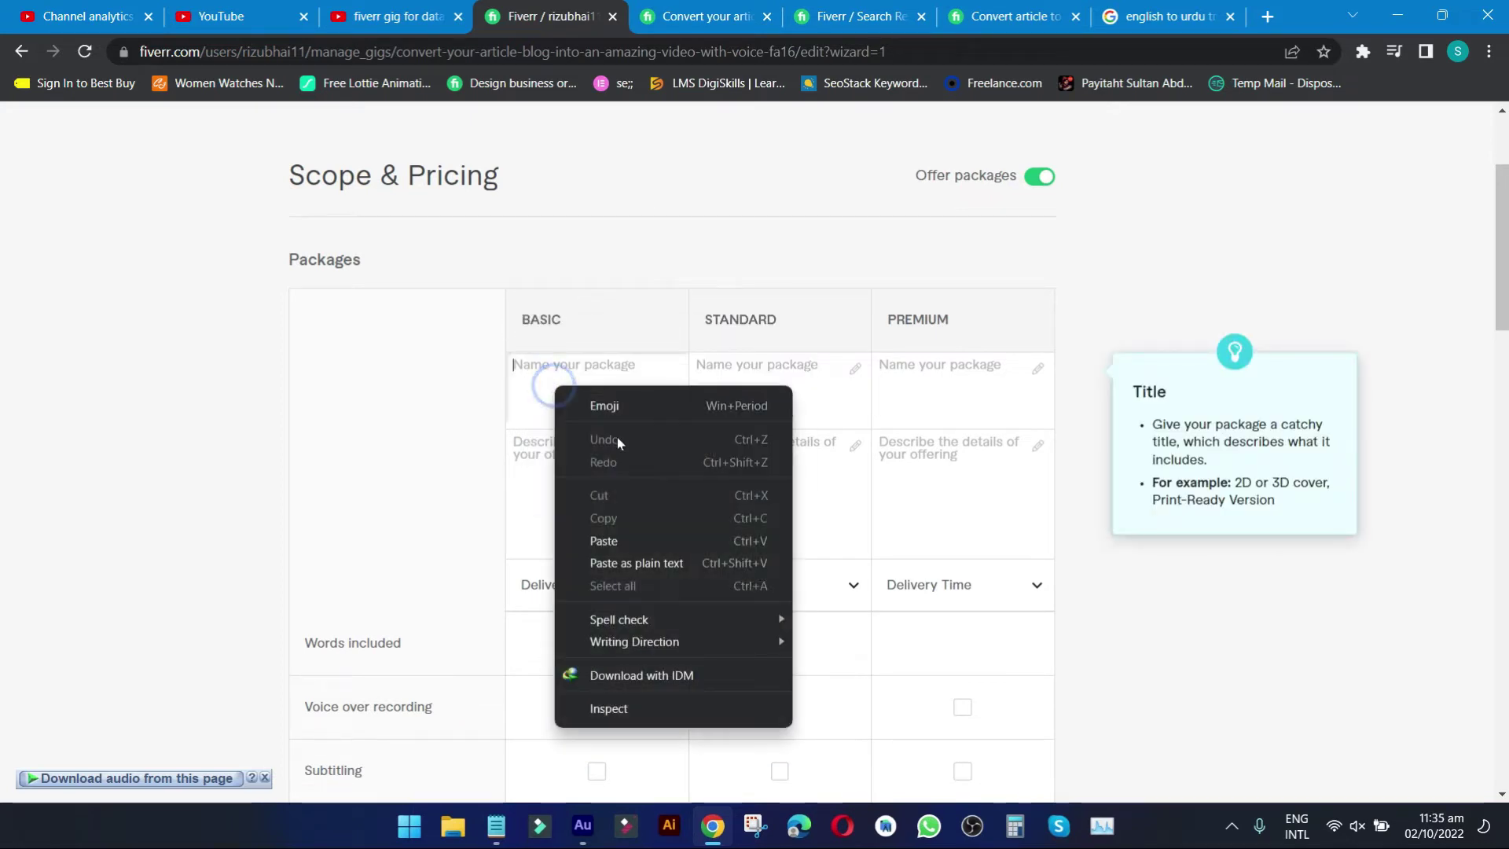
pyautogui.click(655, 531)
# Name the second package STANDARD by copying its column heading into the package name.
pyautogui.doubleClick(761, 318)
pyautogui.rightClick(761, 314)
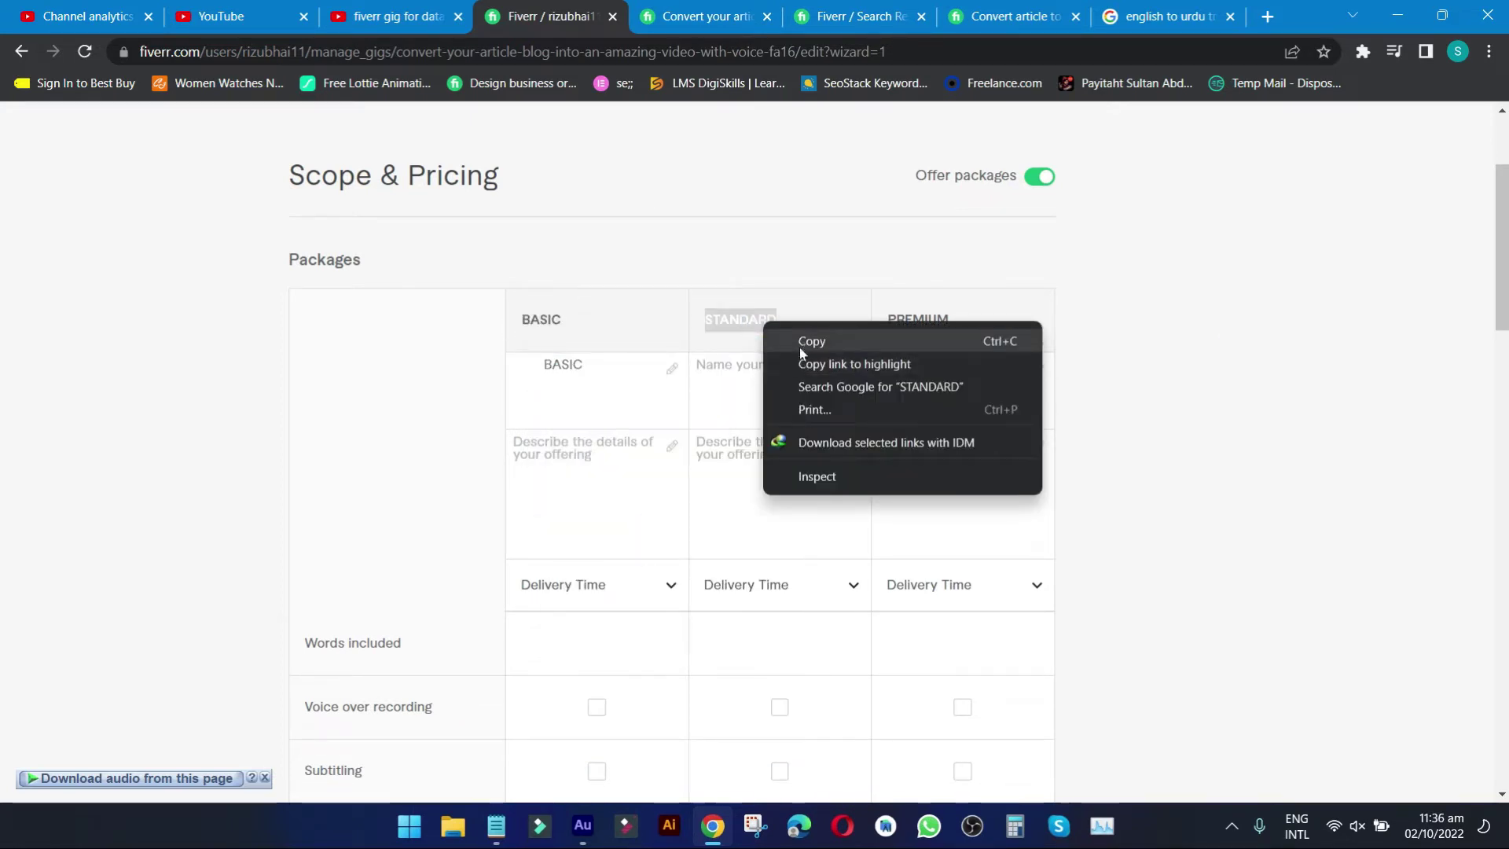
pyautogui.click(799, 341)
pyautogui.rightClick(768, 391)
pyautogui.click(813, 536)
# Name the third package PREMIUM by copying its column heading into the package name.
pyautogui.doubleClick(918, 319)
pyautogui.rightClick(933, 328)
pyautogui.click(967, 333)
pyautogui.rightClick(911, 381)
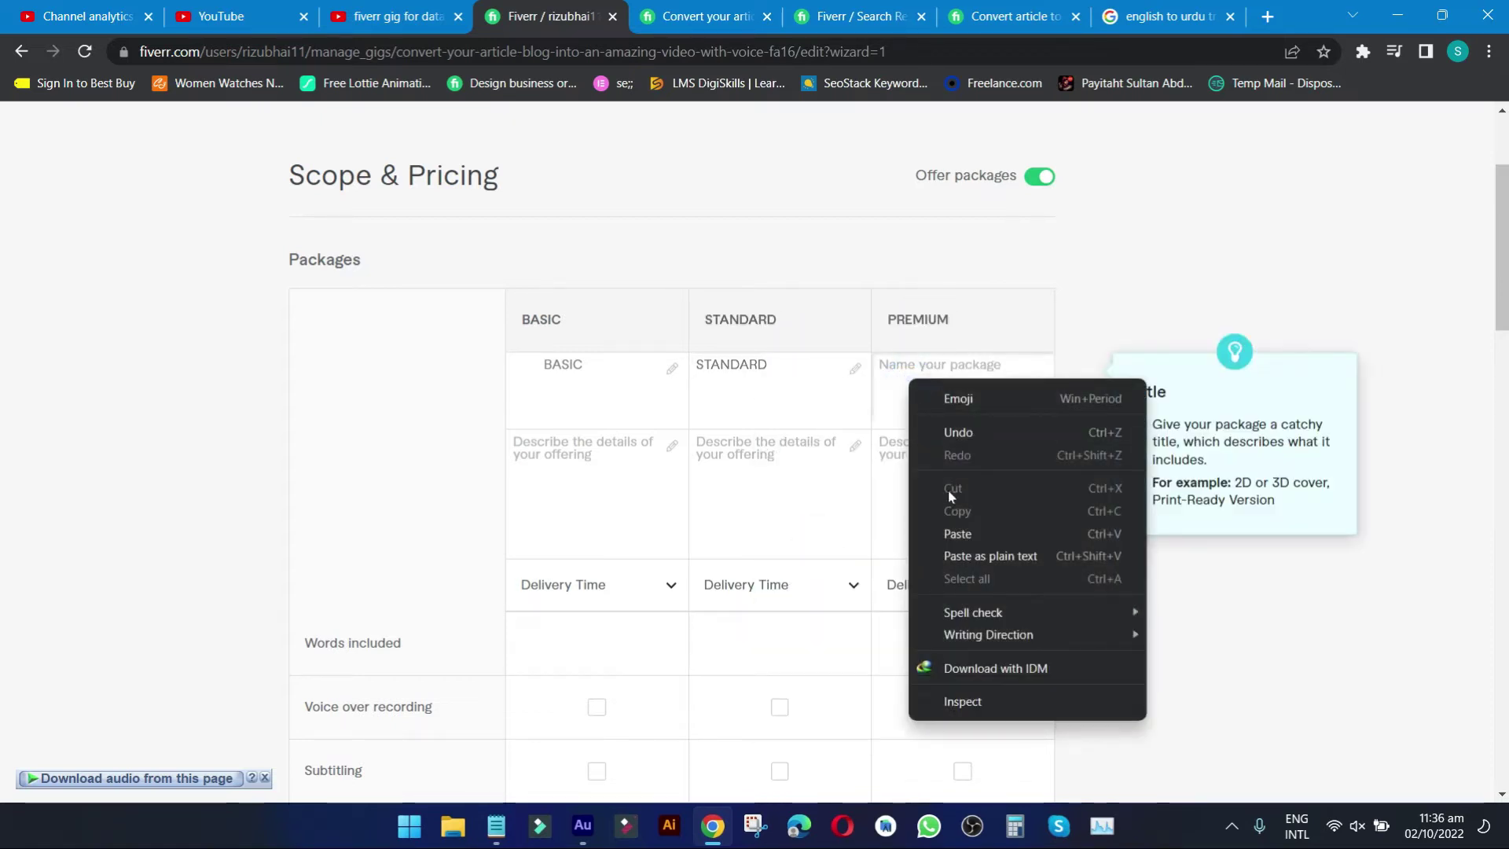
pyautogui.click(957, 533)
# Describe the Basic, Standard and Premium packages as up to 600-800, 800-1400 and 1400-2000 words converted into video with music, voice over.
pyautogui.scroll(-1, 957, 534)
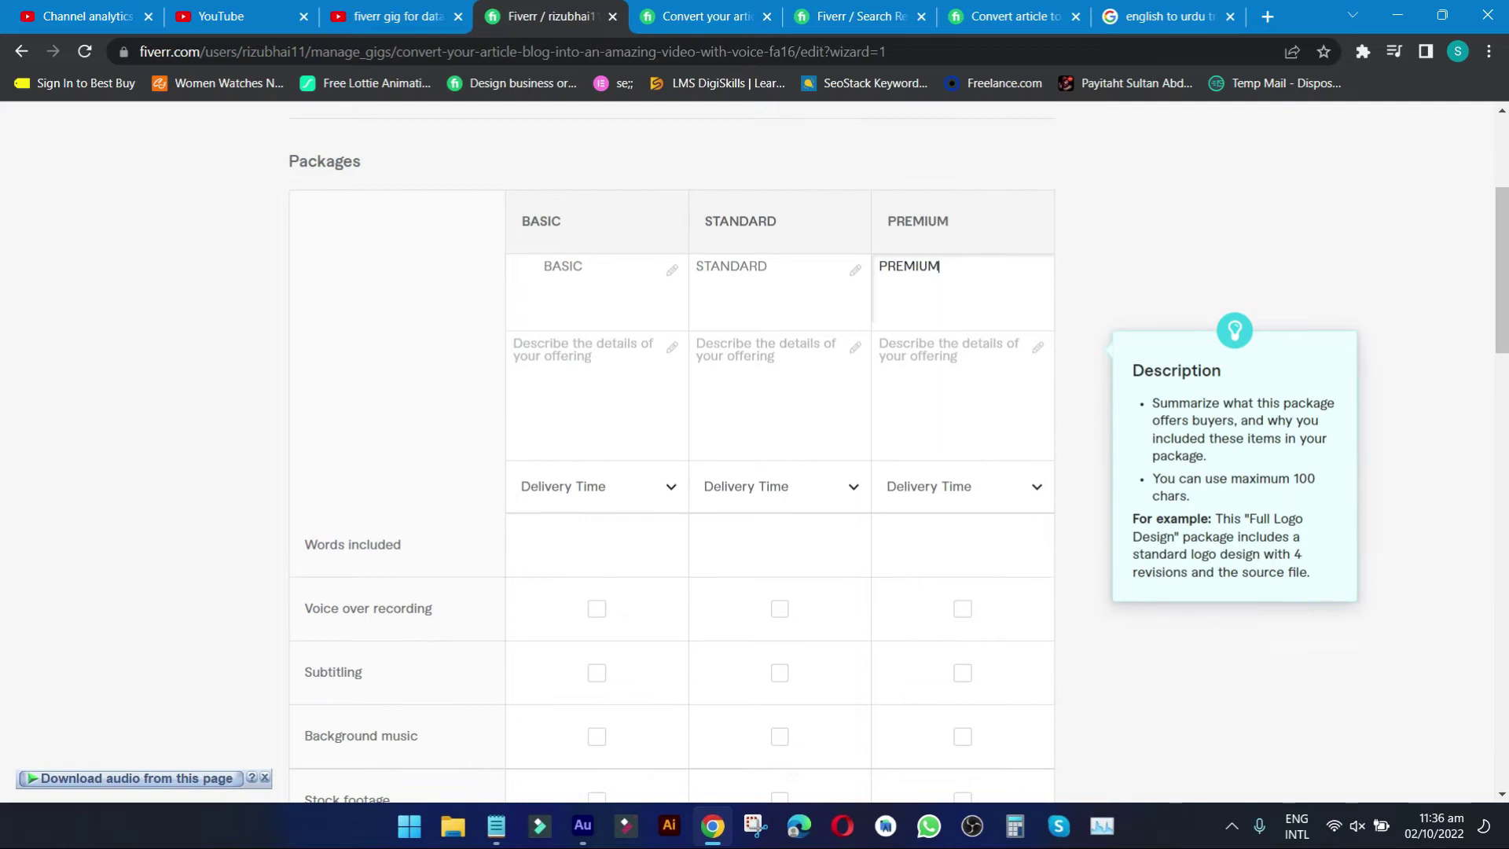
pyautogui.click(966, 380)
pyautogui.scroll(-2, 667, 484)
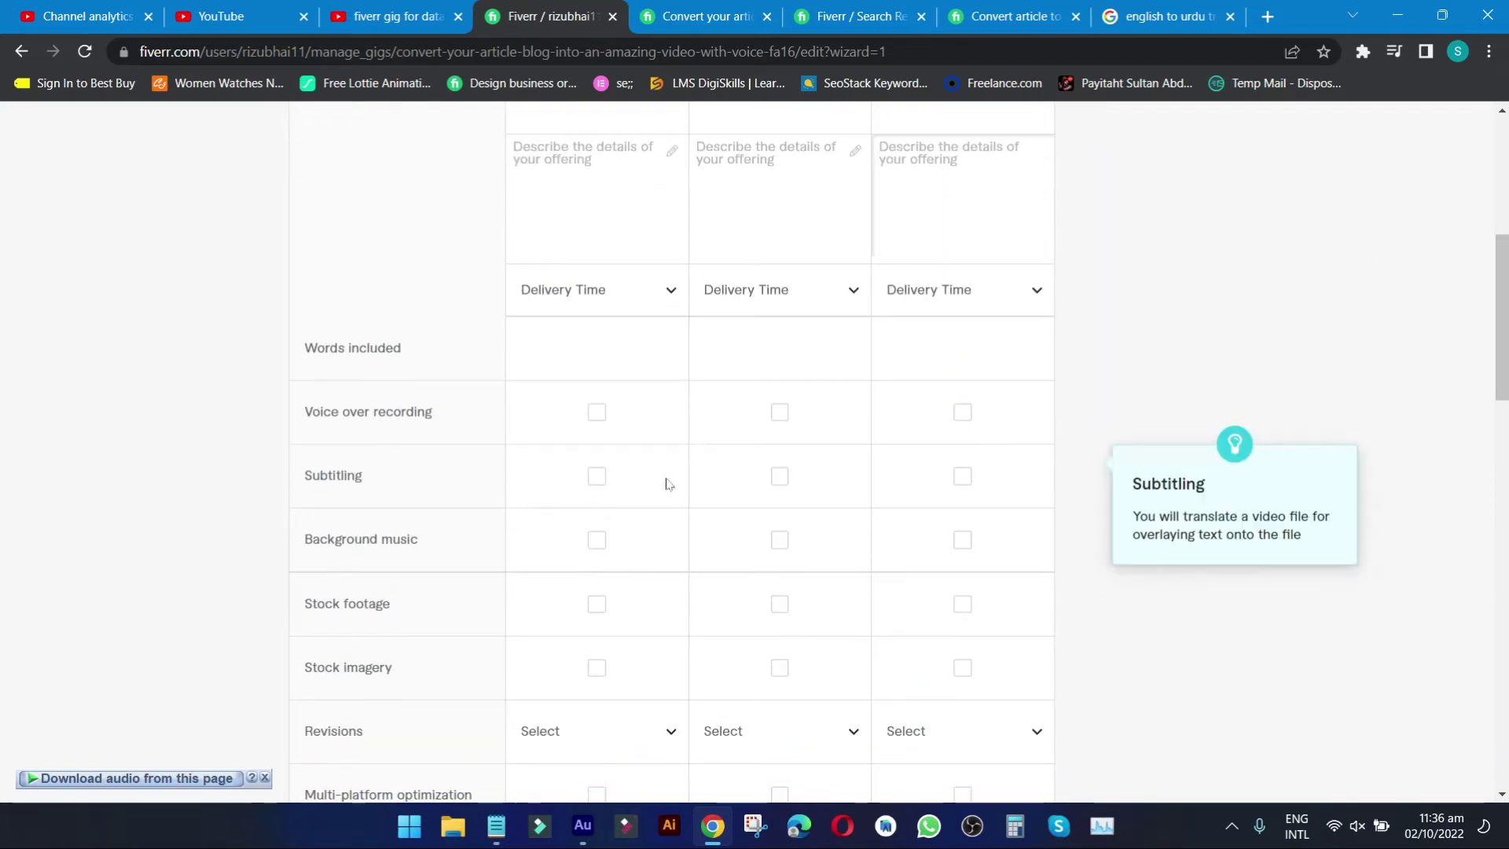
pyautogui.scroll(-6, 759, 481)
pyautogui.scroll(10, 756, 483)
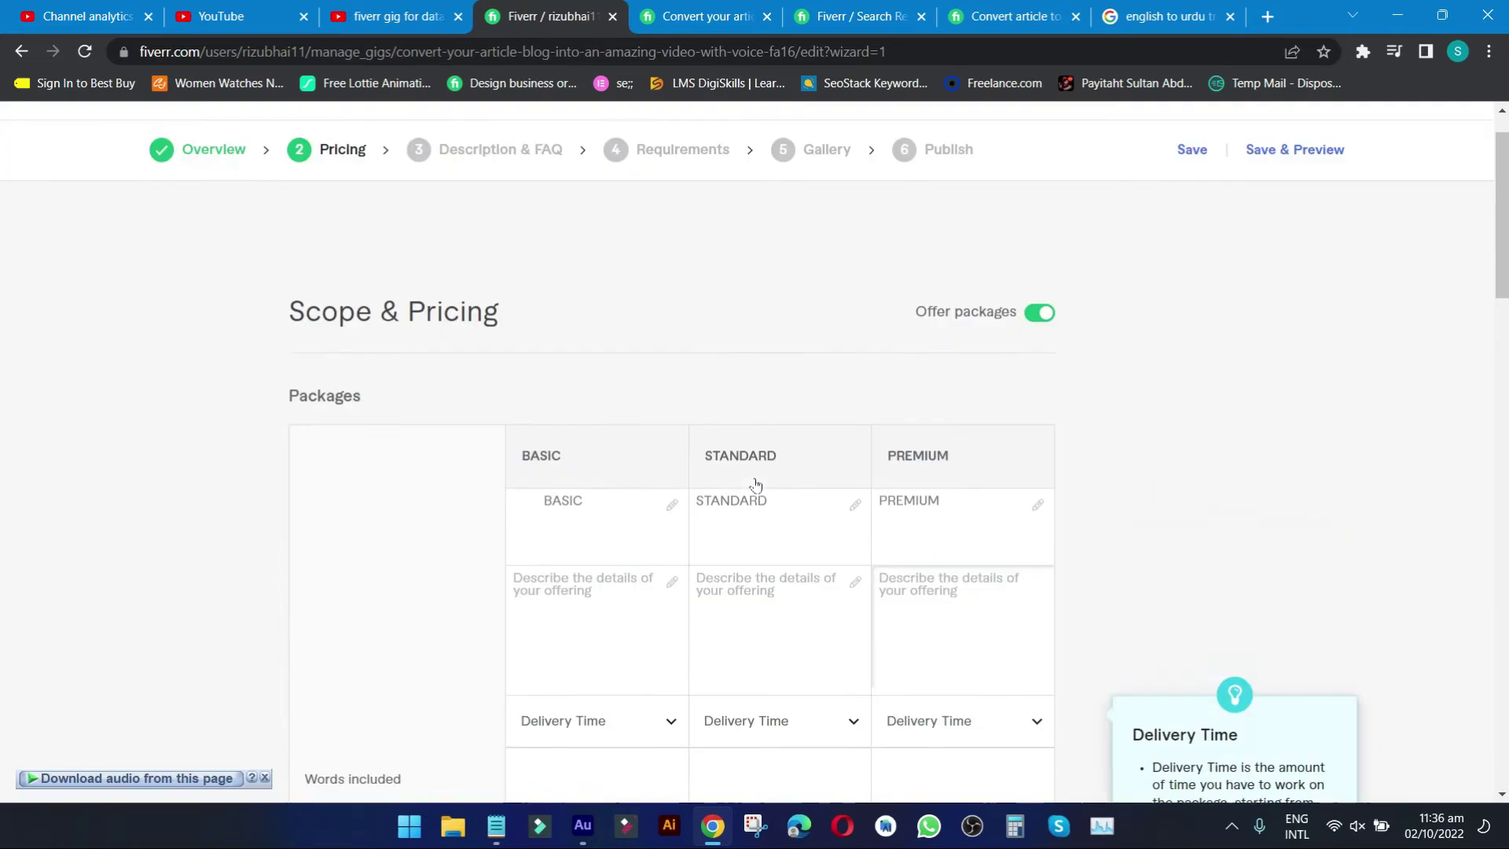
pyautogui.scroll(-3, 755, 483)
pyautogui.click(569, 375)
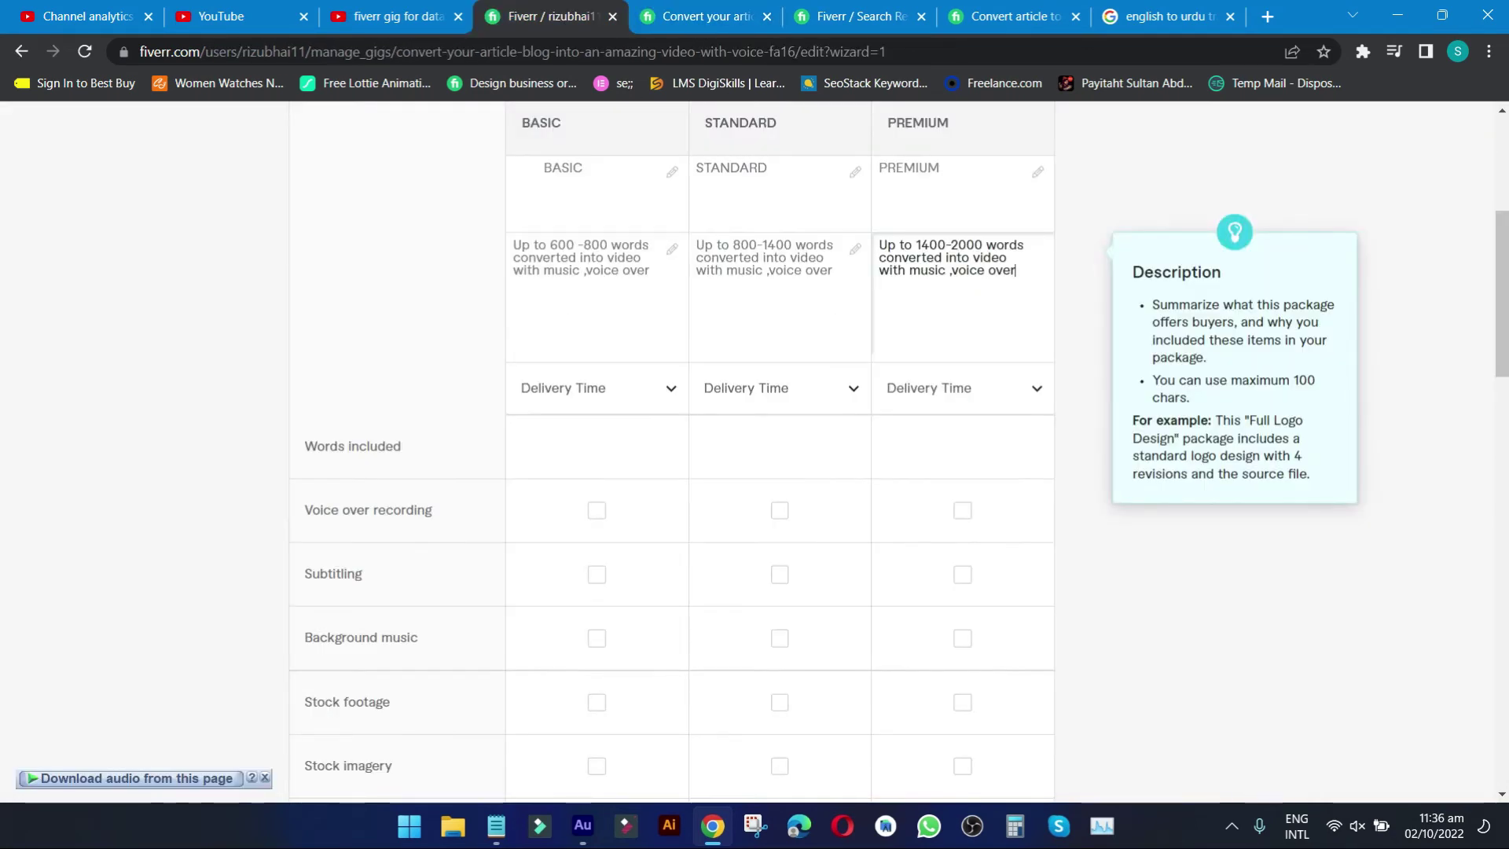
pyautogui.click(582, 276)
pyautogui.click(775, 290)
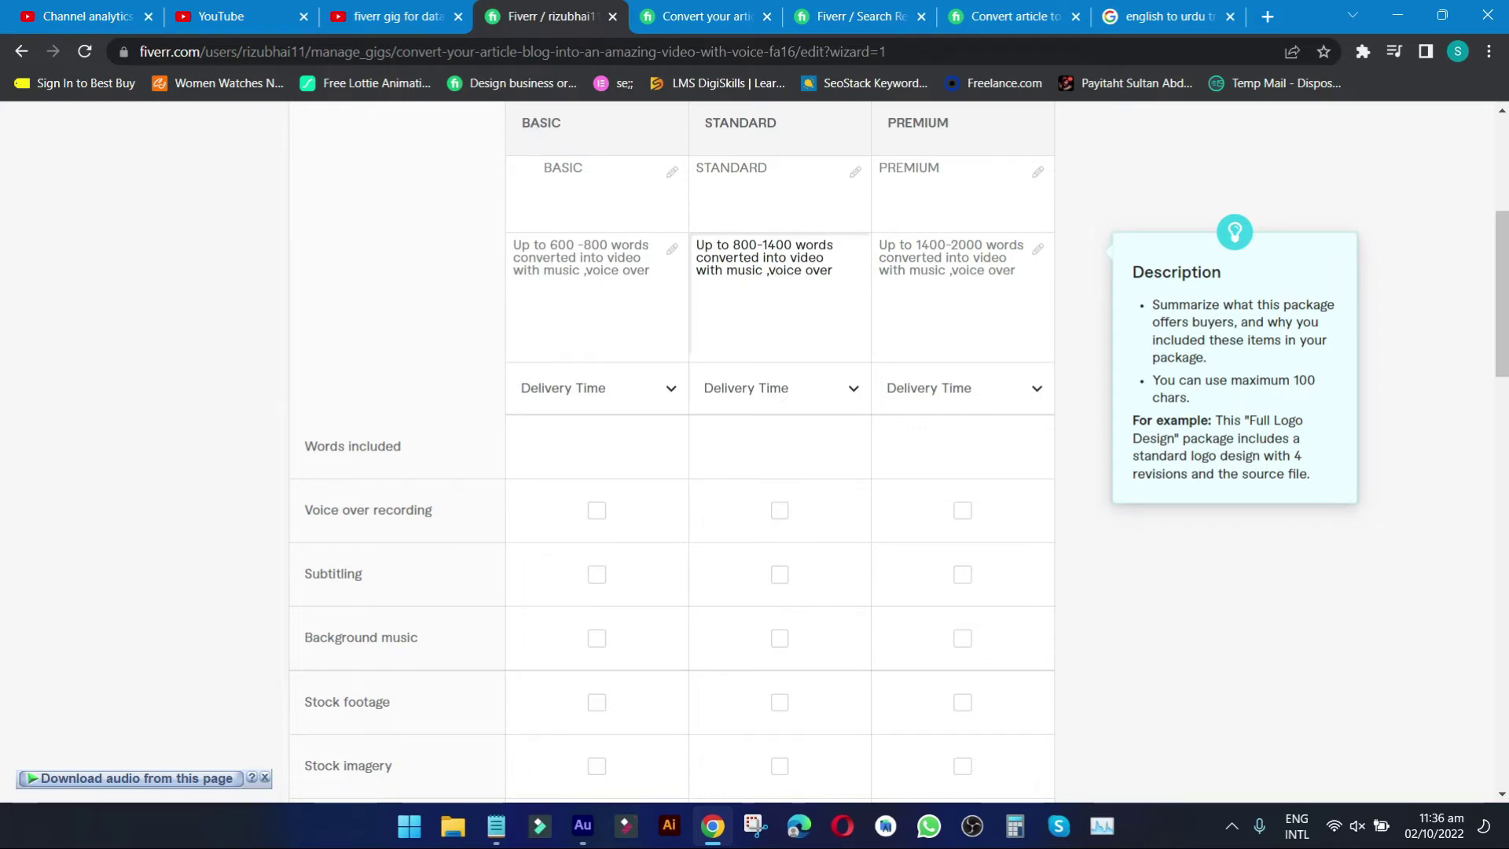
# Look over the competitor's article-to-video gig for its package details and return to the gig pricing form.
pyautogui.hotkey('ctrl', 'Tab')
pyautogui.hotkey('ctrl', 'Tab')
pyautogui.hotkey('ctrl', 'Tab')
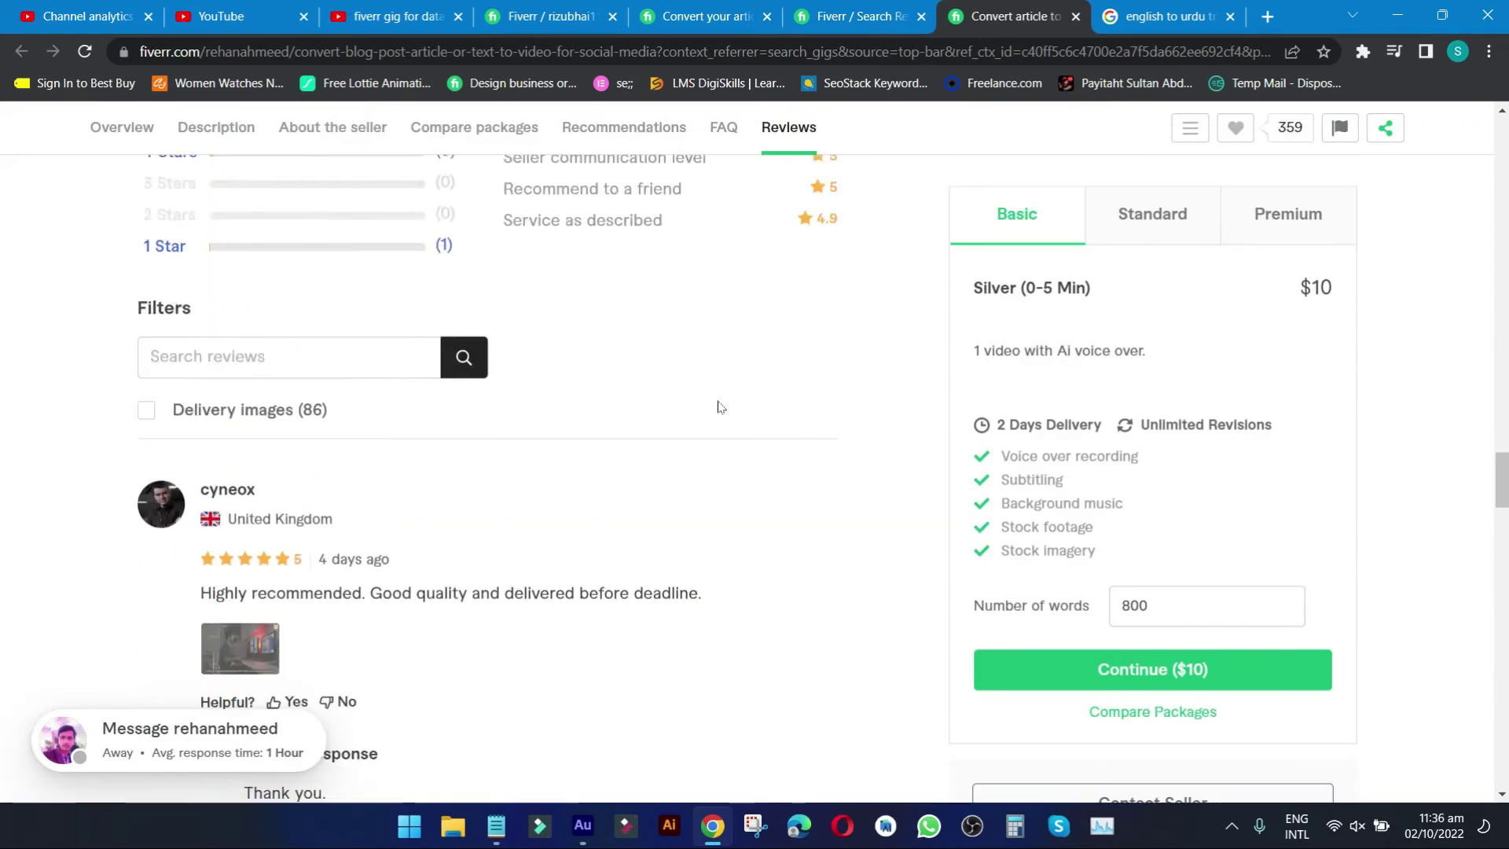
pyautogui.scroll(15, 721, 407)
pyautogui.click(576, 20)
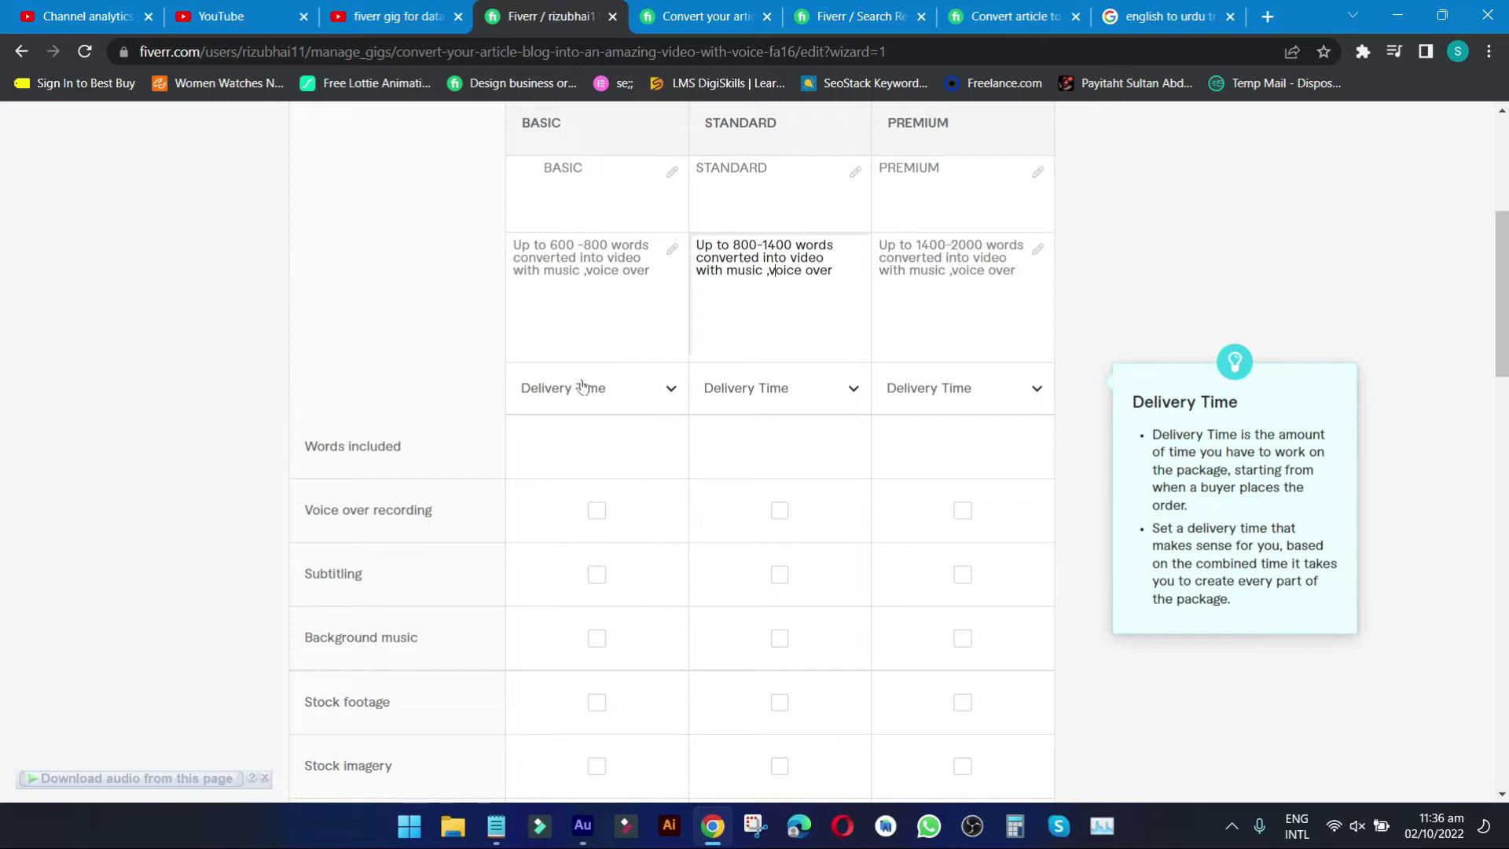
# Set the delivery time to 1 day for Basic, 1 day for Standard and 2 days for Premium.
pyautogui.click(620, 388)
pyautogui.click(572, 463)
pyautogui.click(605, 405)
pyautogui.click(597, 521)
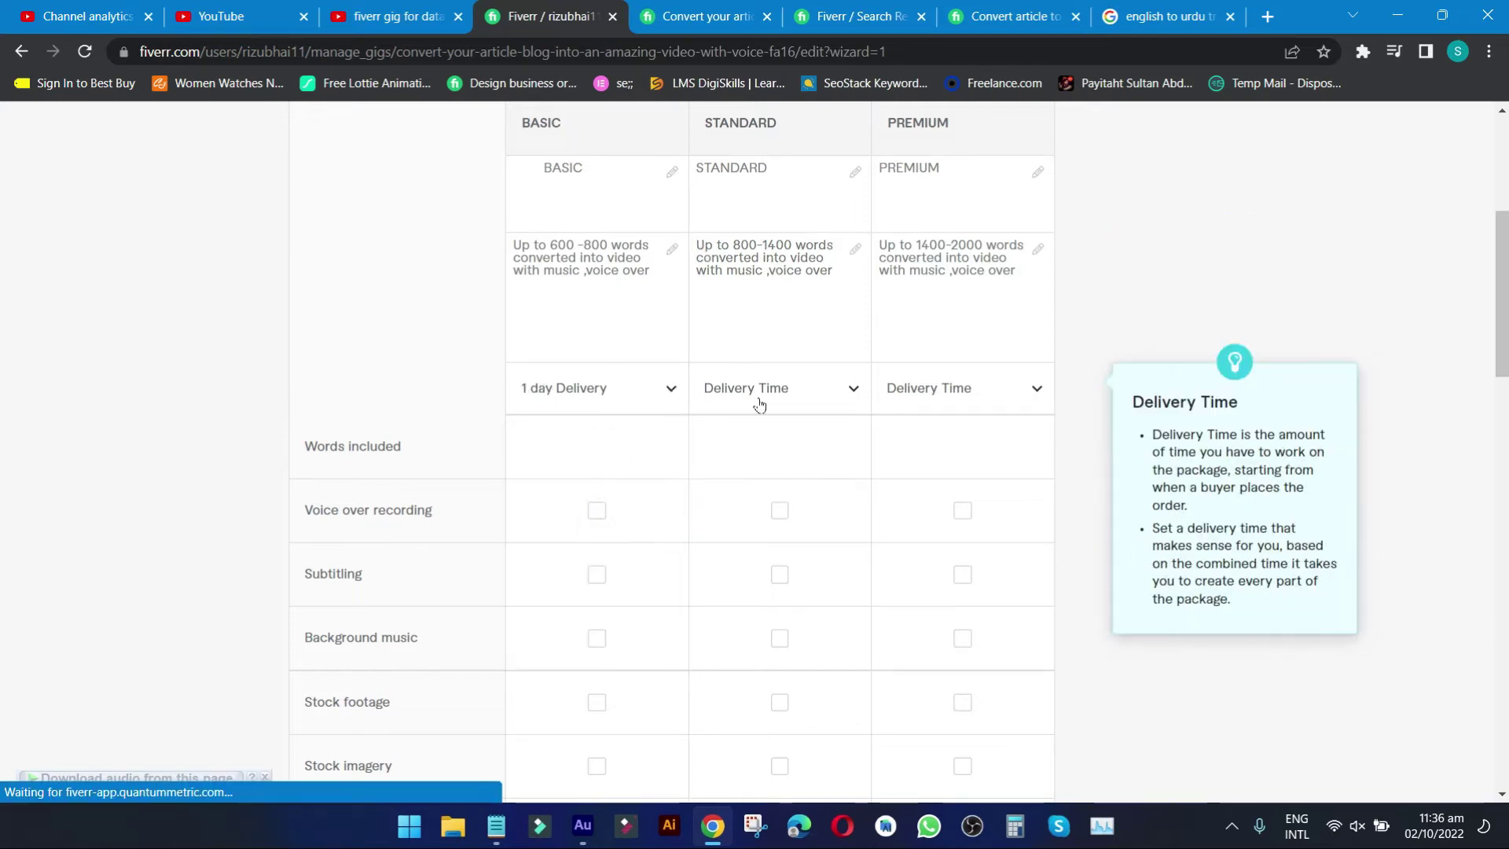
pyautogui.click(759, 405)
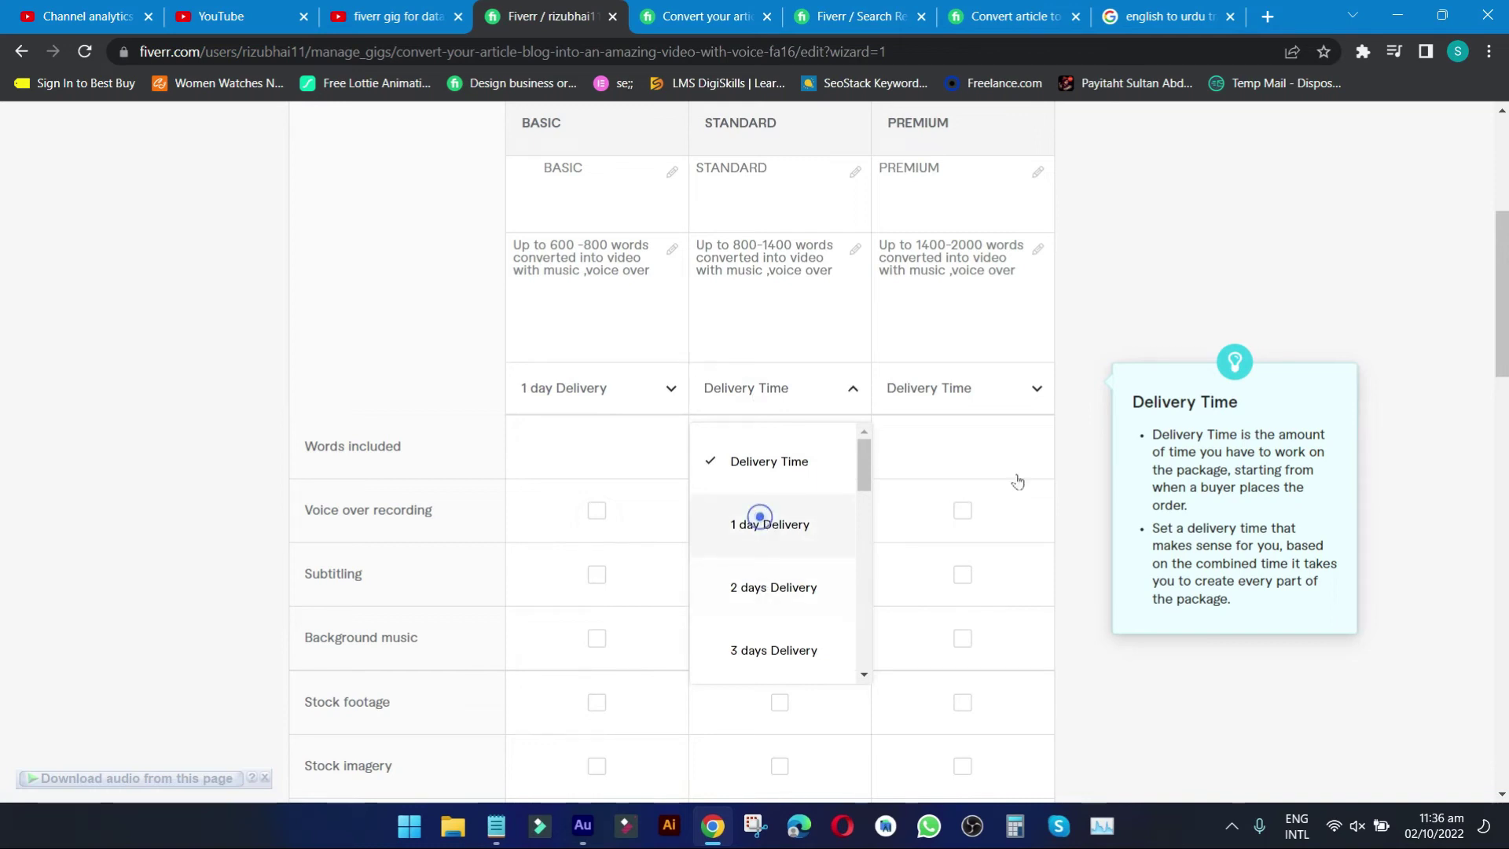
pyautogui.click(974, 387)
pyautogui.click(972, 588)
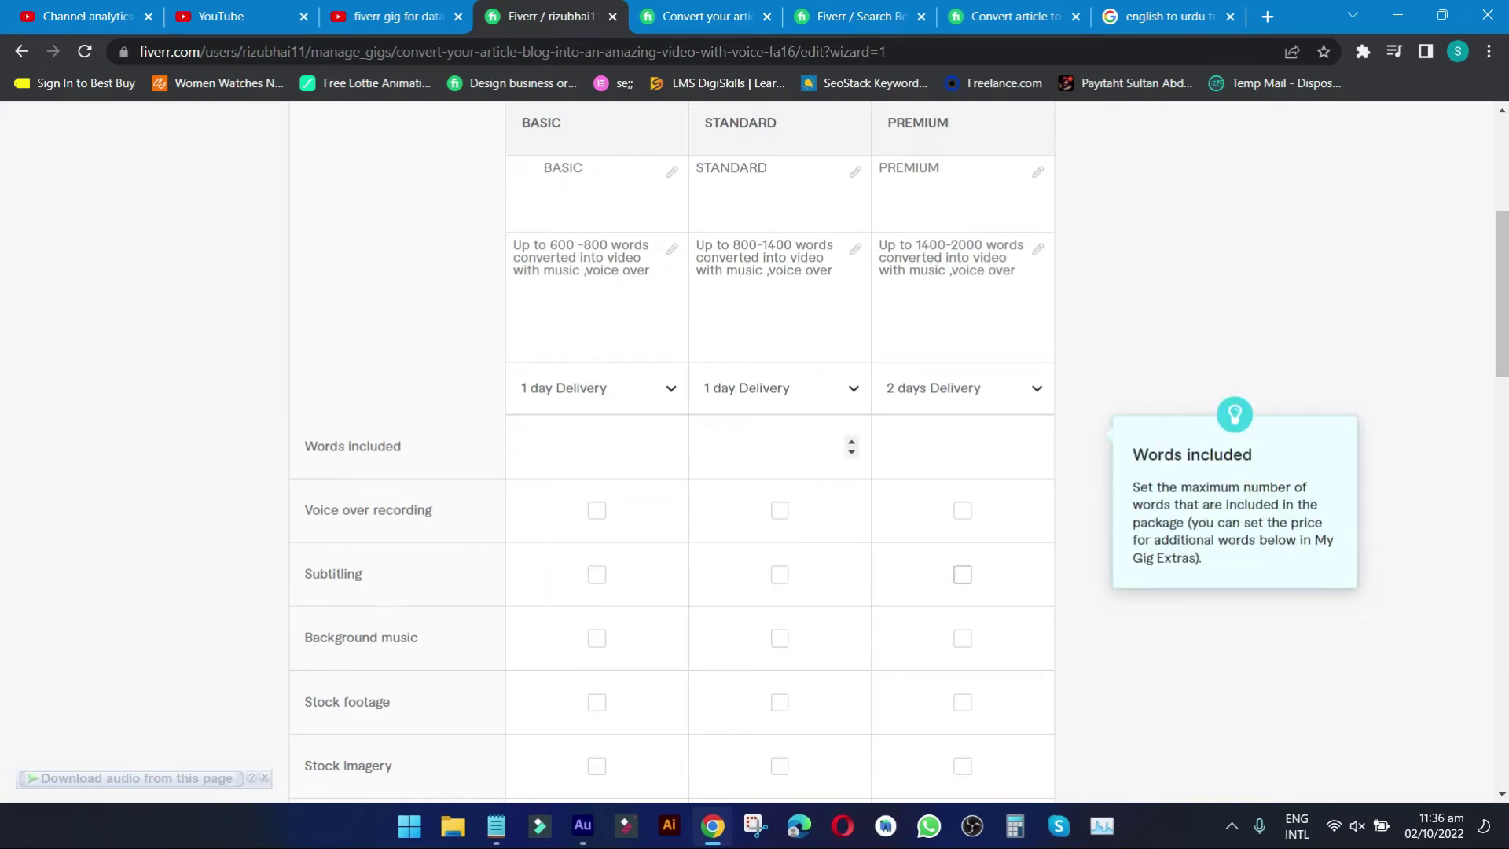
# Set the words included to 800 for Basic, 1400 for Standard and 2000 for Premium.
pyautogui.scroll(-1, 809, 421)
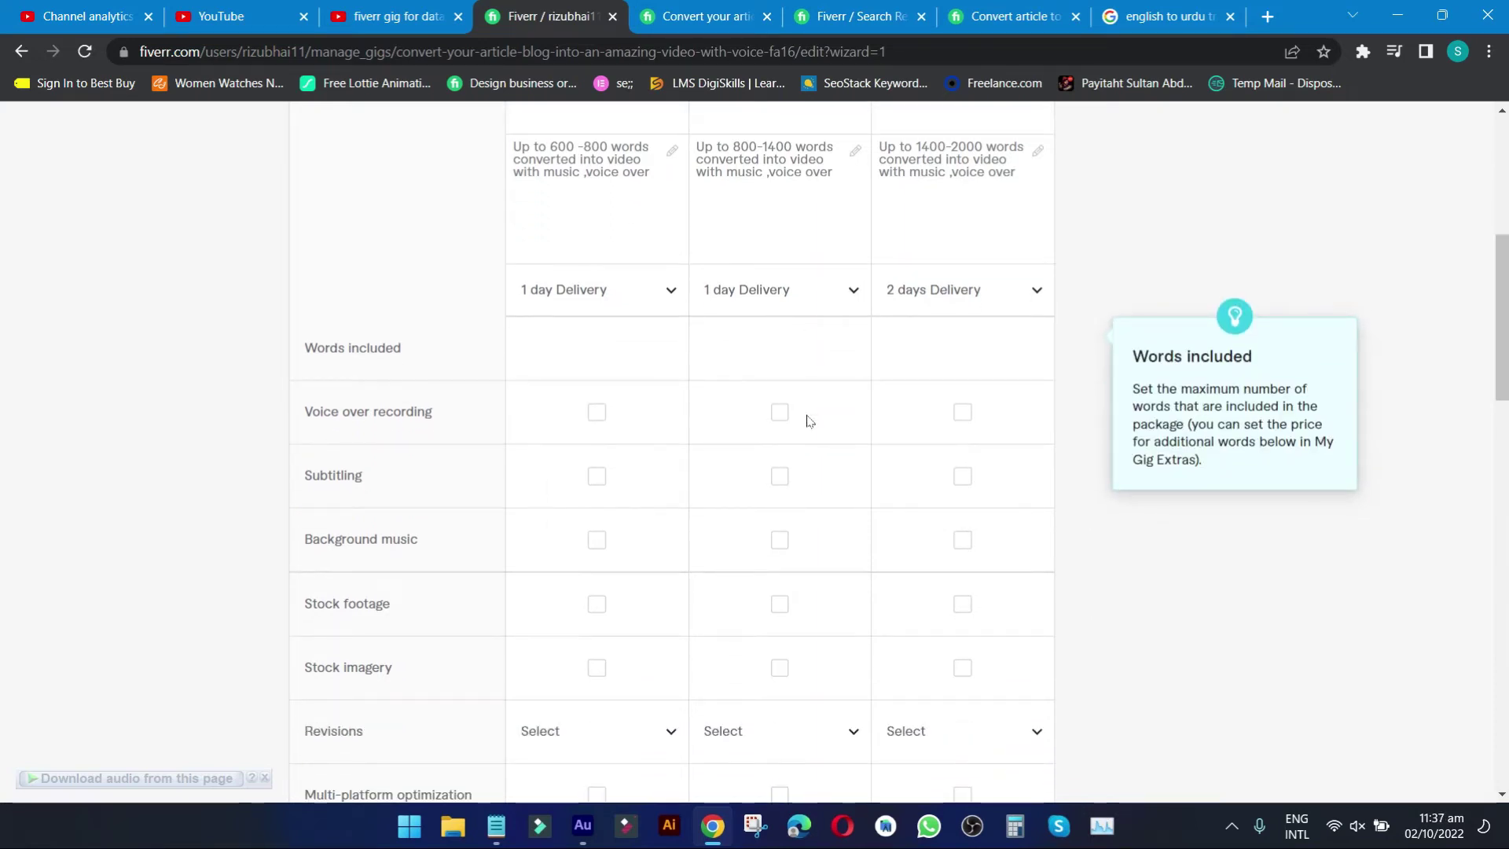
pyautogui.scroll(-1, 808, 420)
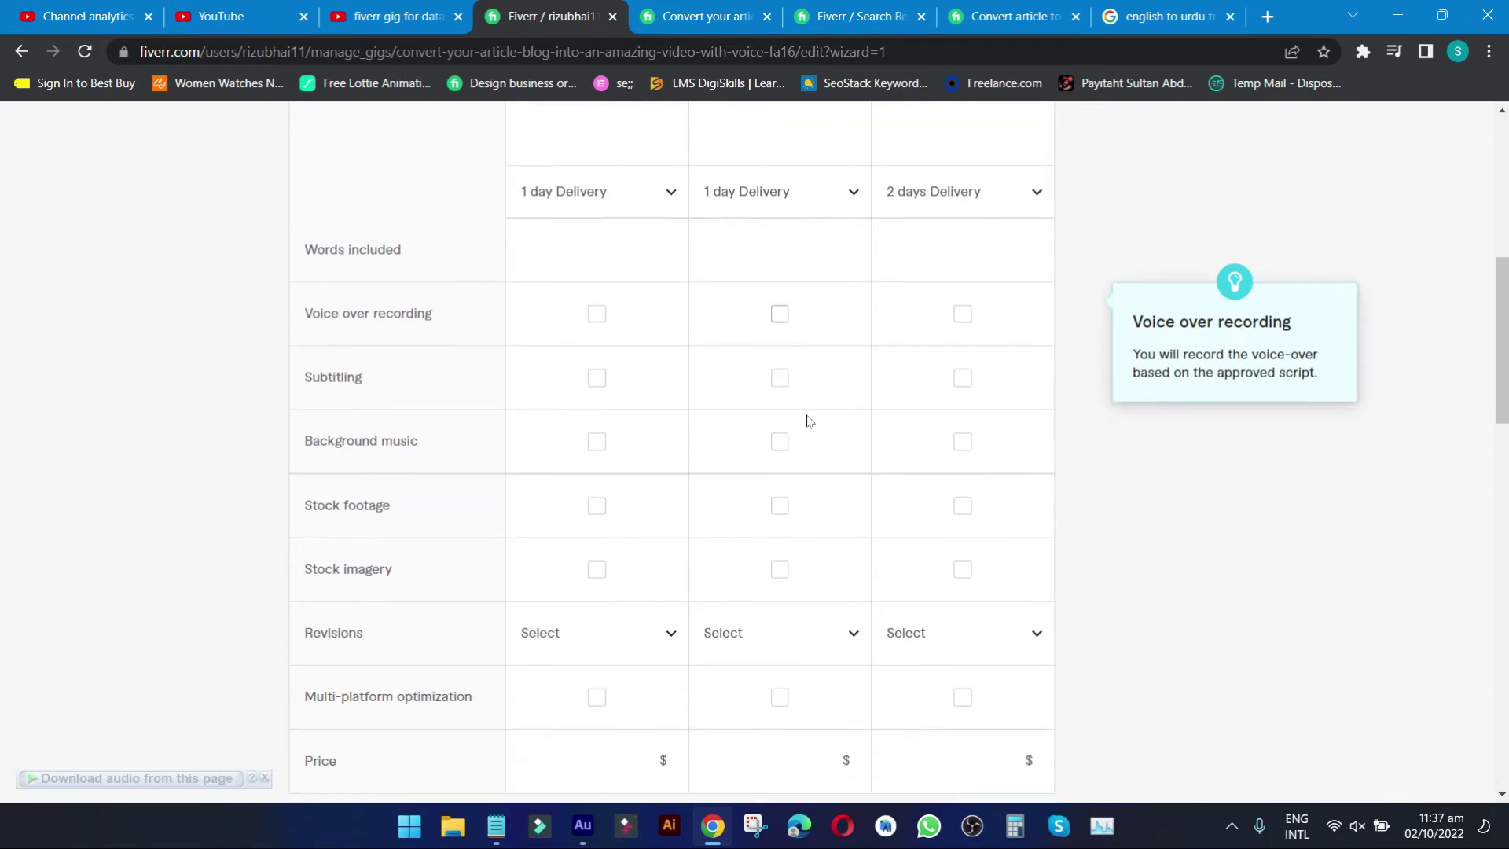
pyautogui.click(561, 254)
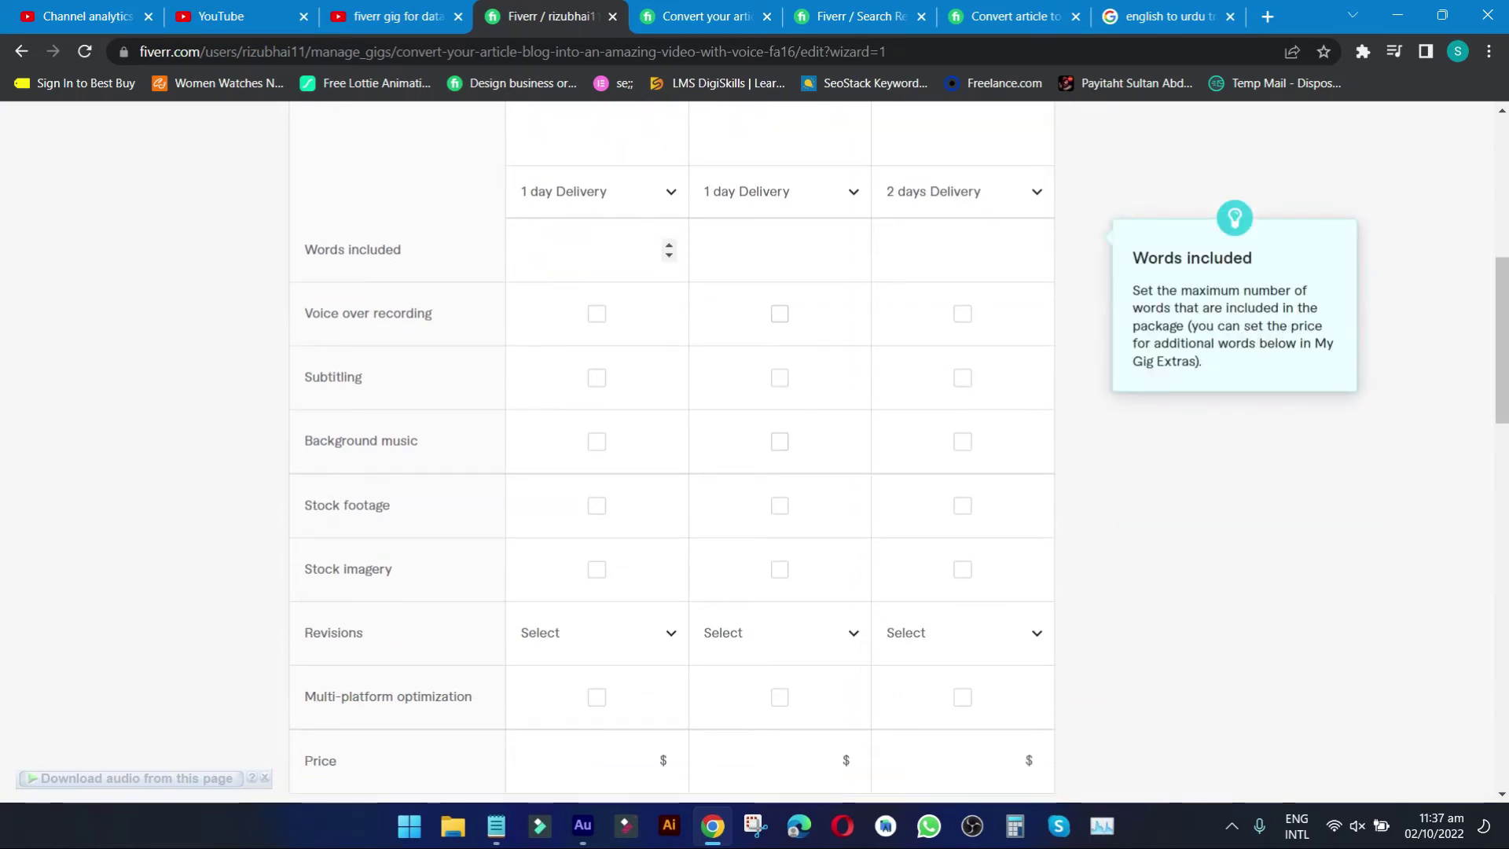
pyautogui.scroll(2, 561, 254)
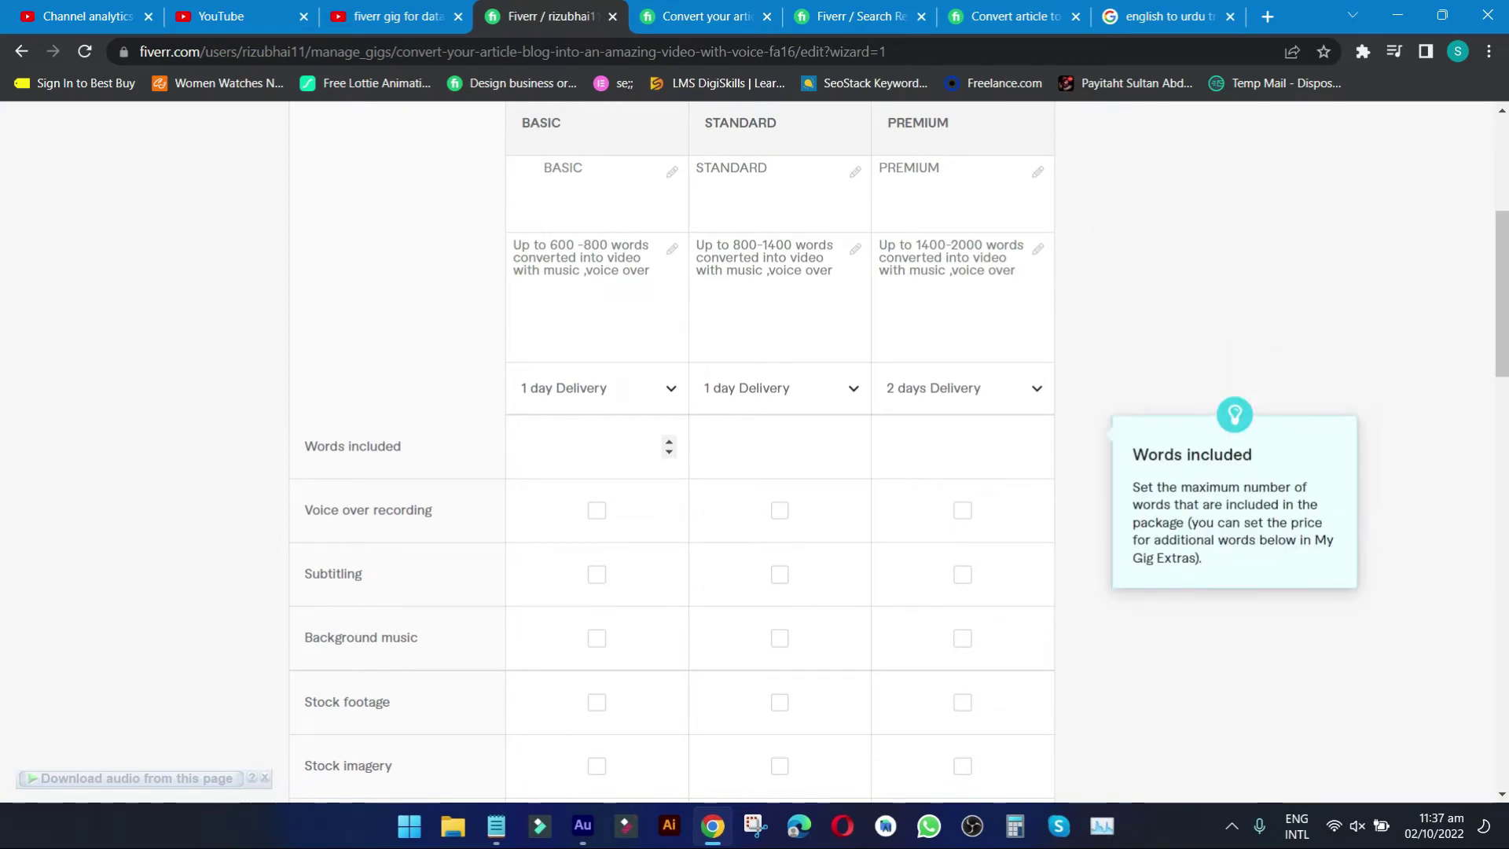
pyautogui.write('800')
pyautogui.click(755, 445)
pyautogui.write('1400')
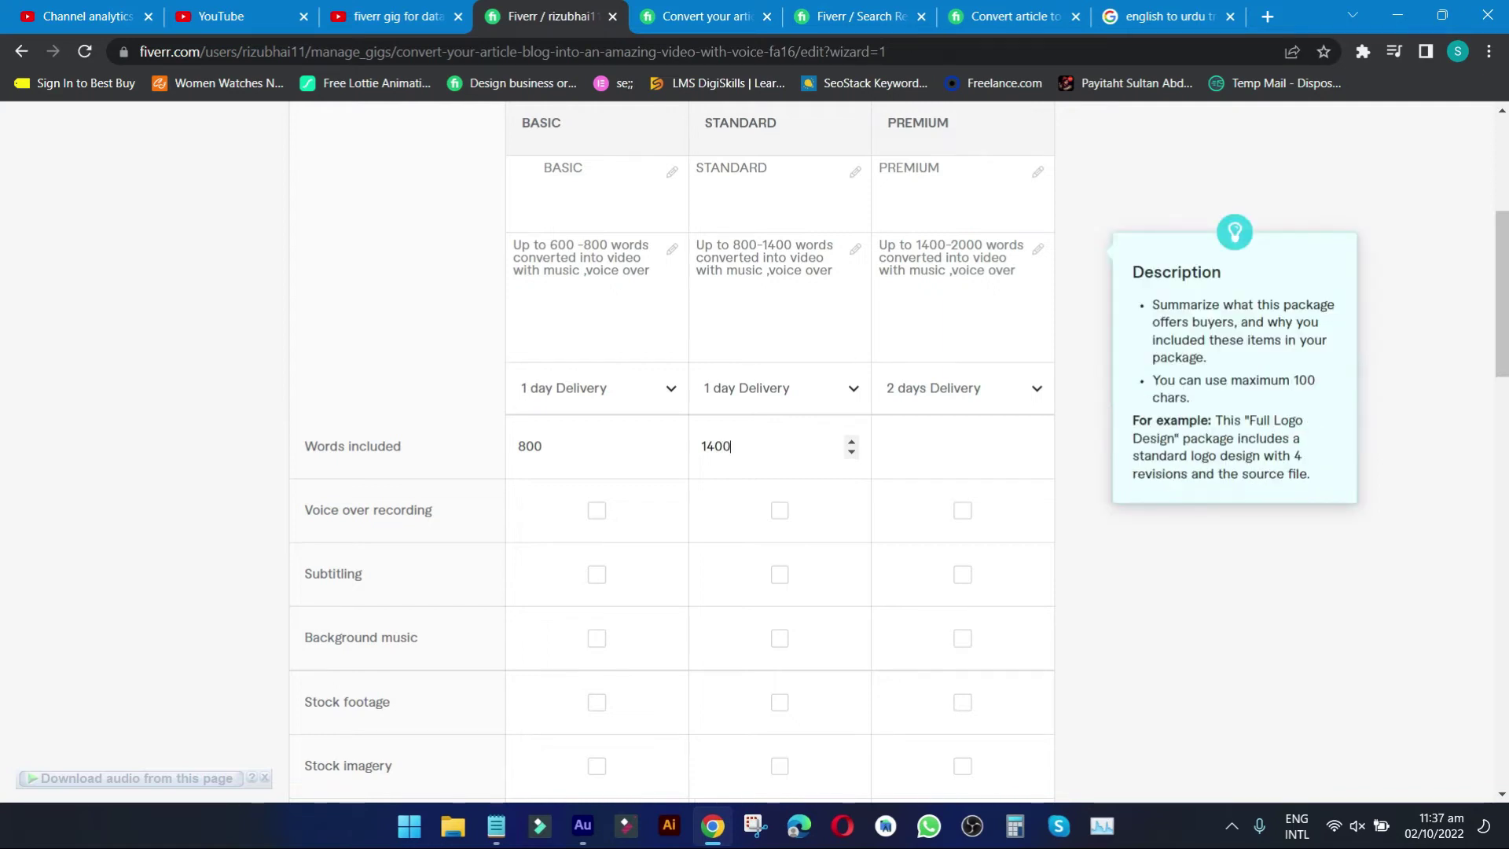
pyautogui.click(965, 435)
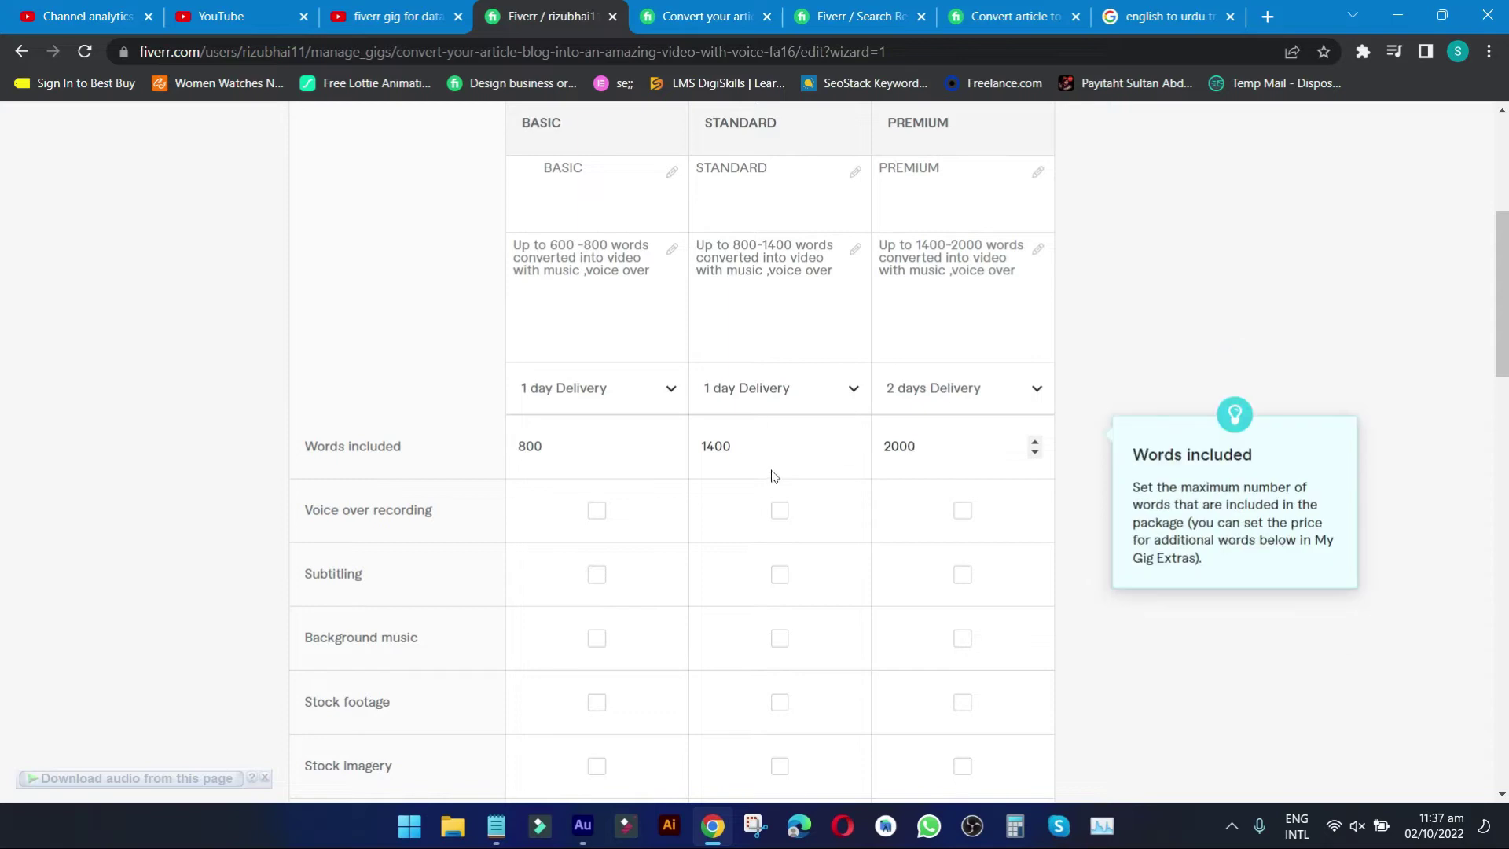
# Include voice over recording in the Premium and Standard packages.
pyautogui.scroll(-1, 741, 484)
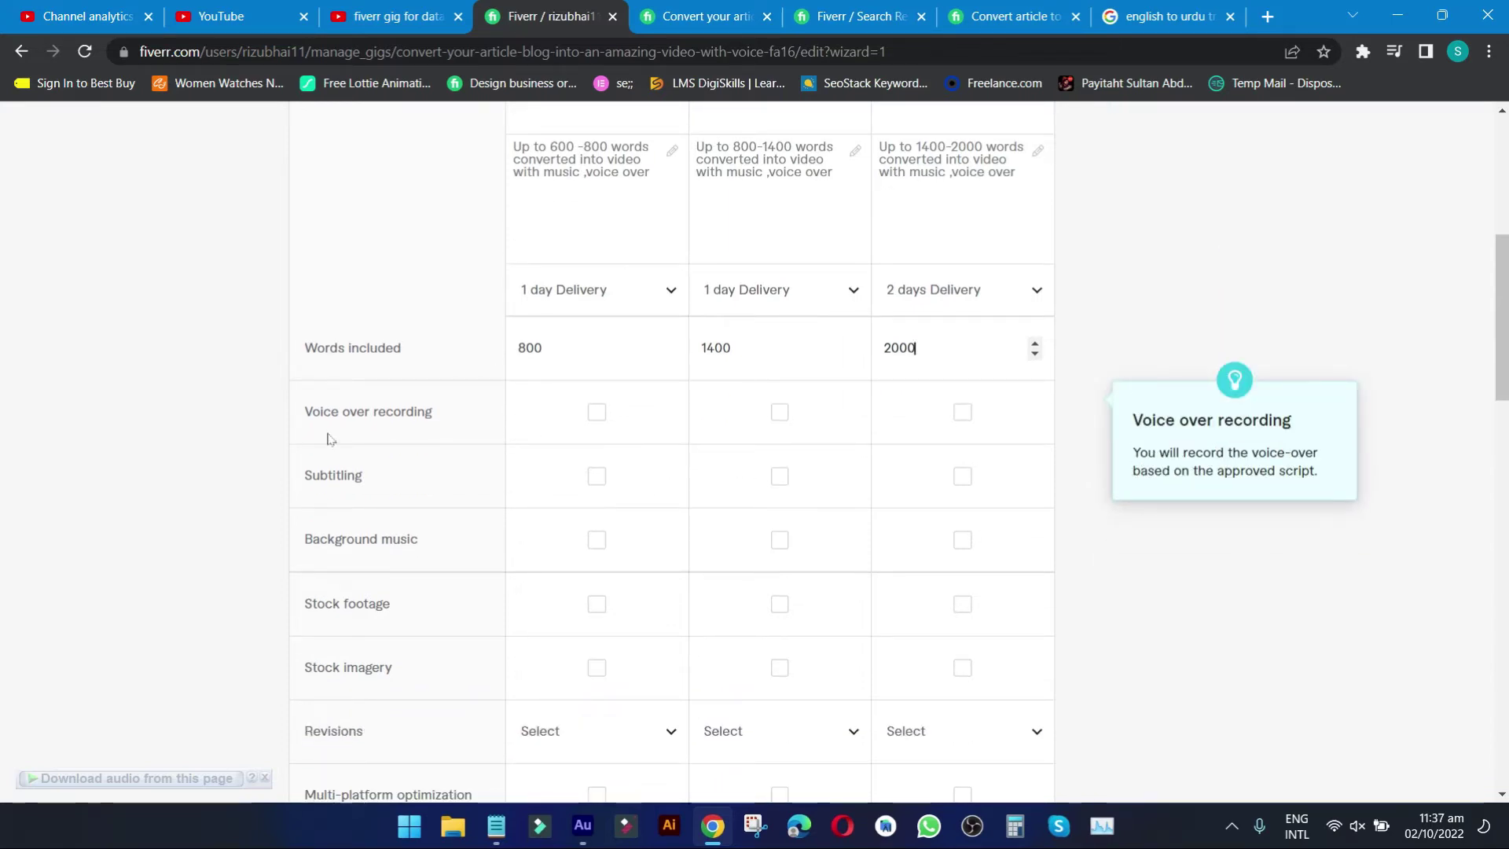
pyautogui.click(963, 412)
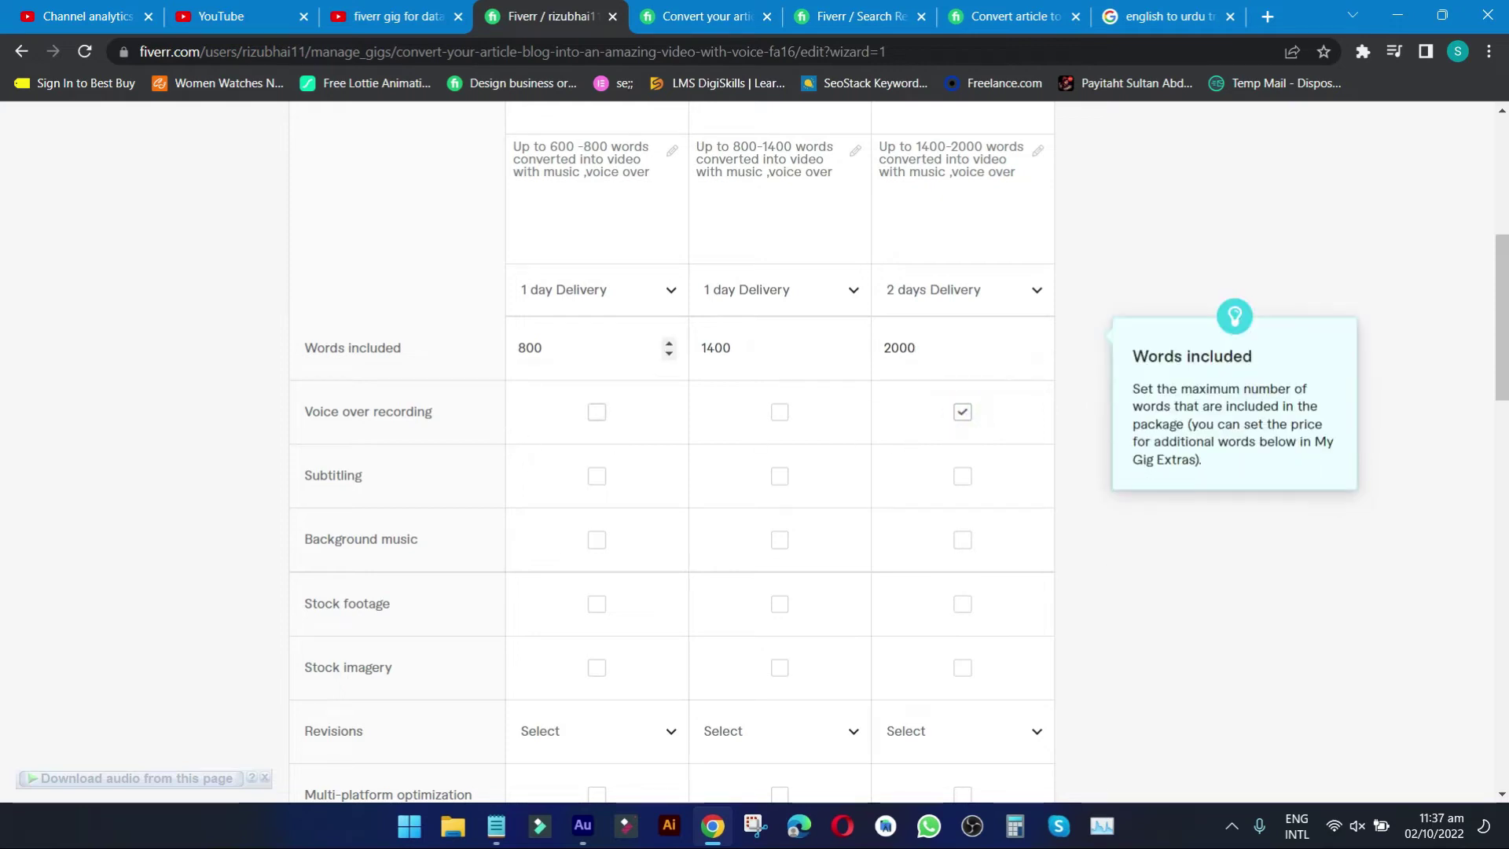
pyautogui.click(779, 412)
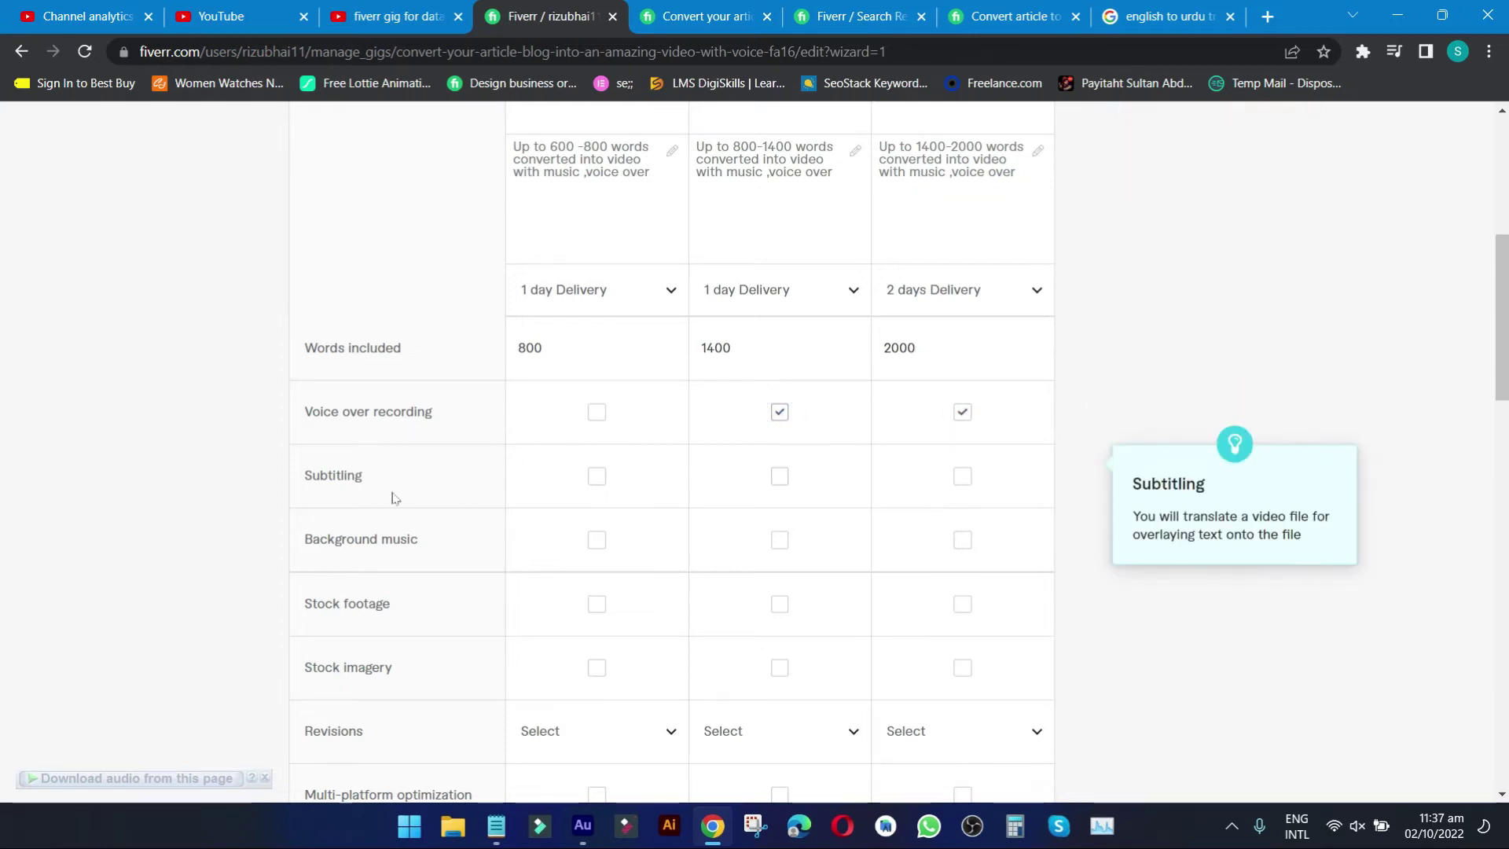
# Include subtitling in the Basic, Standard and Premium packages.
pyautogui.click(597, 476)
pyautogui.click(780, 477)
pyautogui.click(959, 481)
pyautogui.scroll(-1, 875, 512)
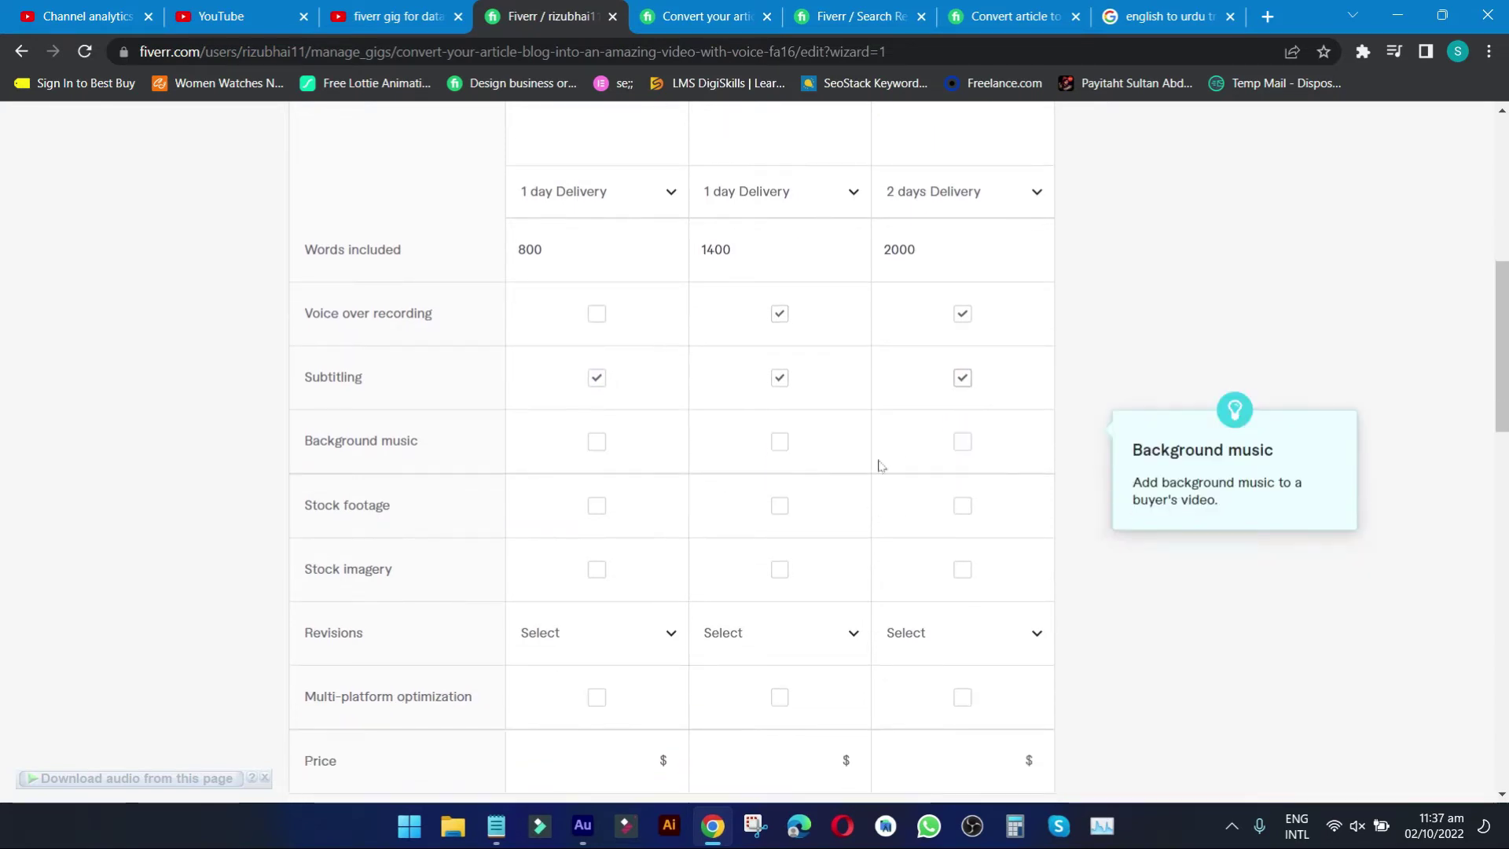
# Include background music in the Premium, Standard and Basic packages.
pyautogui.click(964, 443)
pyautogui.click(780, 443)
pyautogui.click(596, 442)
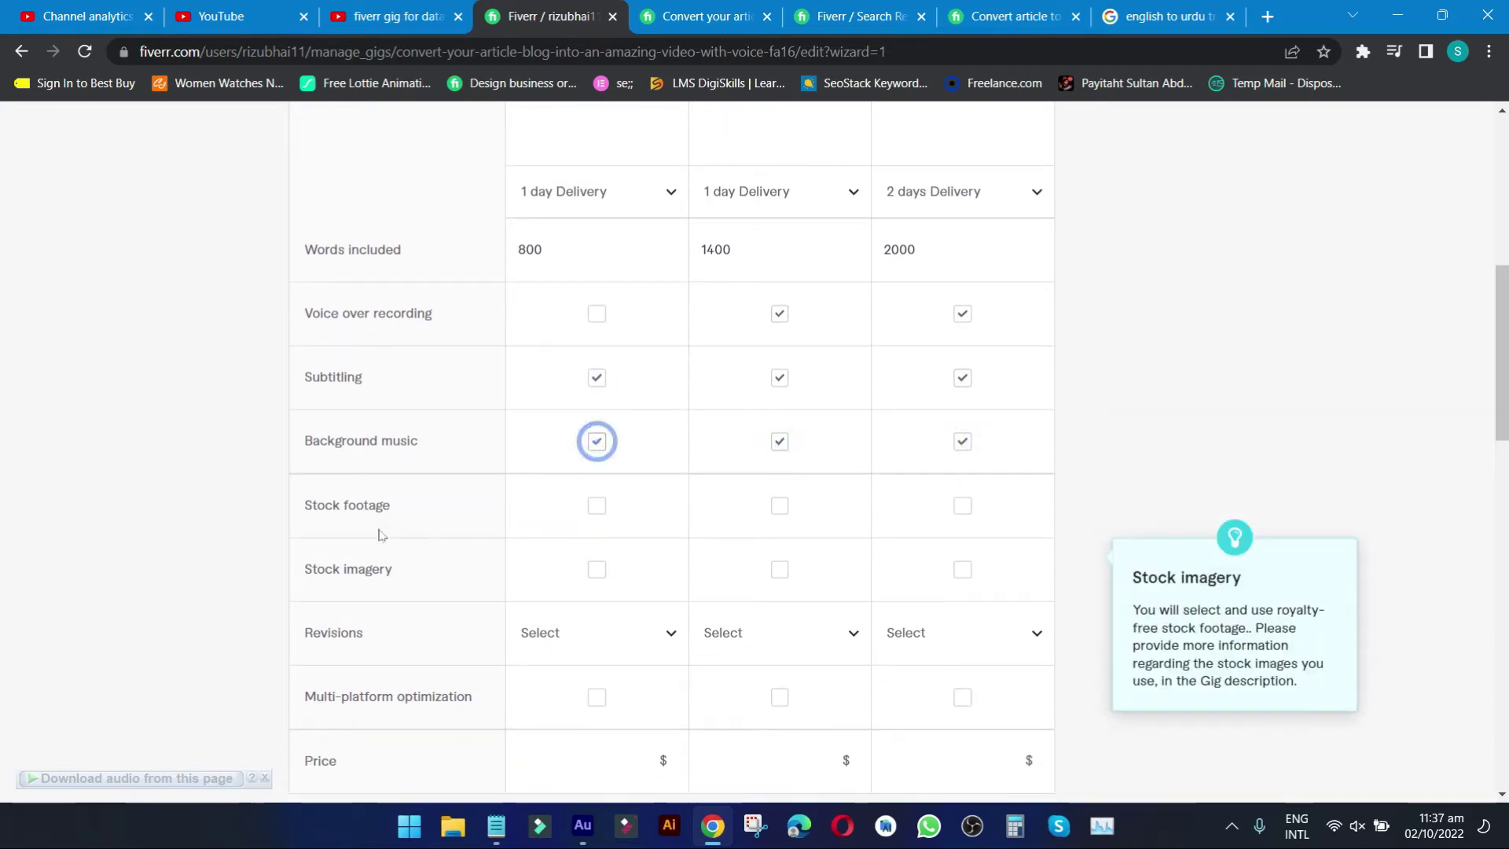
# Include stock footage in all three packages and stock imagery in the Standard and Premium packages.
pyautogui.click(965, 506)
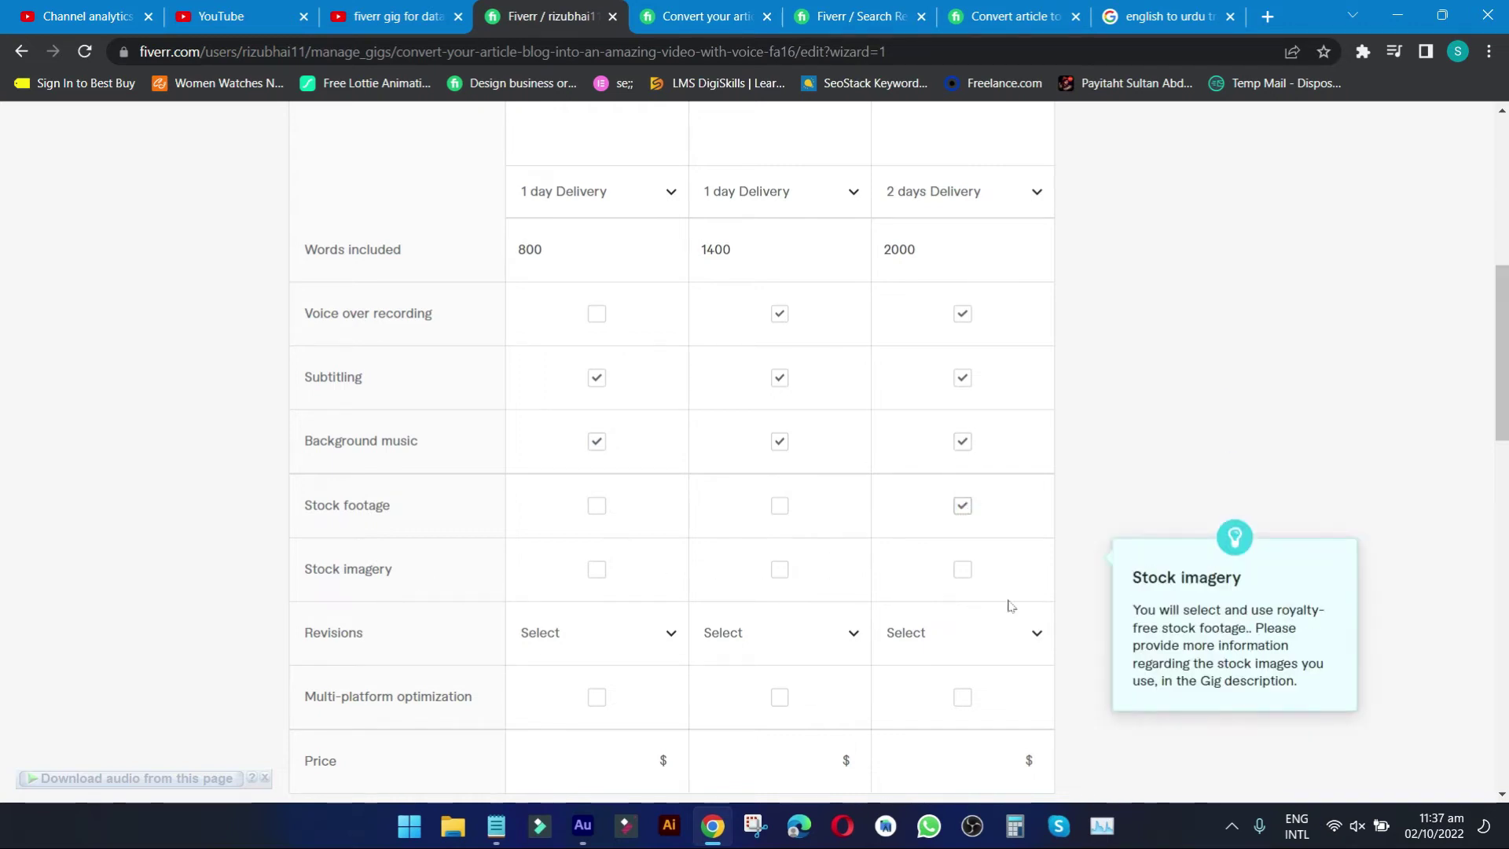
pyautogui.click(968, 571)
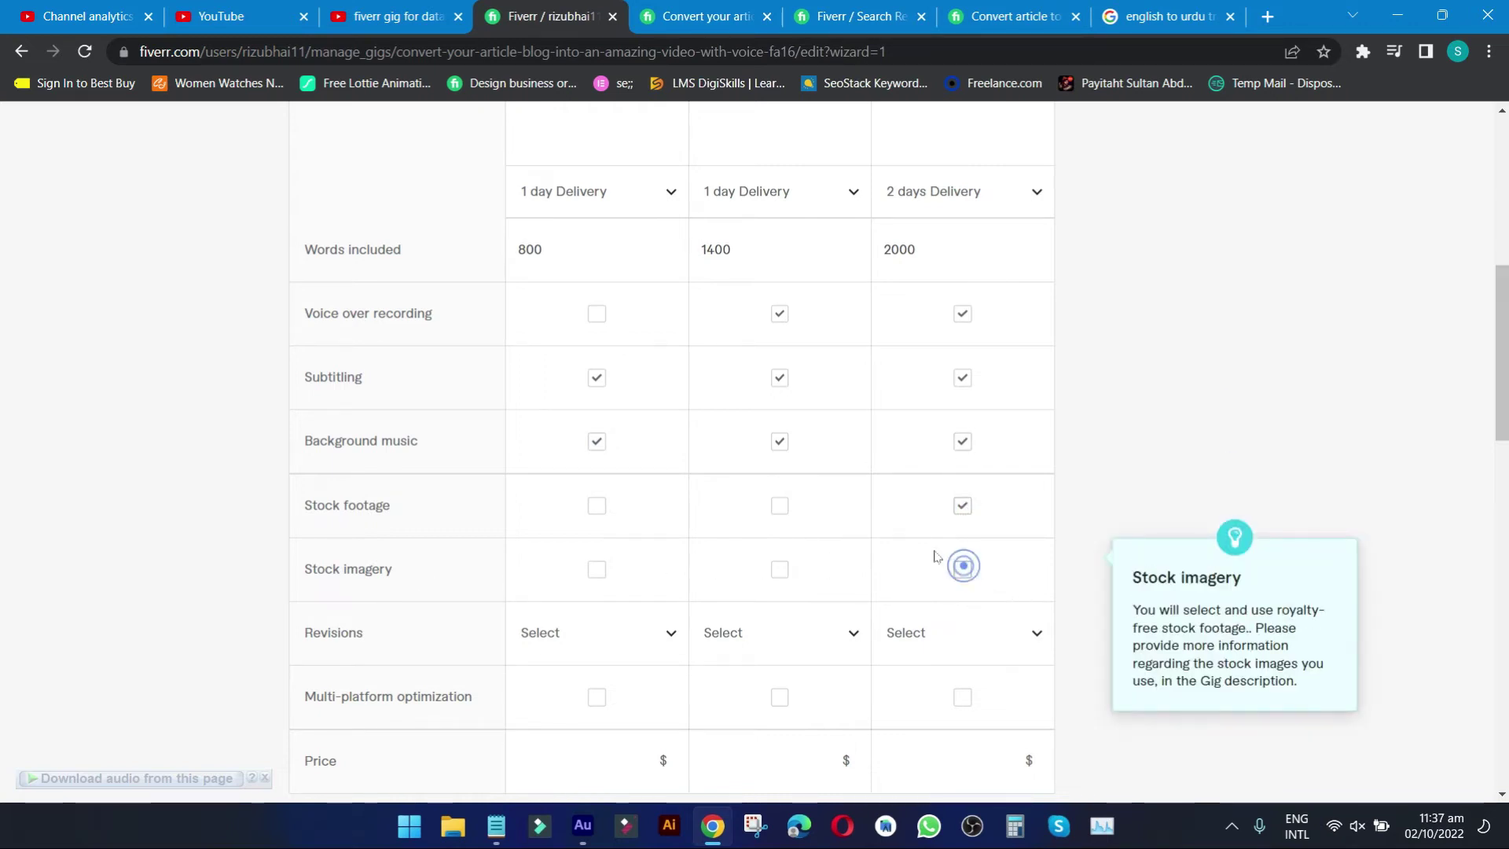
pyautogui.click(599, 508)
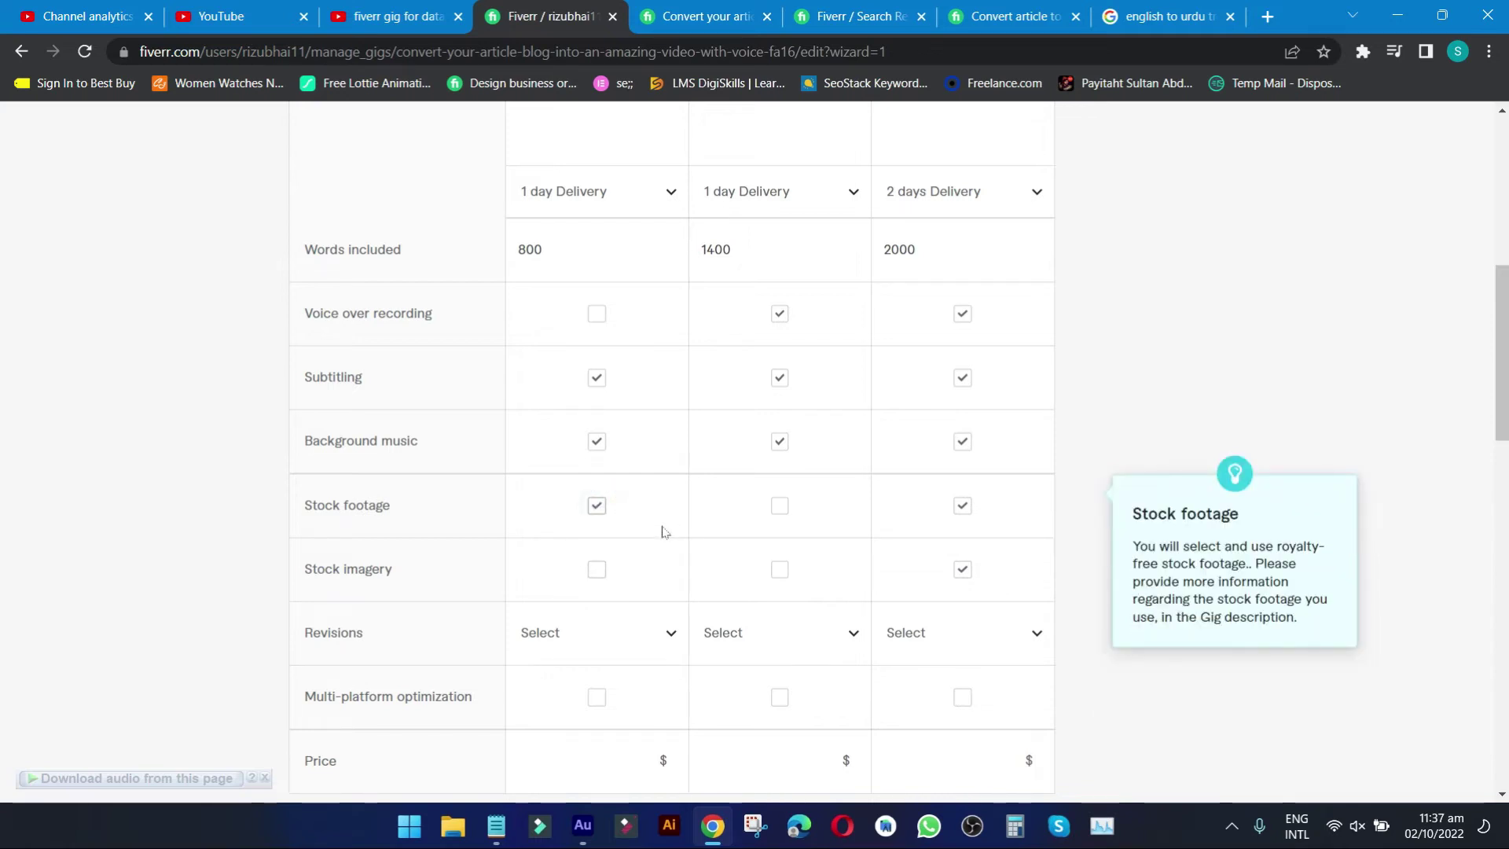
pyautogui.click(777, 507)
pyautogui.click(596, 505)
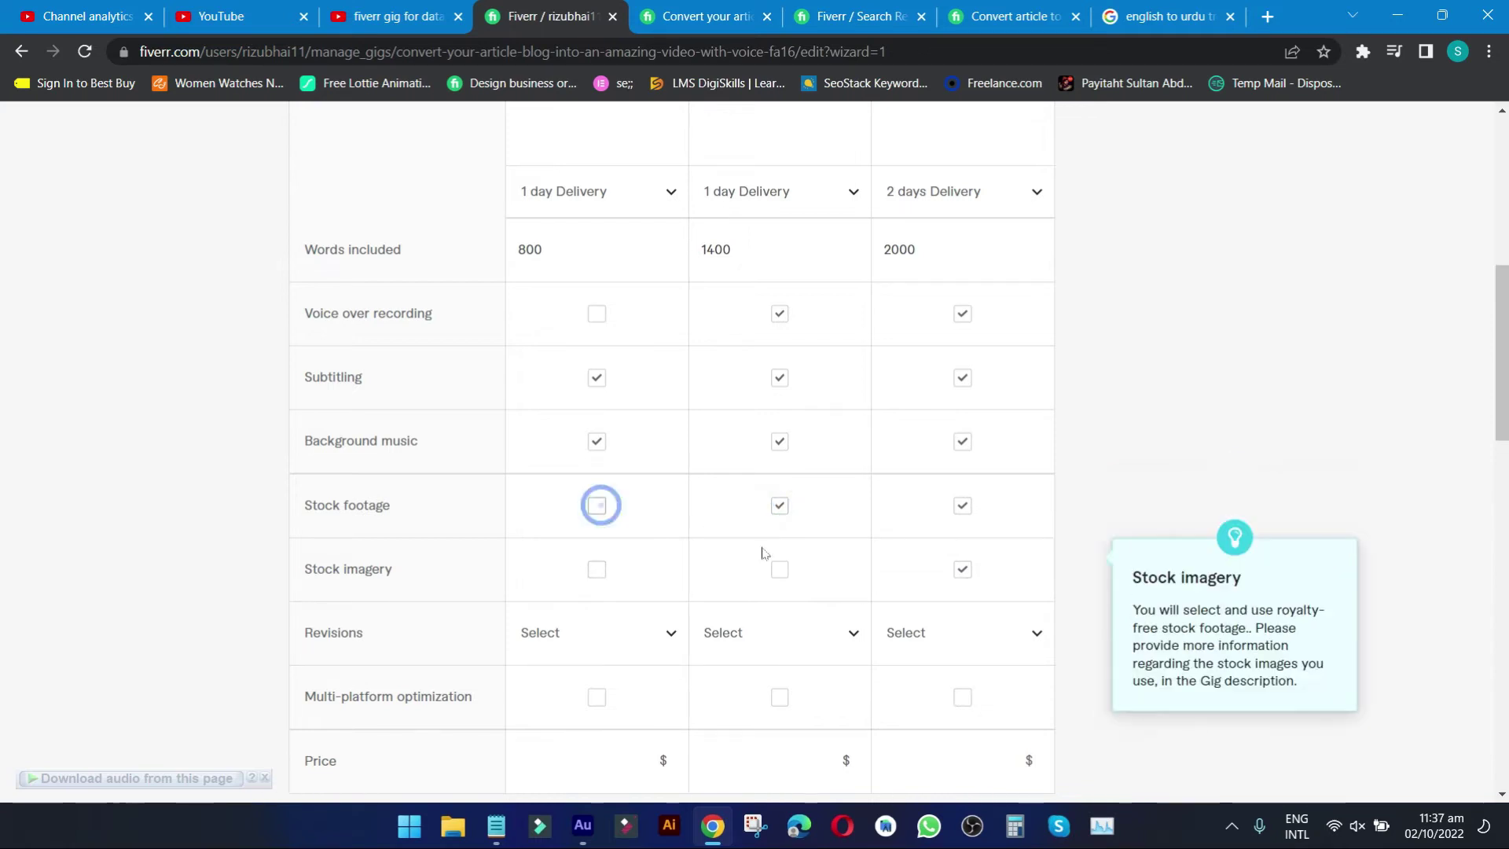
pyautogui.click(776, 570)
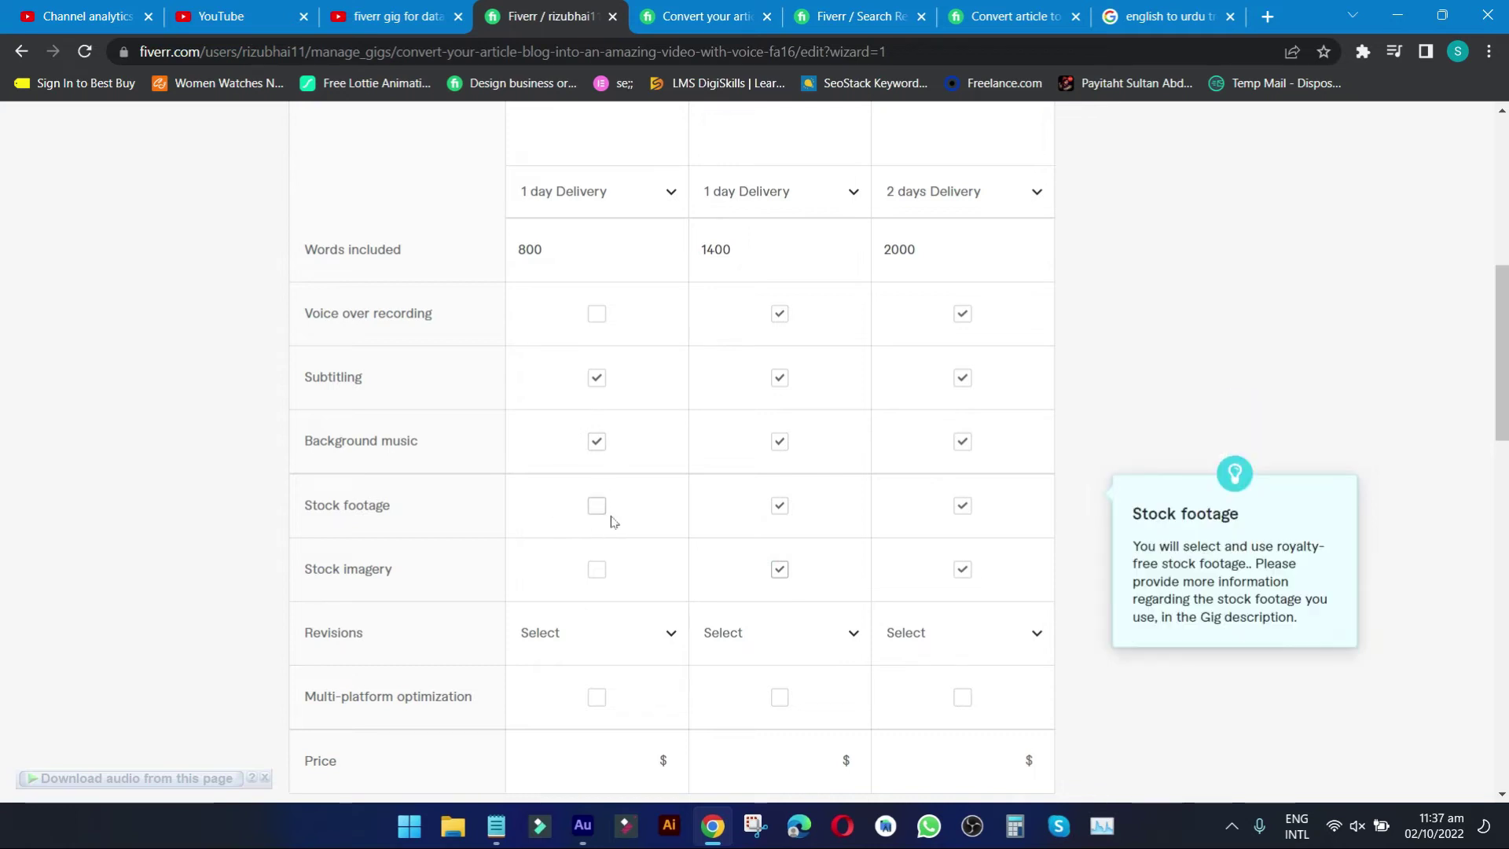
# Set the revisions to UNLIMITED for the Basic, Standard and Premium packages.
pyautogui.scroll(-1, 670, 552)
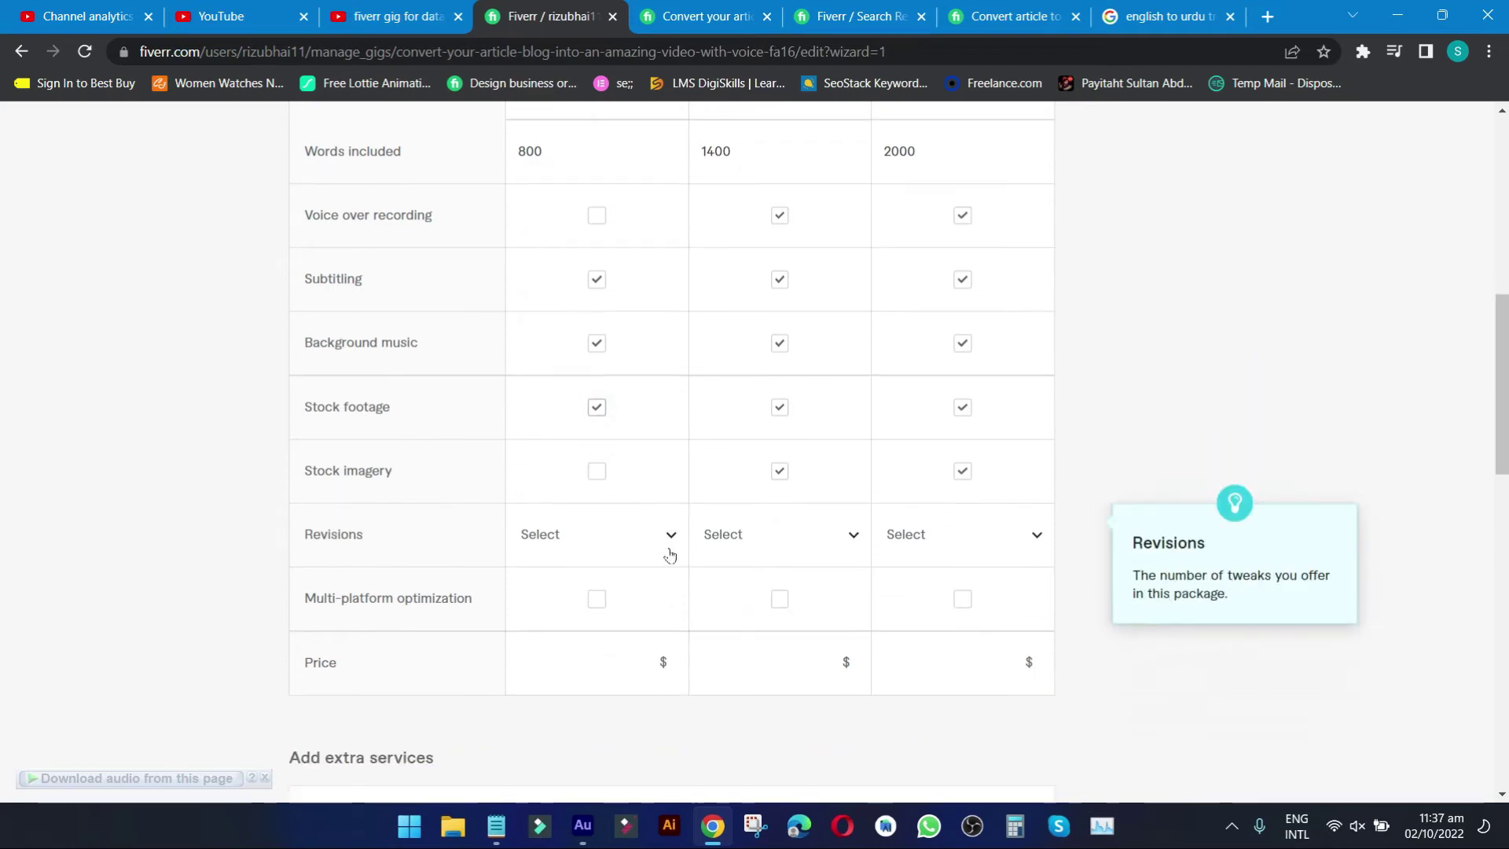
pyautogui.click(612, 541)
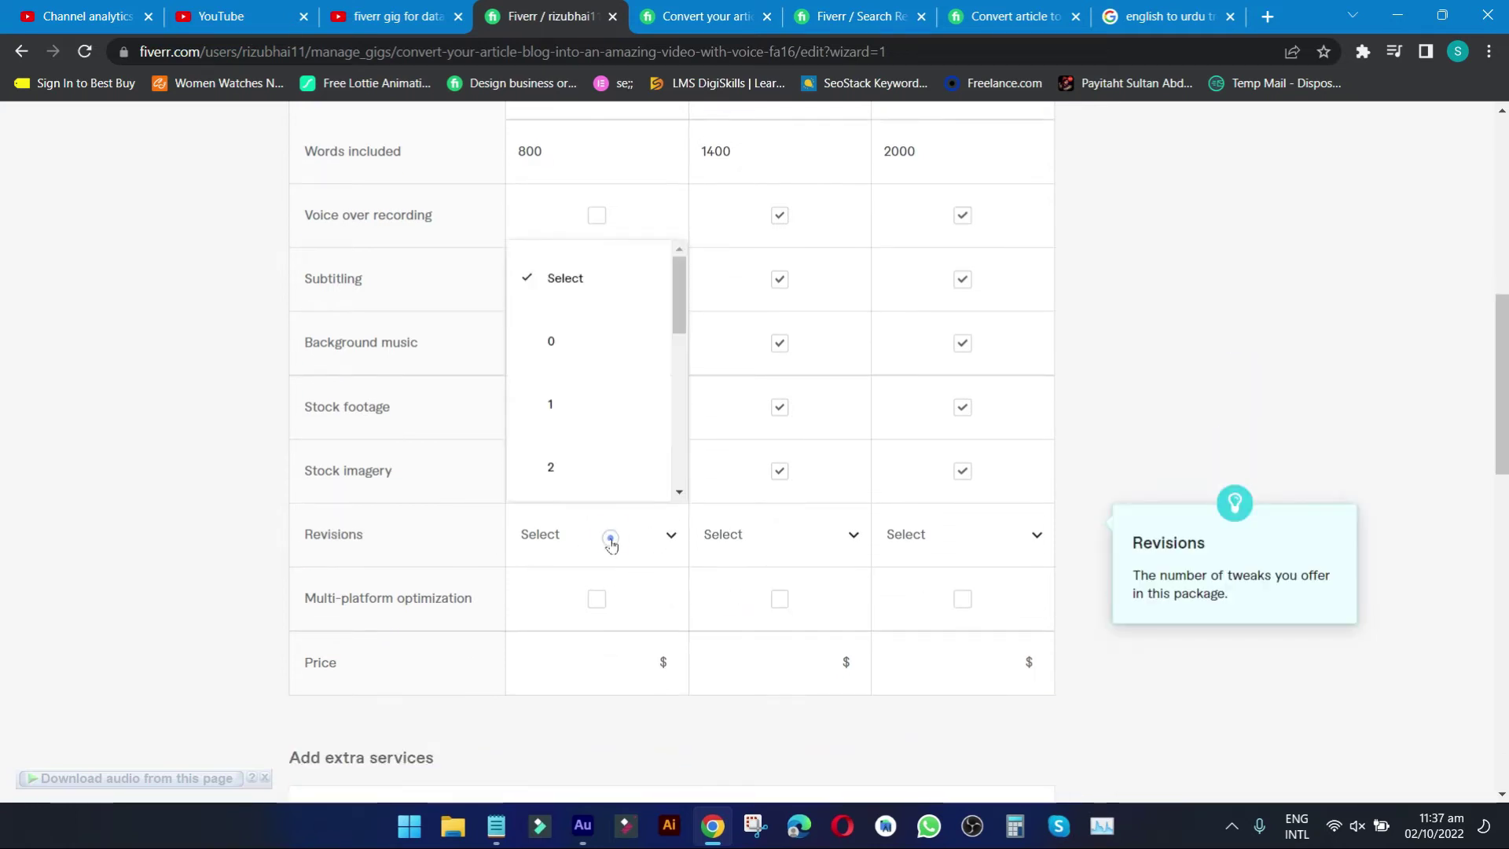
pyautogui.scroll(-5, 615, 429)
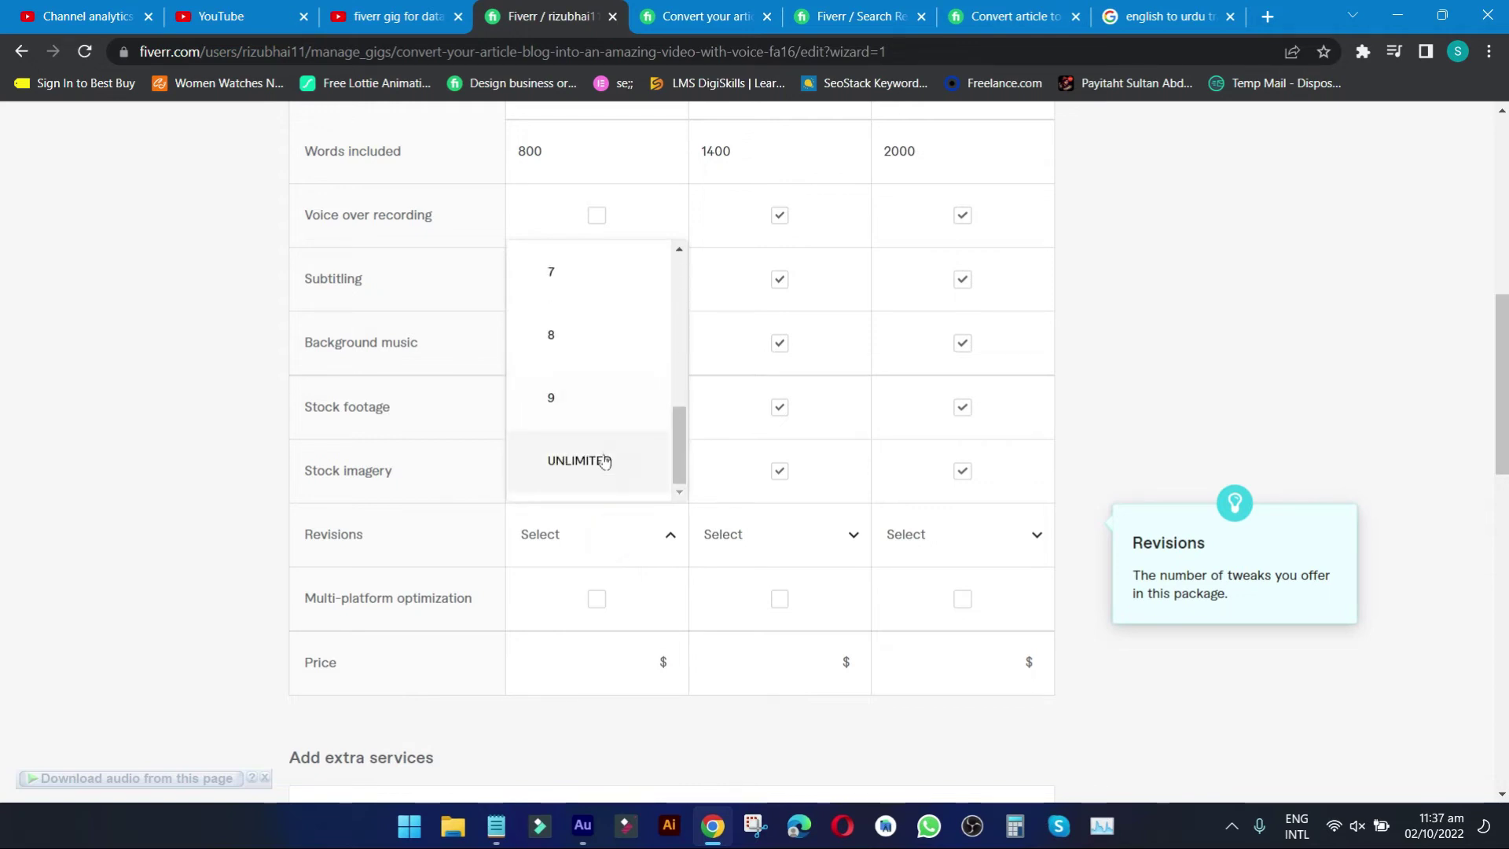
pyautogui.click(601, 460)
pyautogui.click(749, 528)
pyautogui.scroll(-5, 761, 437)
pyautogui.click(761, 471)
pyautogui.click(957, 535)
pyautogui.scroll(-2, 953, 476)
pyautogui.scroll(-3, 954, 476)
pyautogui.click(939, 459)
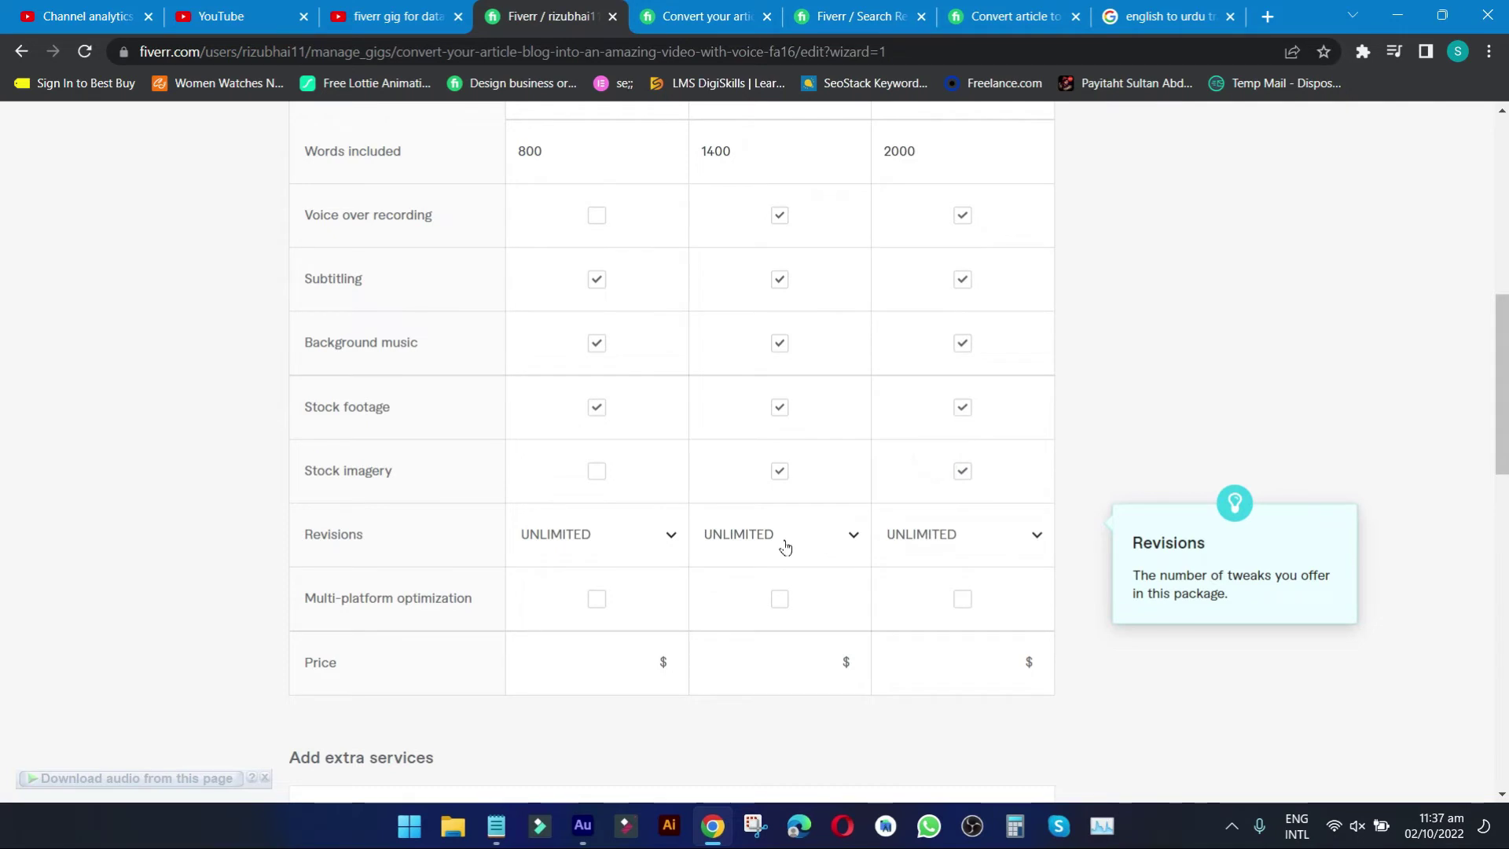
# Include multi-platform optimization in the Premium, Standard and Basic packages.
pyautogui.scroll(-2, 785, 543)
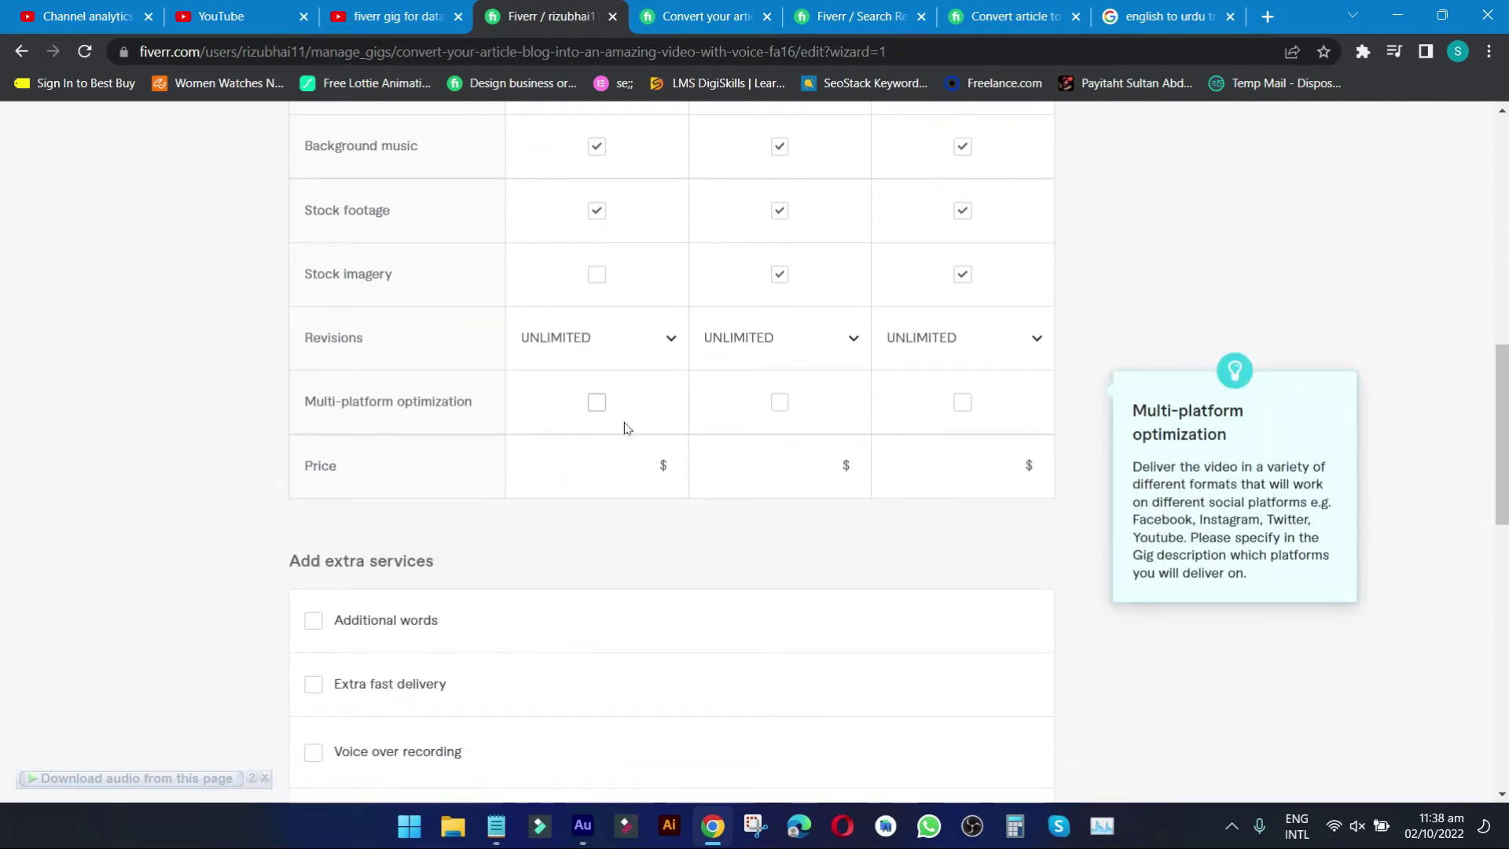
pyautogui.moveTo(303, 401); pyautogui.dragTo(496, 426)
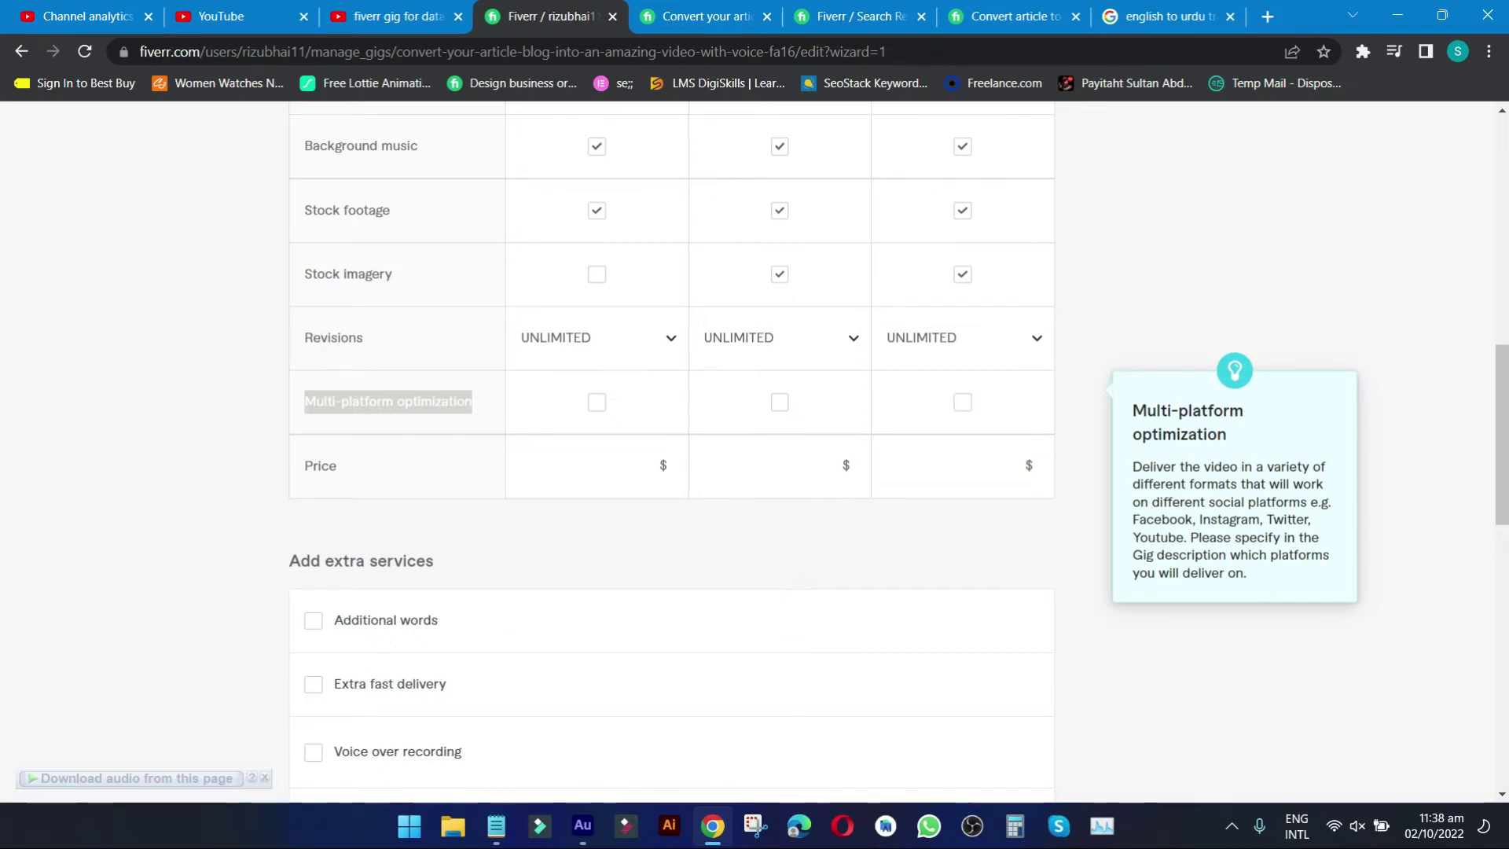
pyautogui.click(961, 402)
pyautogui.click(779, 402)
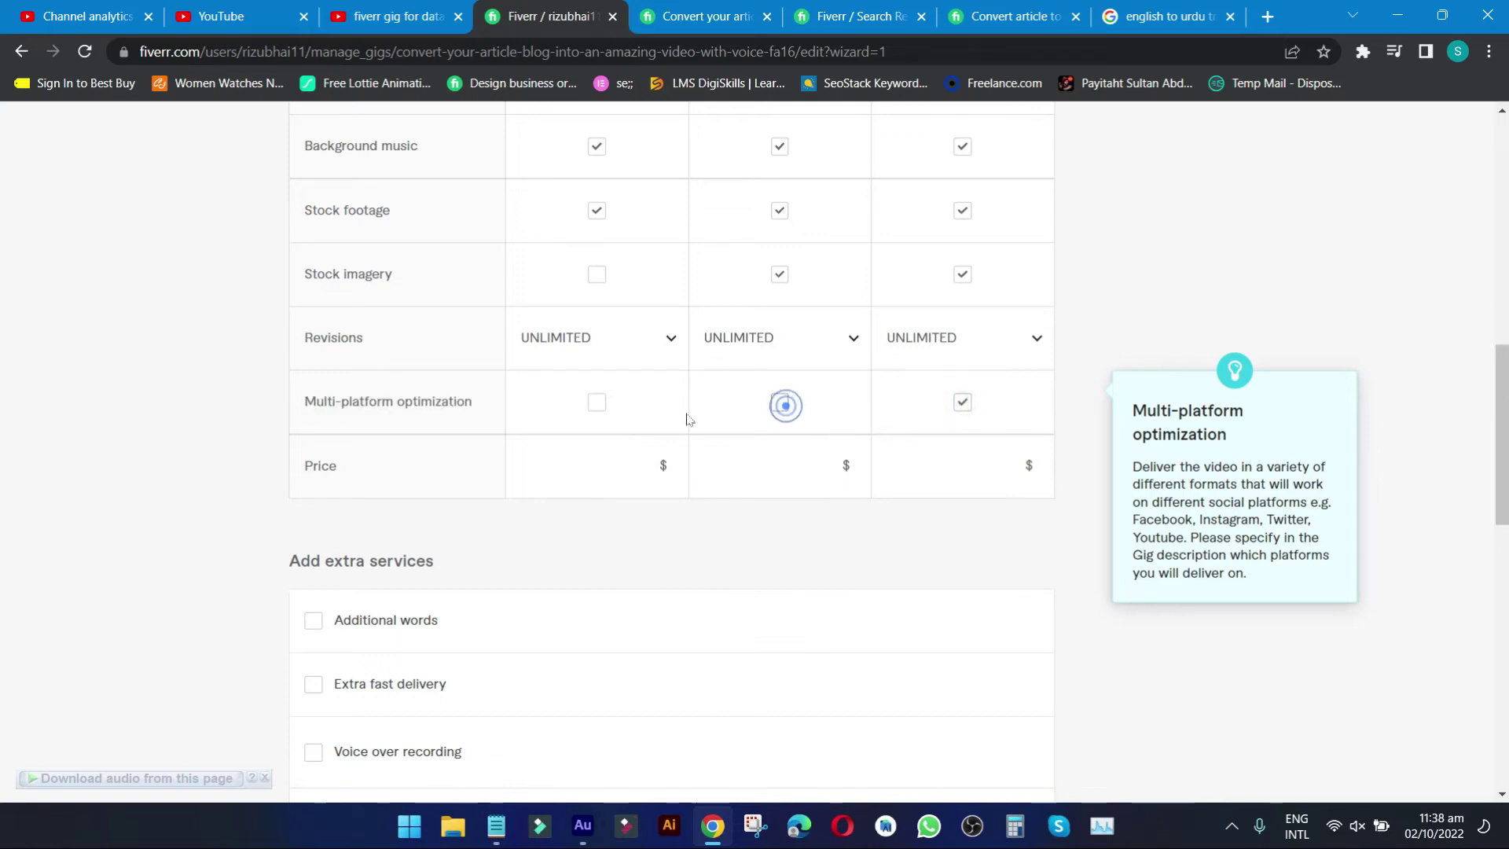
pyautogui.click(597, 403)
pyautogui.moveTo(444, 433)
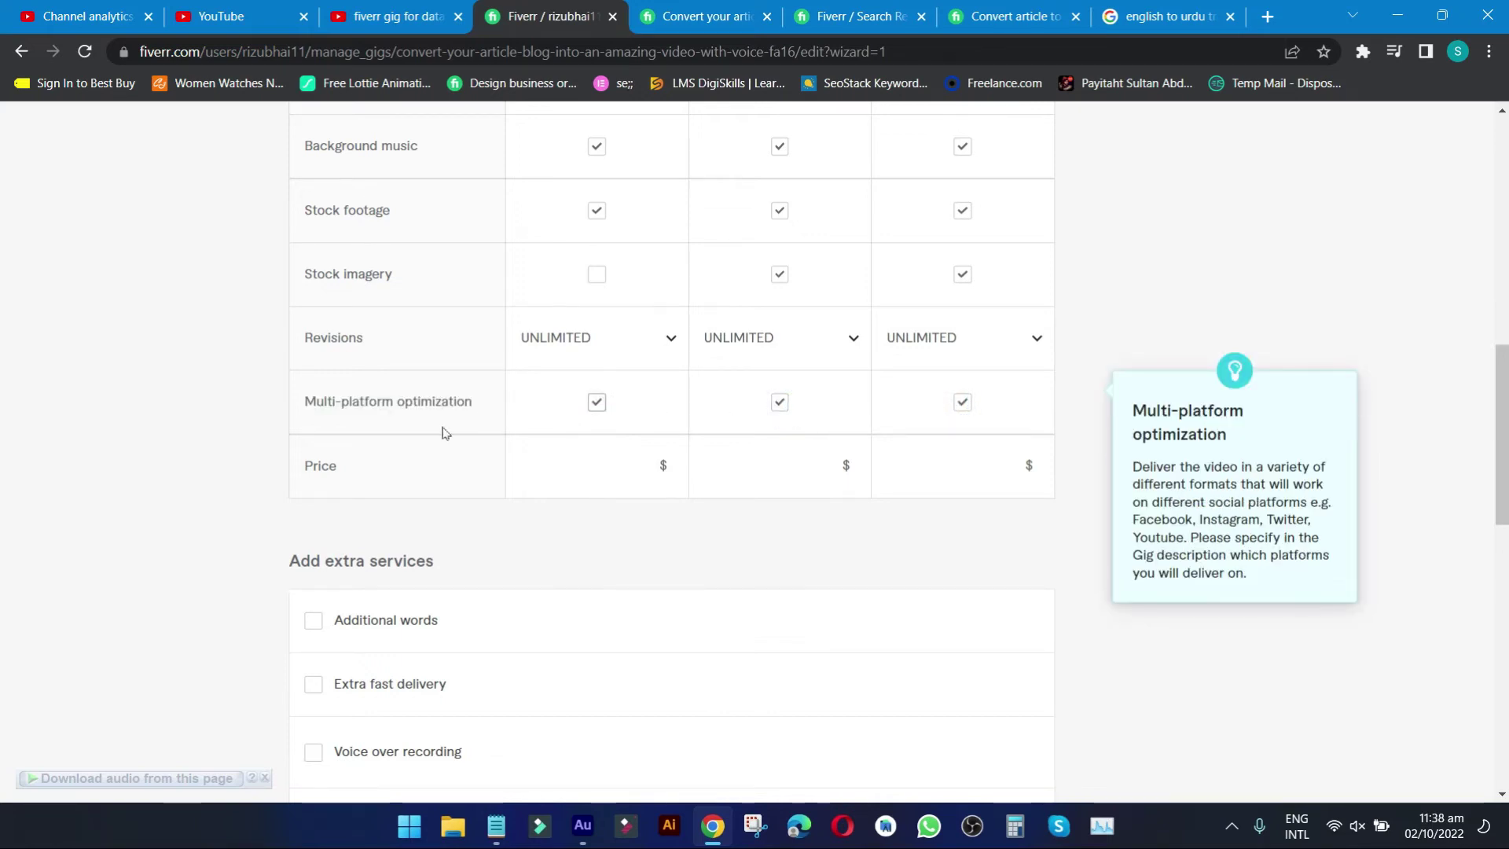
pyautogui.moveTo(481, 412); pyautogui.dragTo(313, 415)
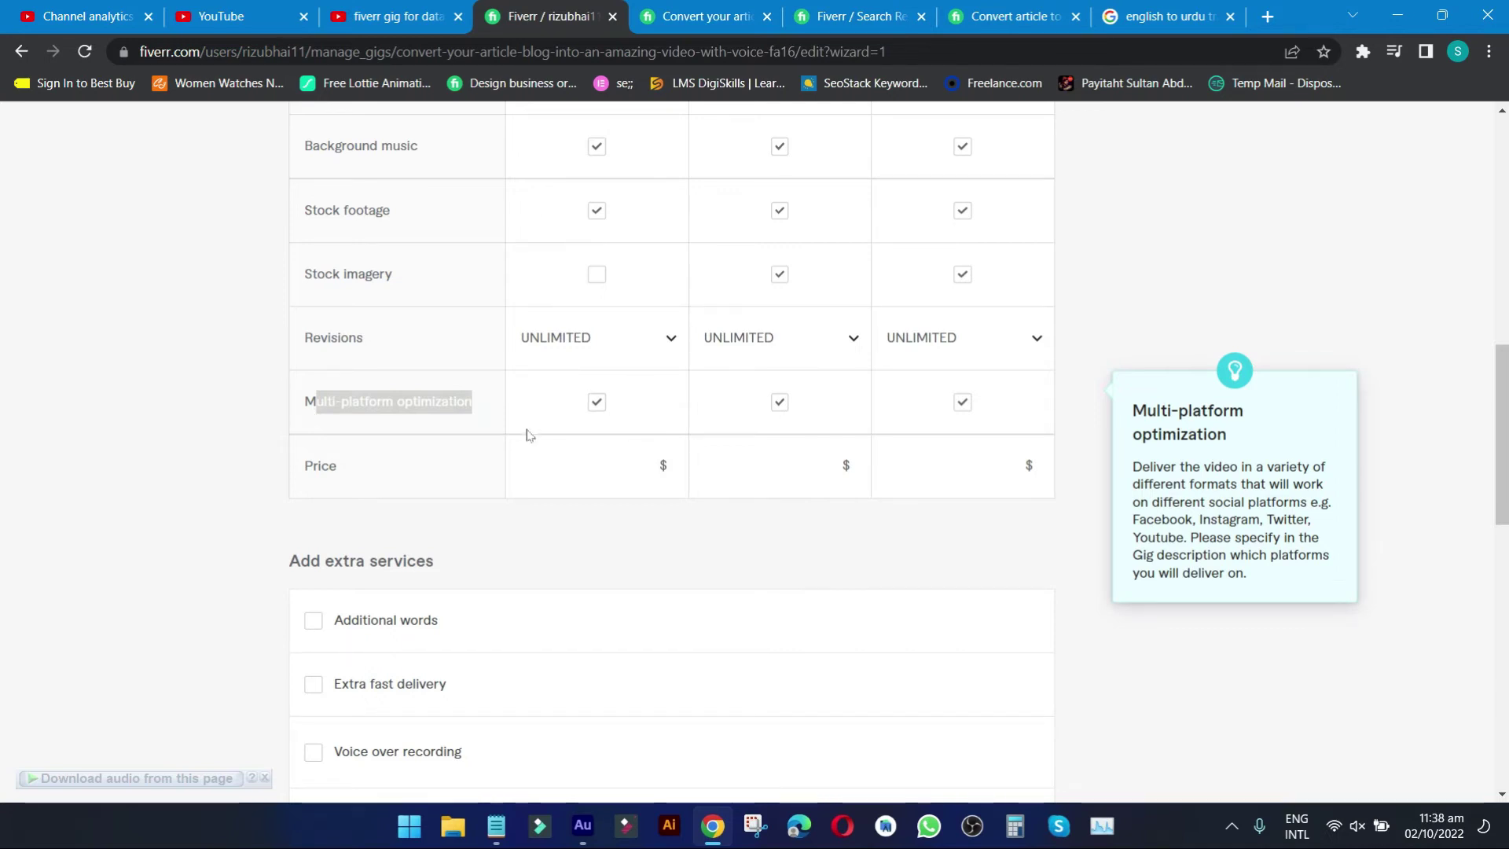
# Set the package prices to $5 for Basic, $10 for Standard and $20 for Premium.
pyautogui.click(551, 472)
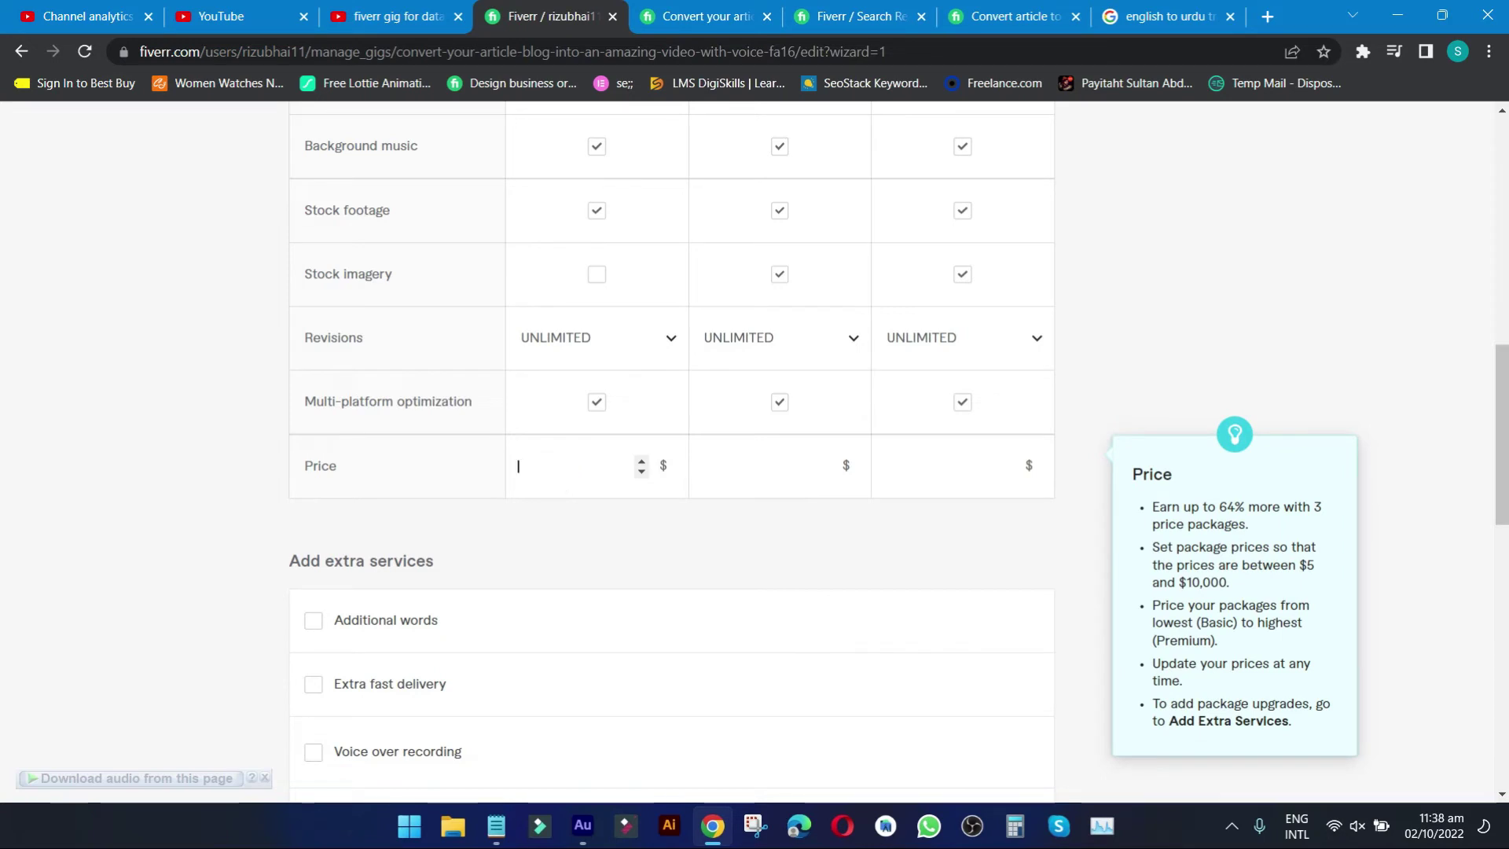
pyautogui.click(773, 466)
pyautogui.write('010')
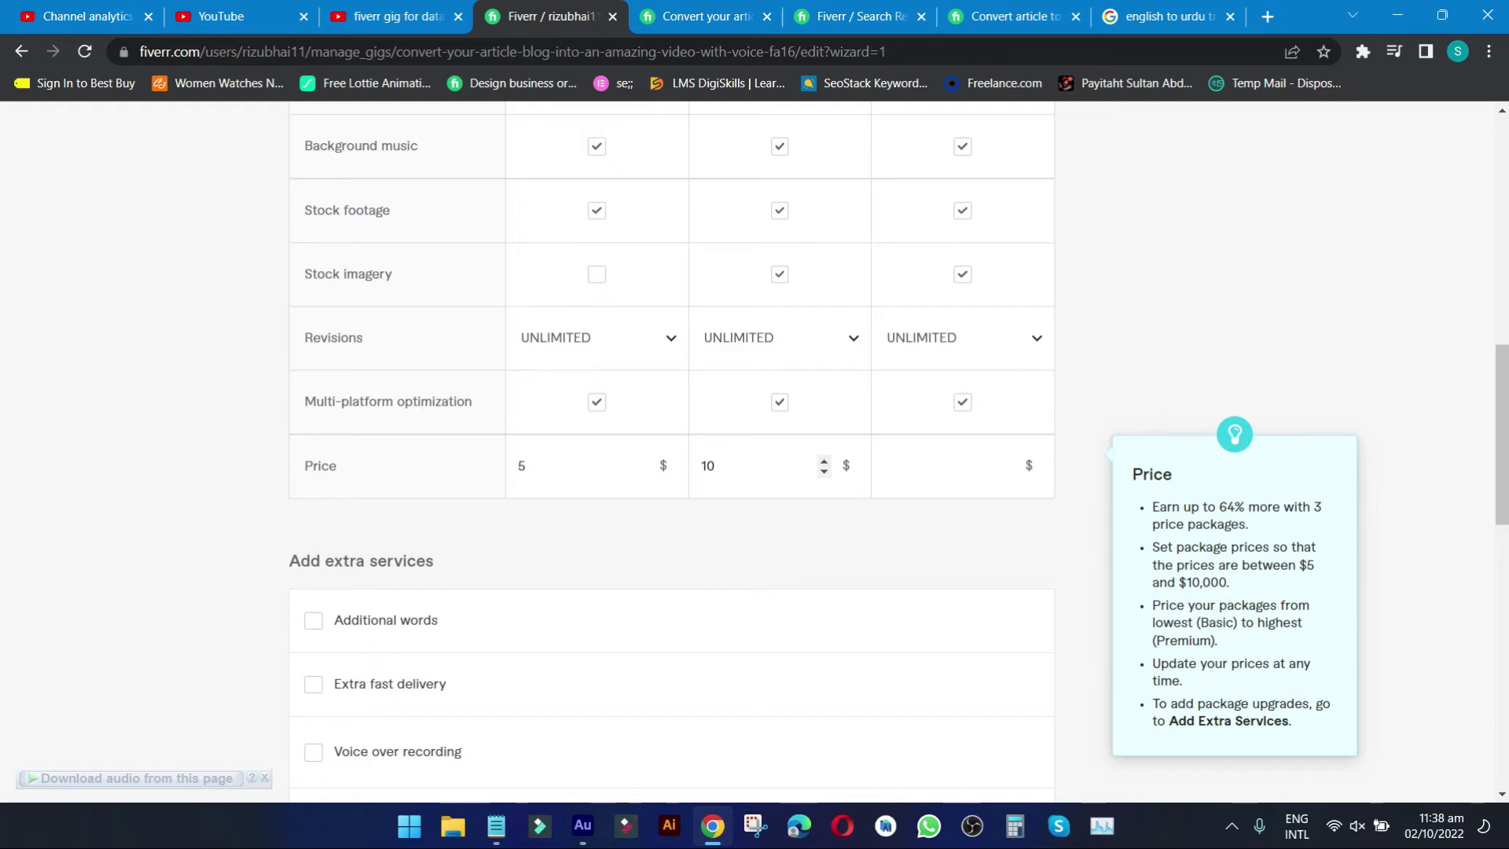
pyautogui.click(911, 469)
pyautogui.scroll(-1, 853, 487)
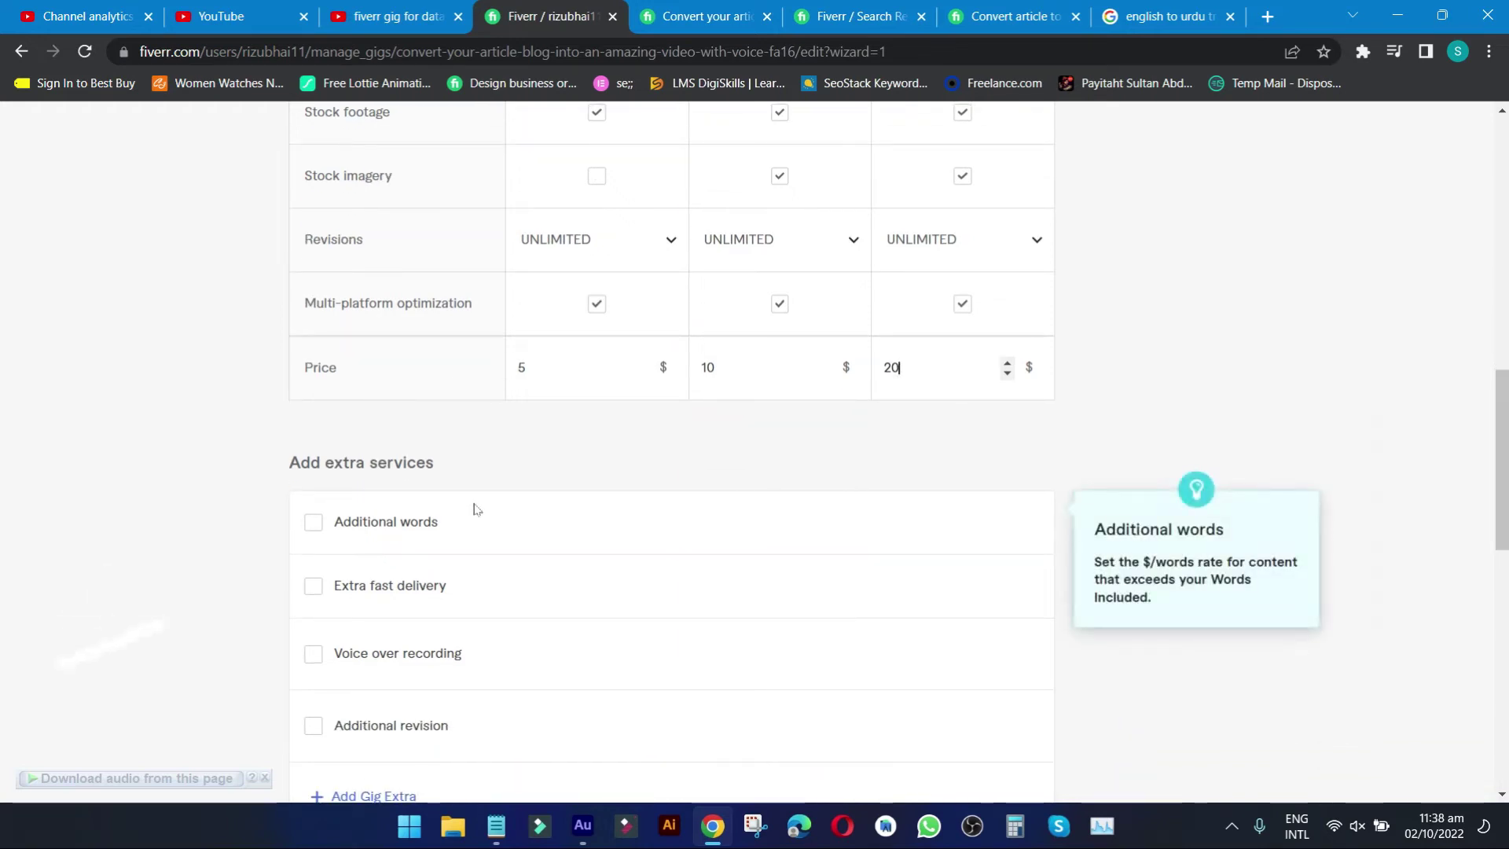
pyautogui.scroll(-1, 353, 492)
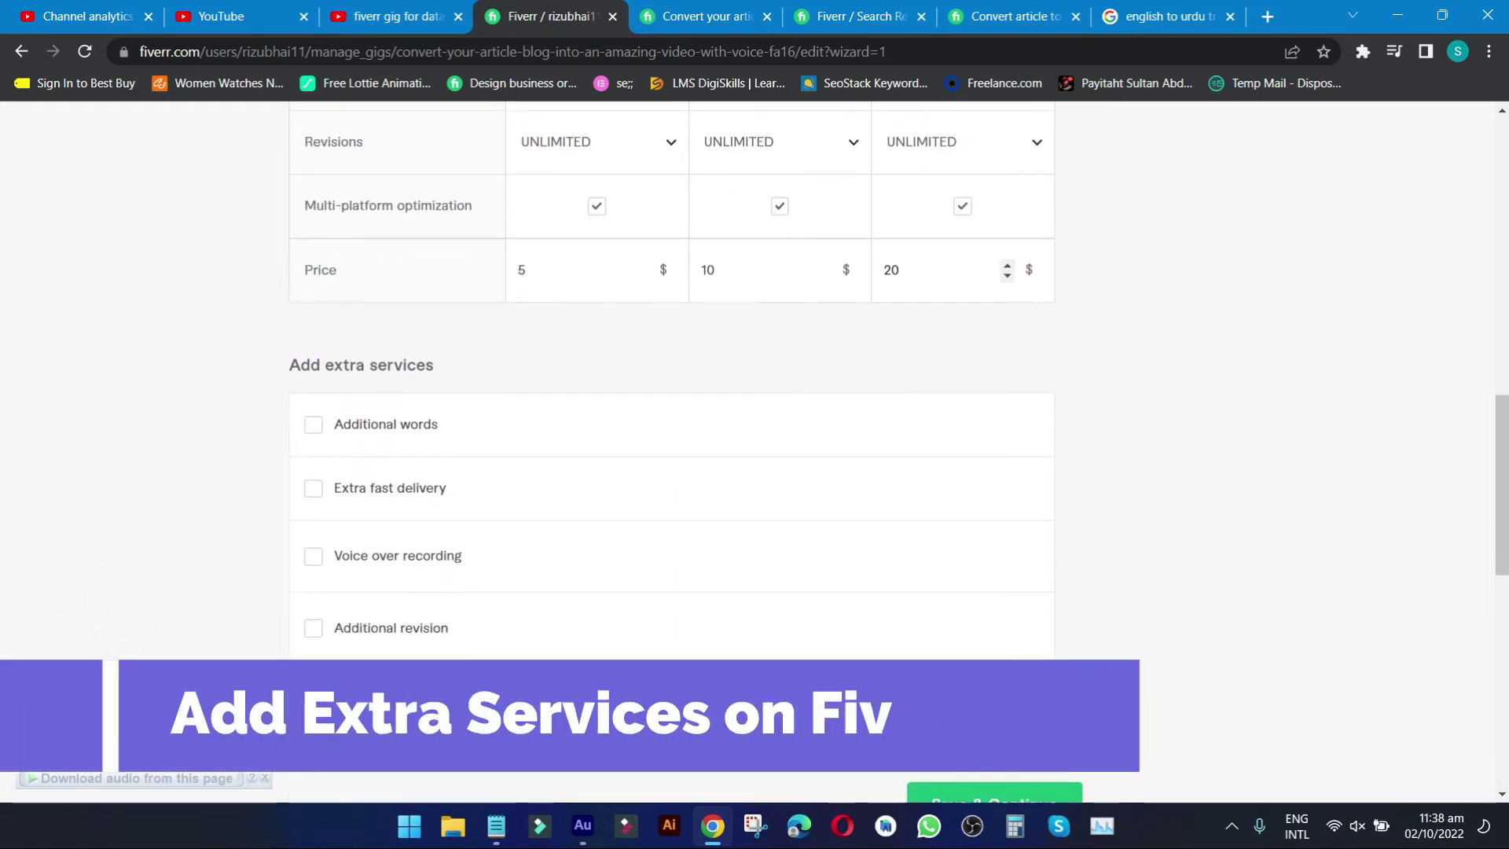
pyautogui.moveTo(381, 409)
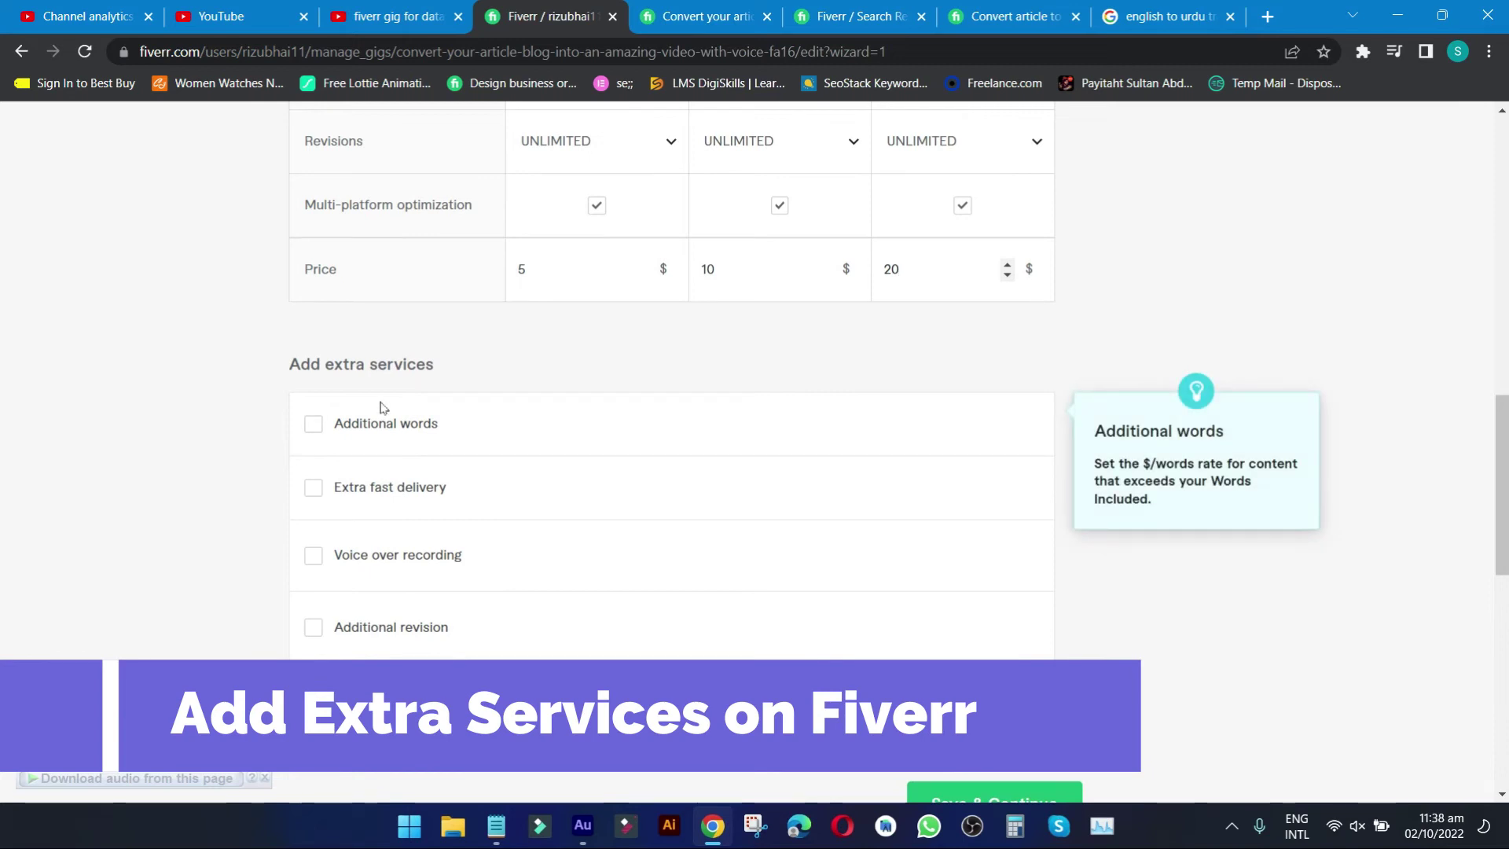
pyautogui.scroll(-1, 365, 416)
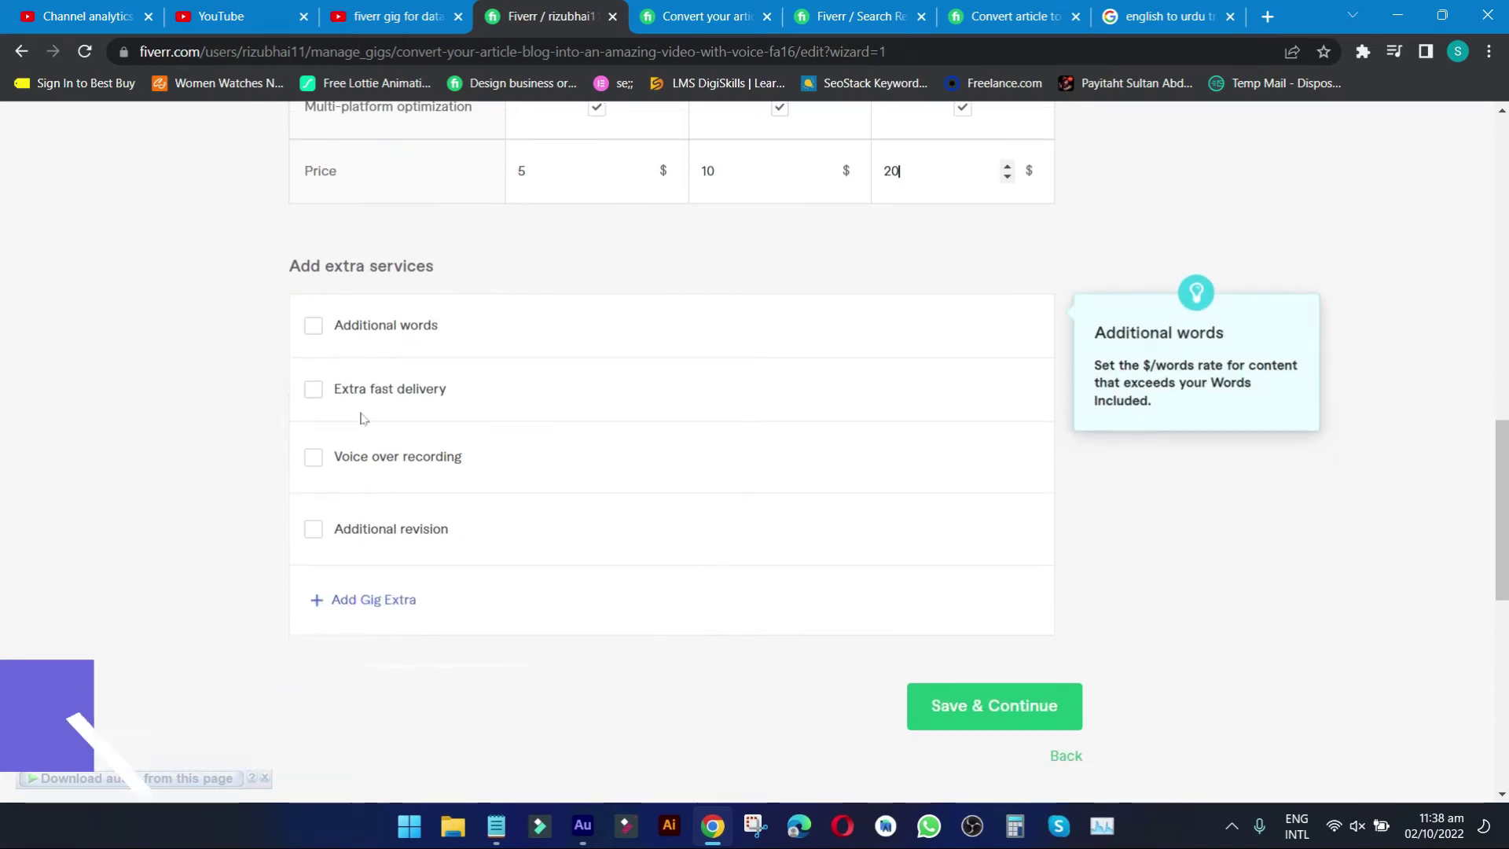
pyautogui.click(314, 326)
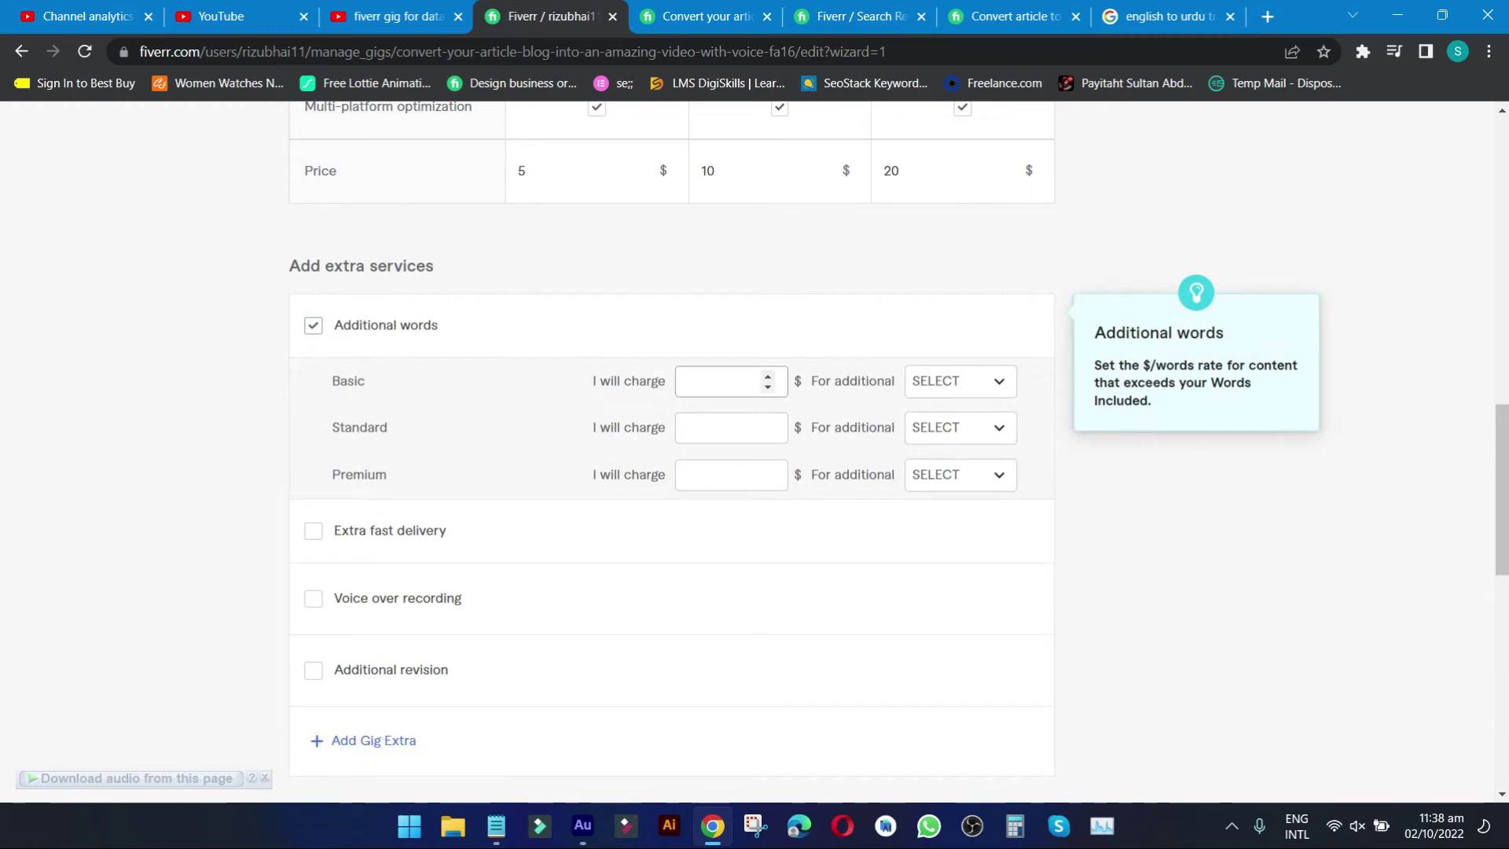
pyautogui.click(959, 388)
pyautogui.click(960, 387)
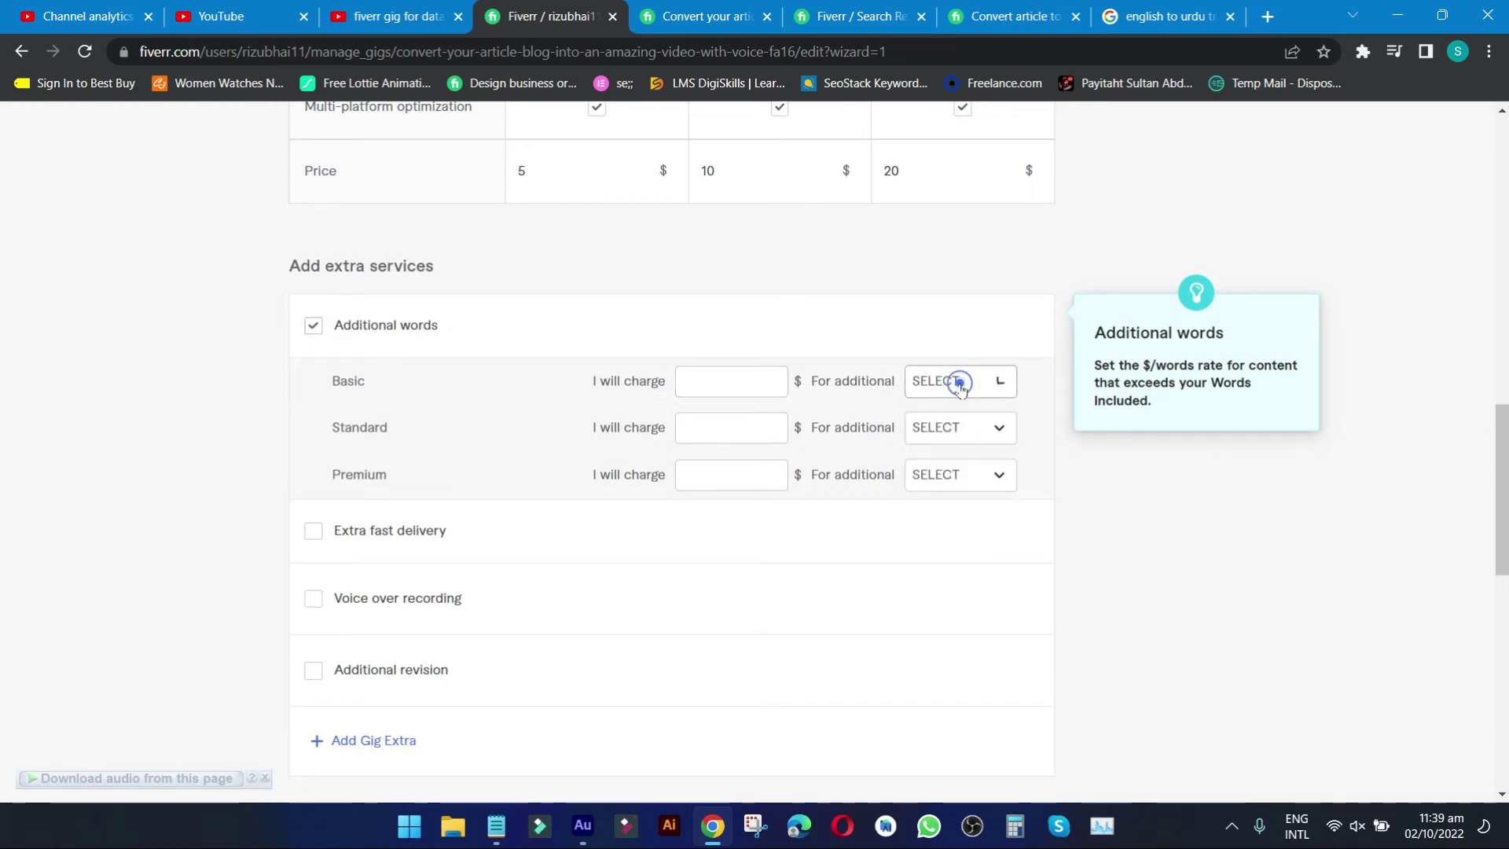
pyautogui.click(314, 338)
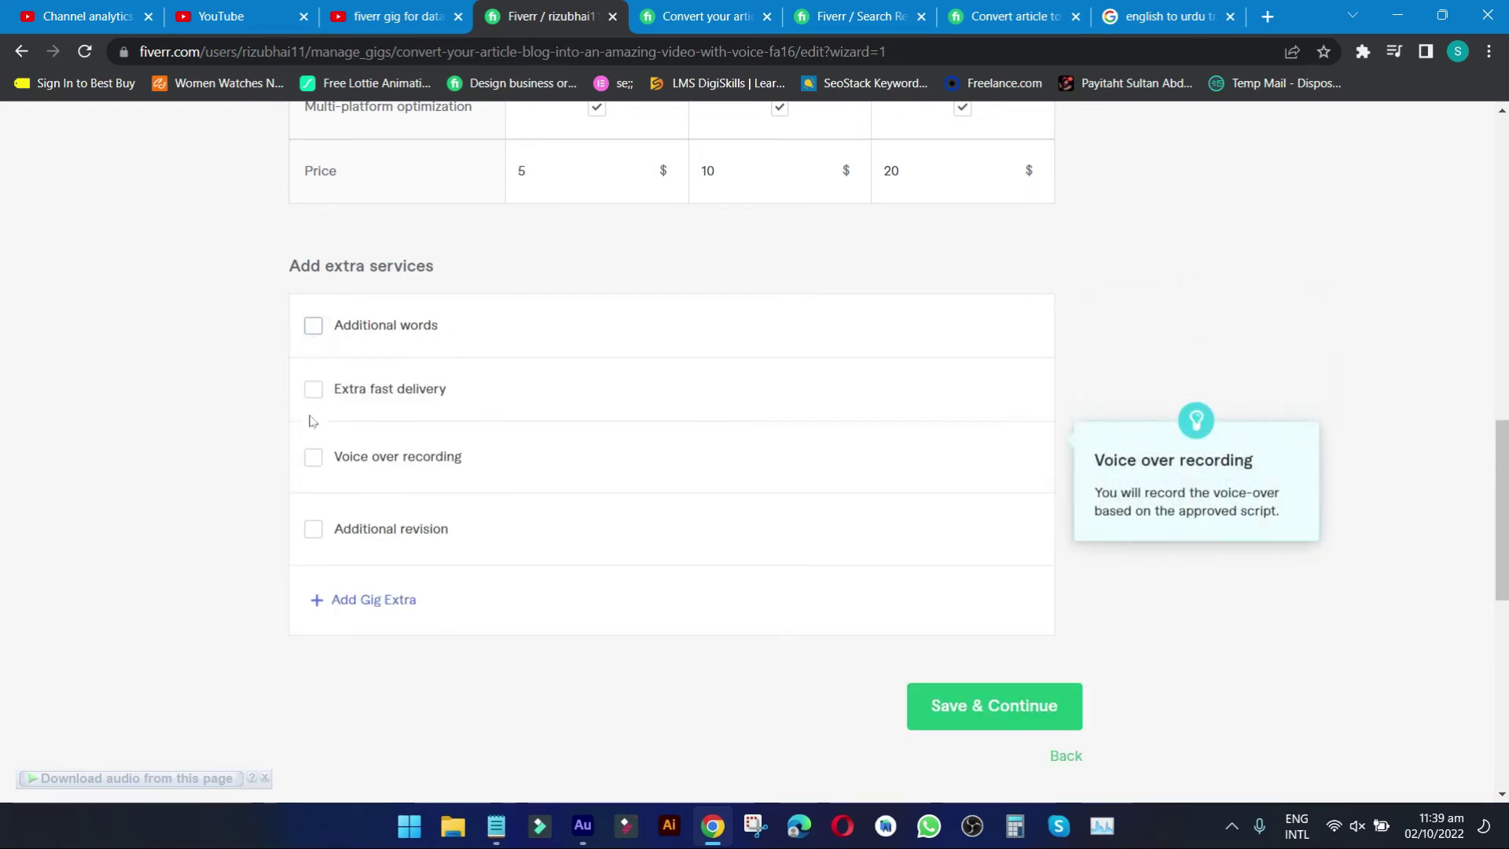
# Offer extra fast delivery as an extra service, with Premium delivered in 1 day for an extra $10.
pyautogui.click(313, 390)
pyautogui.click(764, 539)
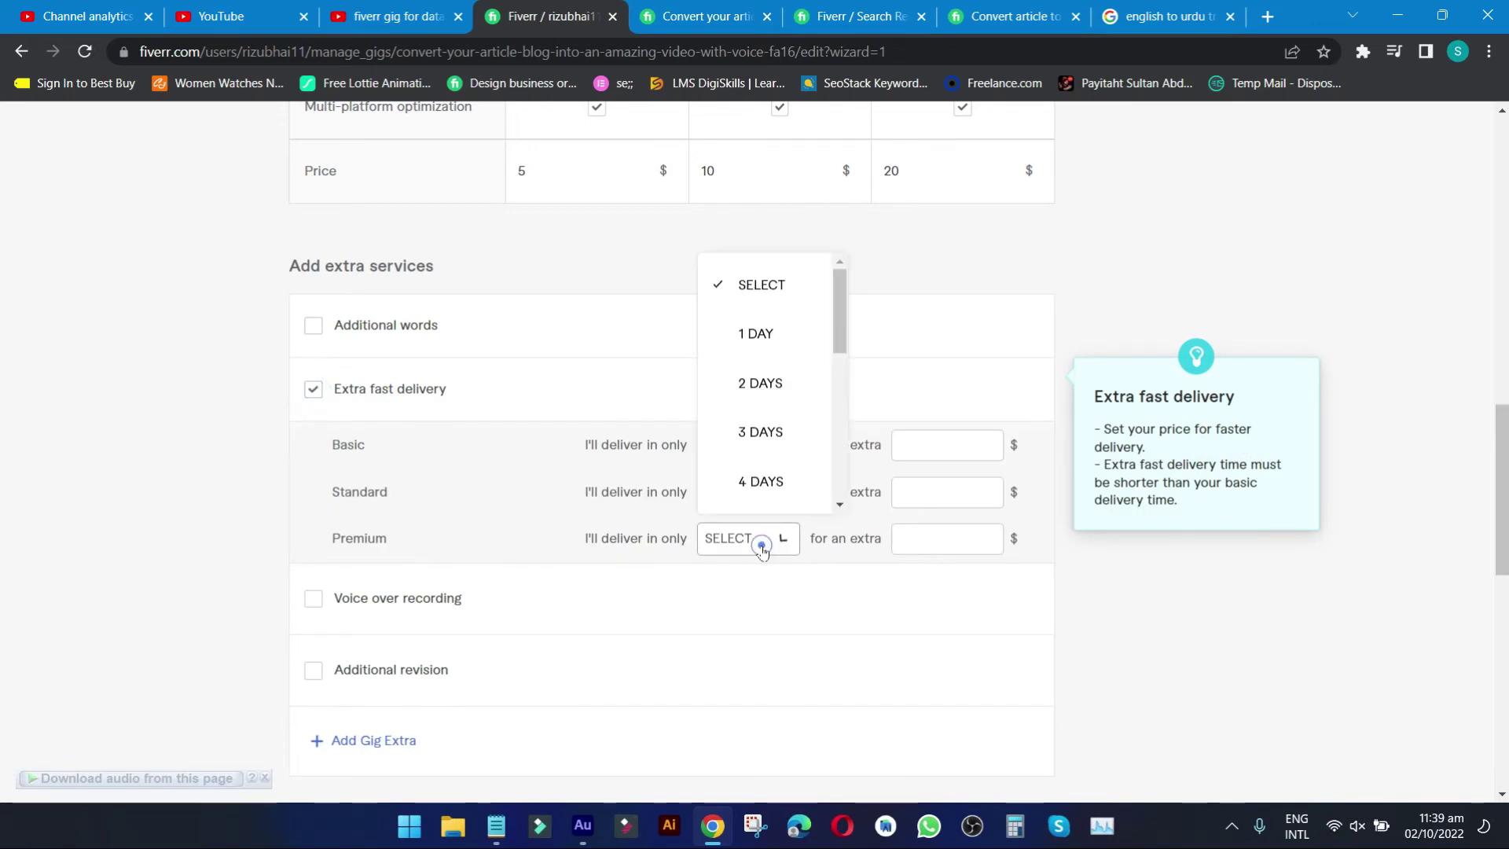
pyautogui.click(754, 333)
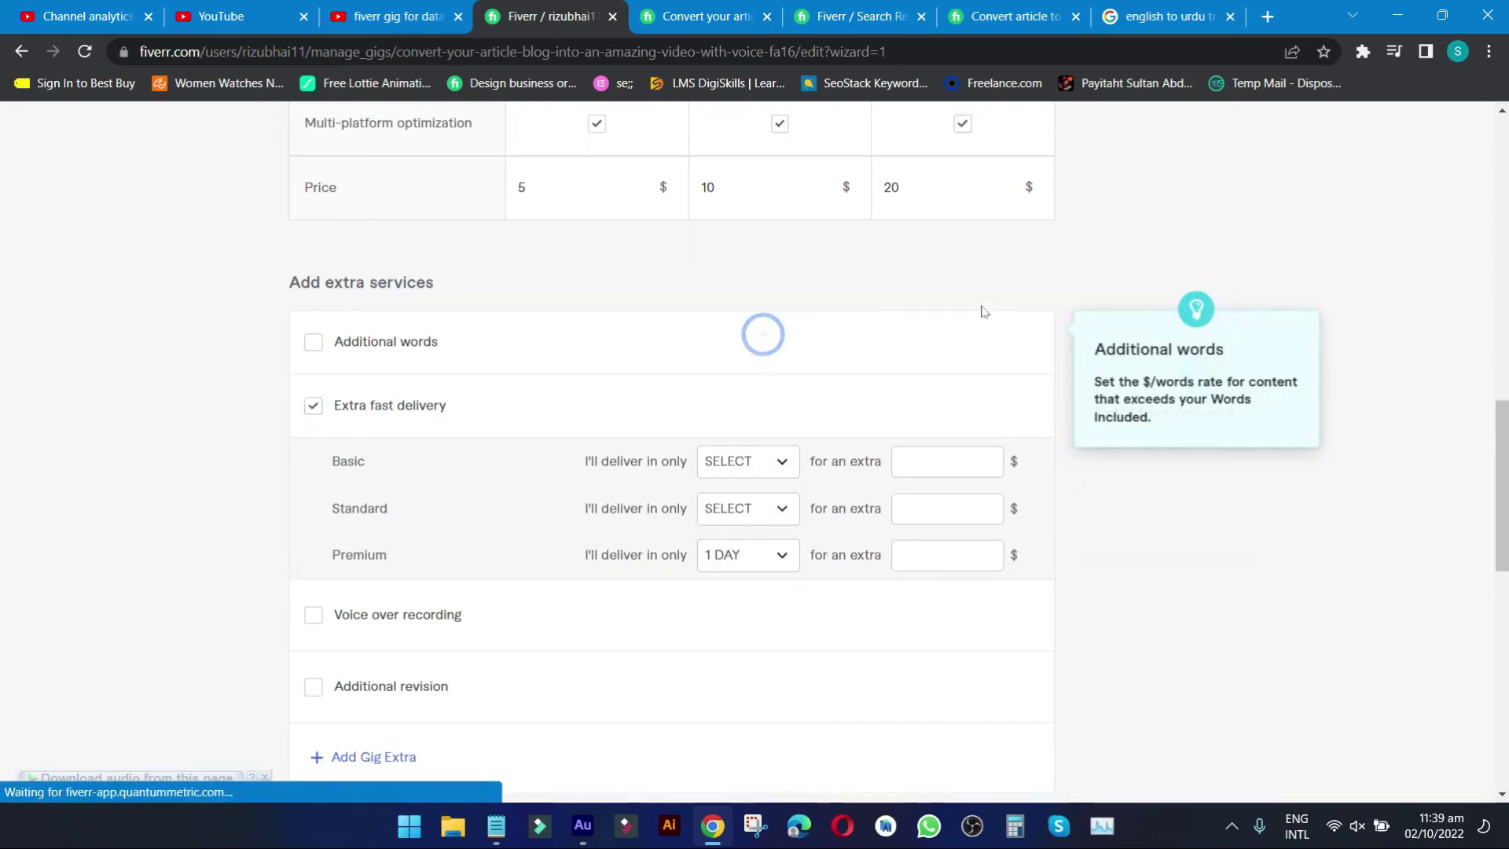
pyautogui.scroll(10, 980, 306)
pyautogui.scroll(-11, 933, 402)
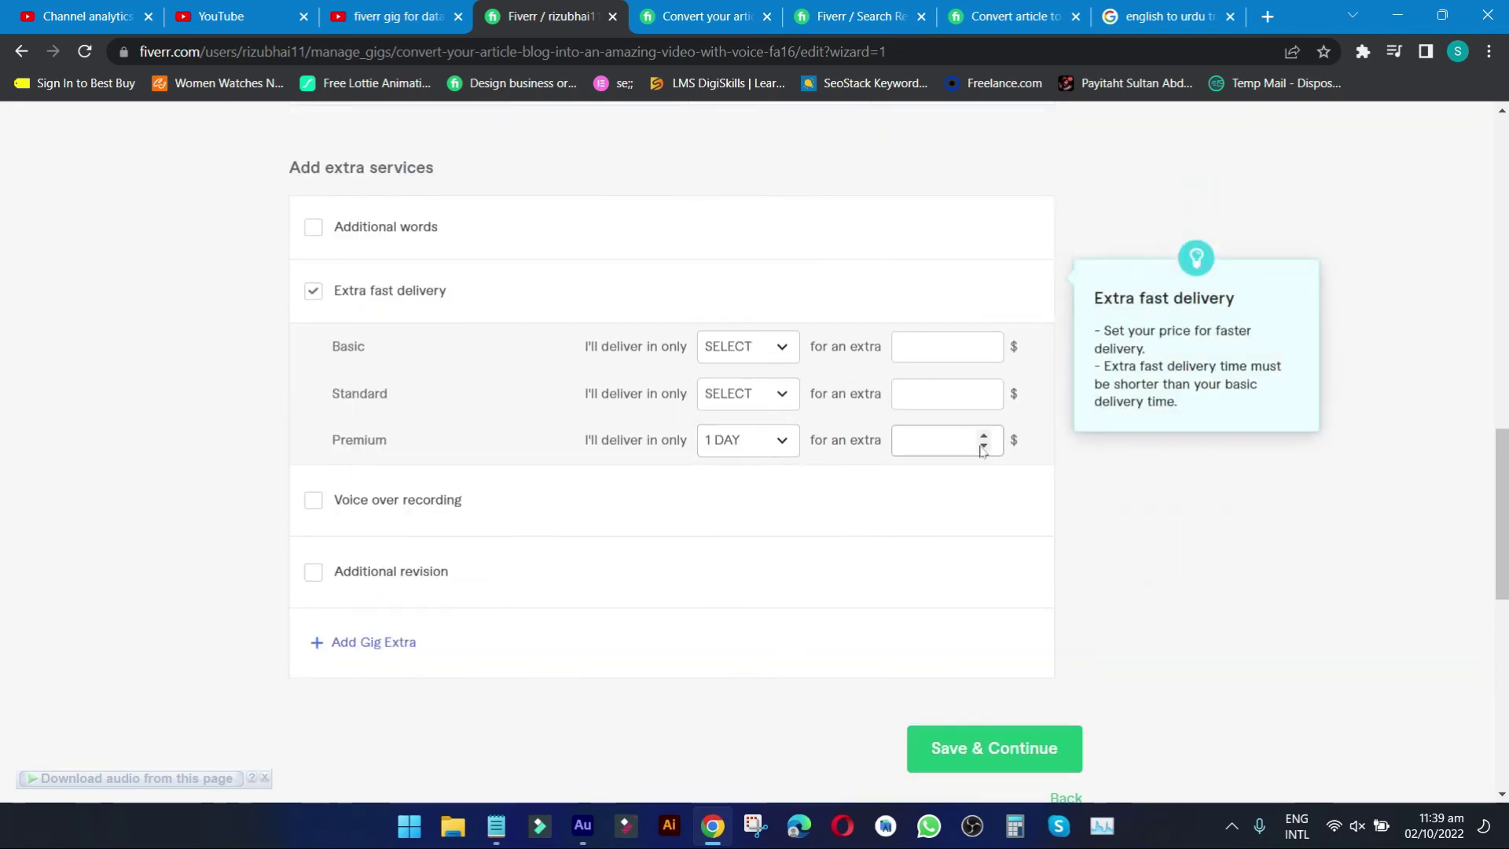
pyautogui.click(986, 442)
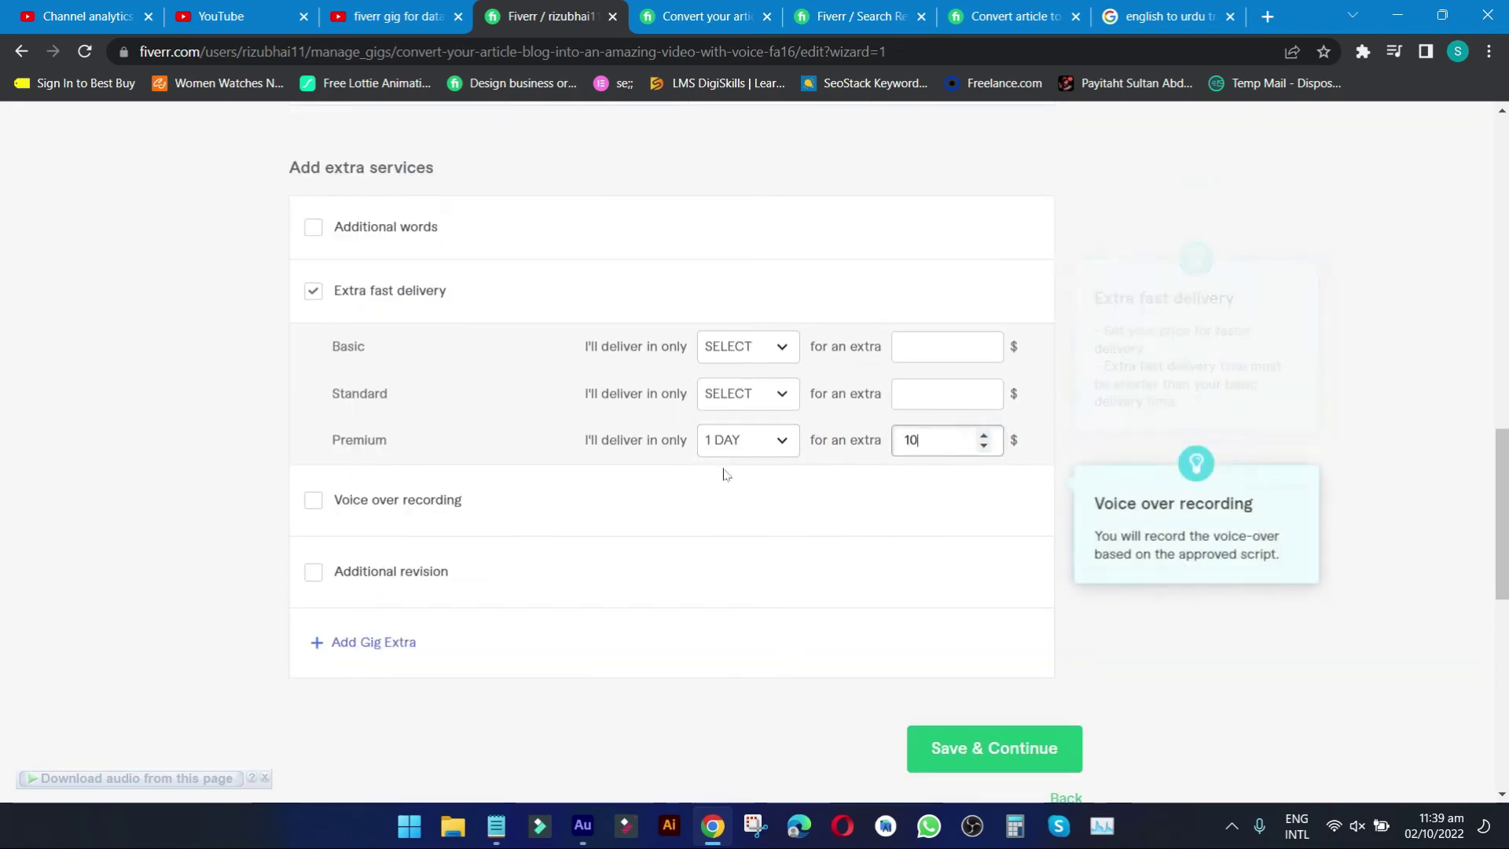
# Offer voice over recording as an extra service for an extra $10 and 1 additional day.
pyautogui.click(329, 512)
pyautogui.click(770, 496)
pyautogui.click(769, 496)
pyautogui.click(988, 500)
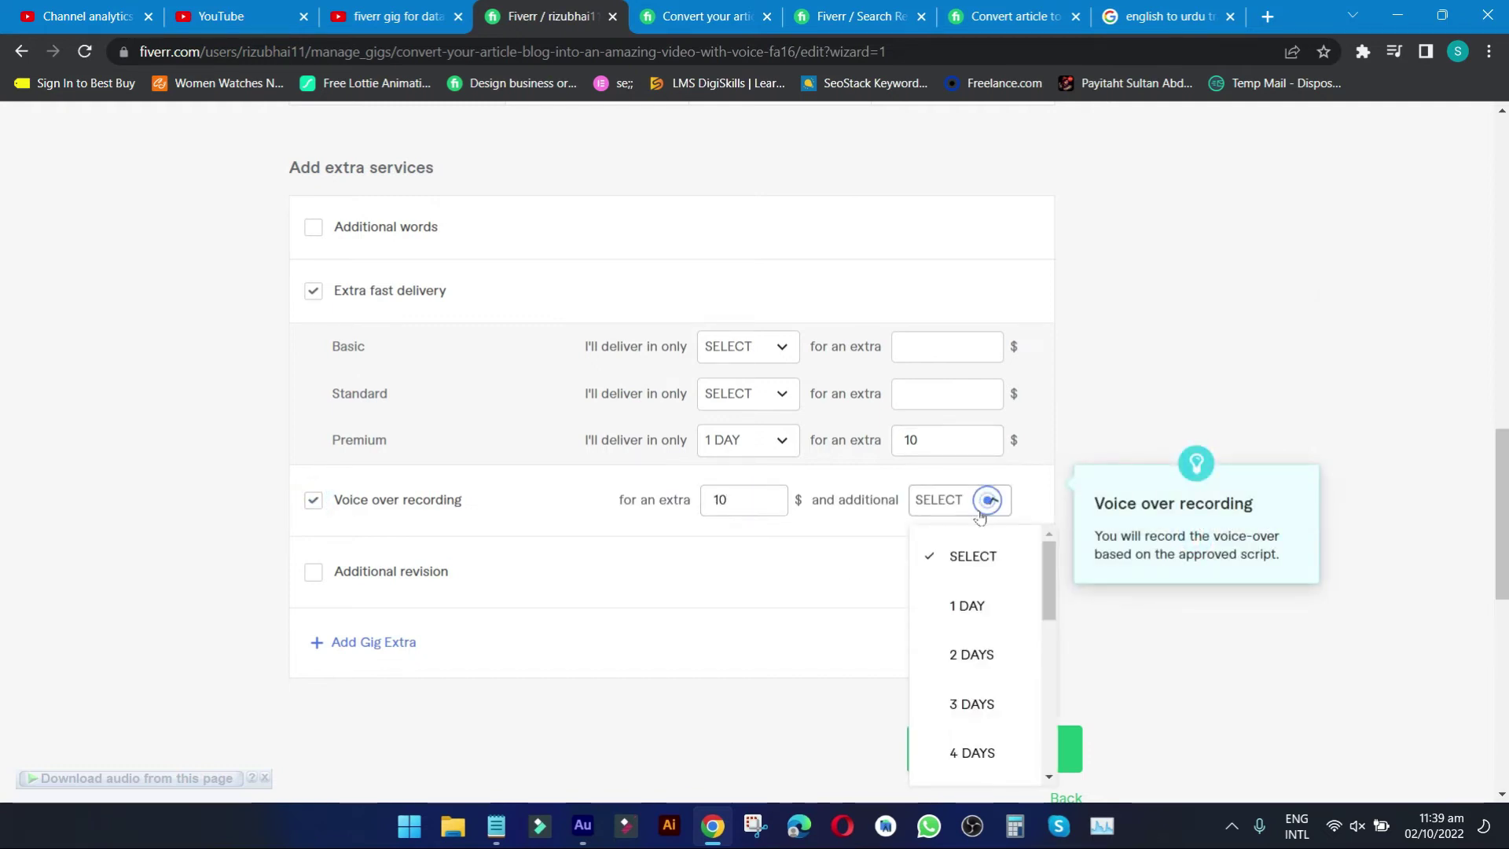
pyautogui.click(970, 619)
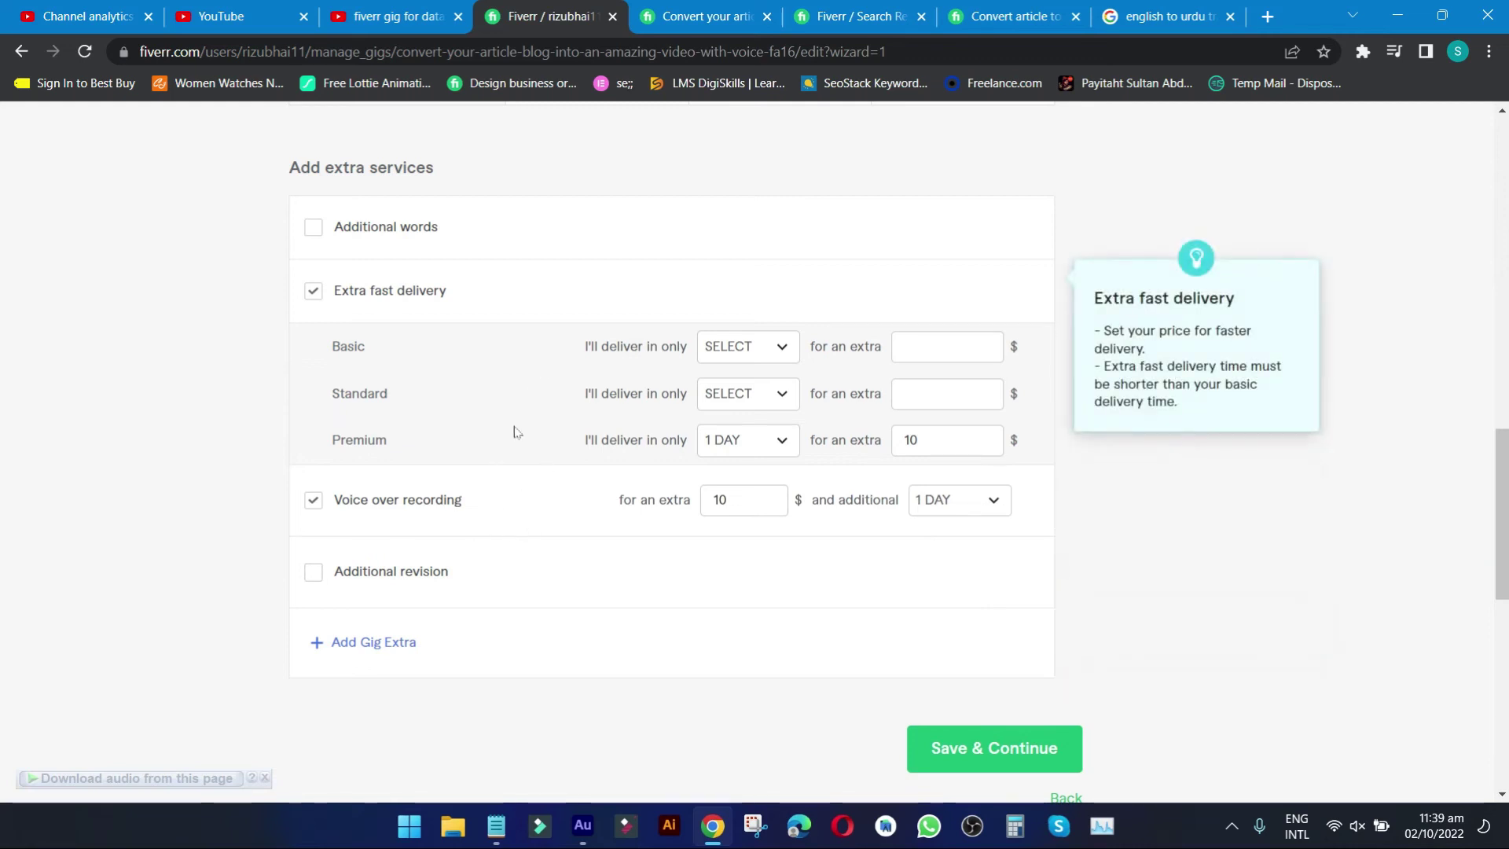
# Review the package prices and extra services, and save the pricing to continue to the Description & FAQ stage.
pyautogui.scroll(3, 410, 503)
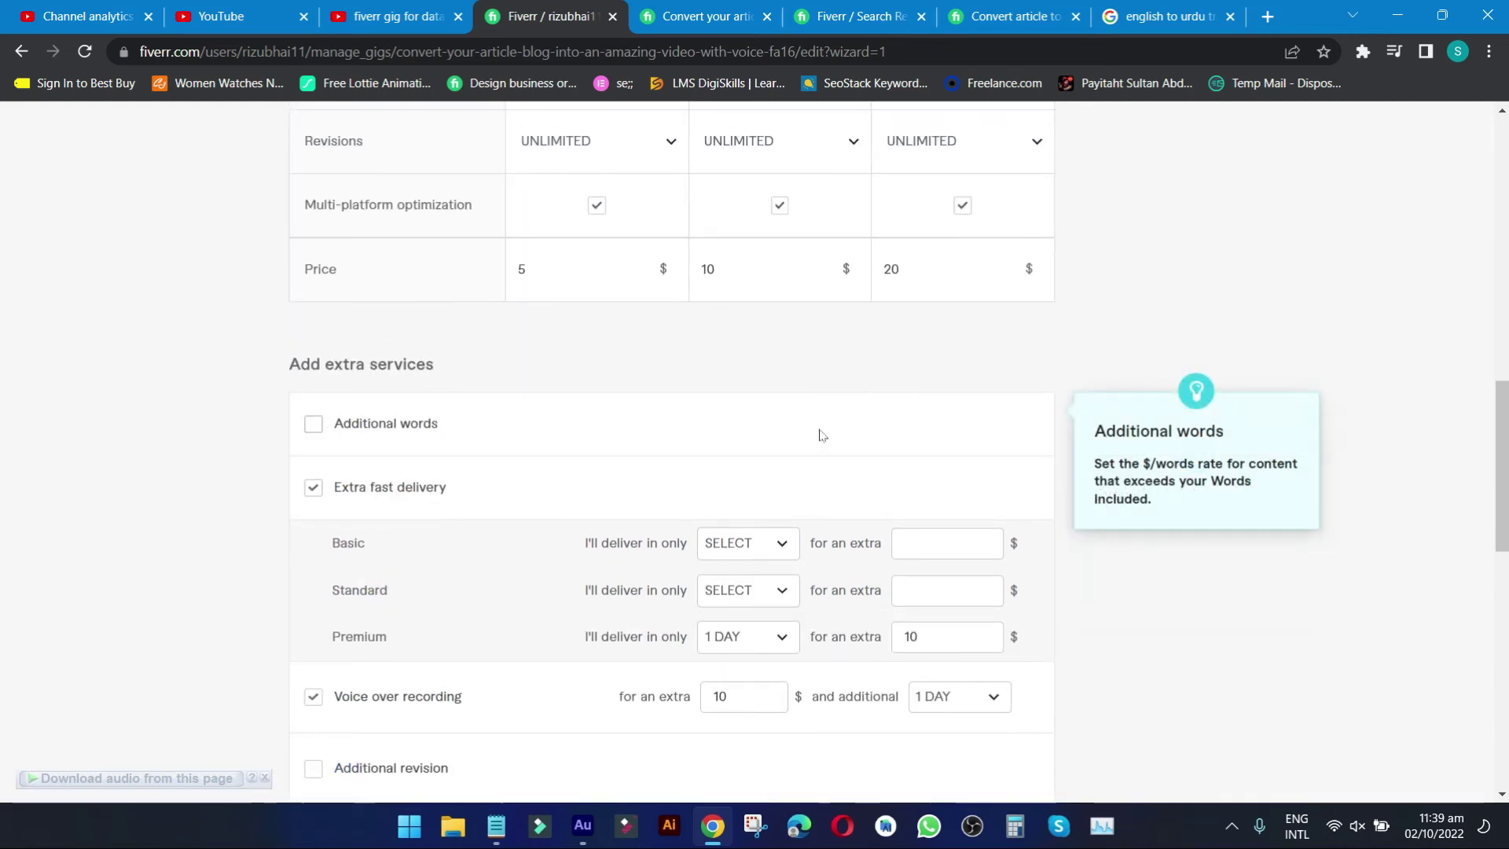
pyautogui.scroll(-3, 737, 482)
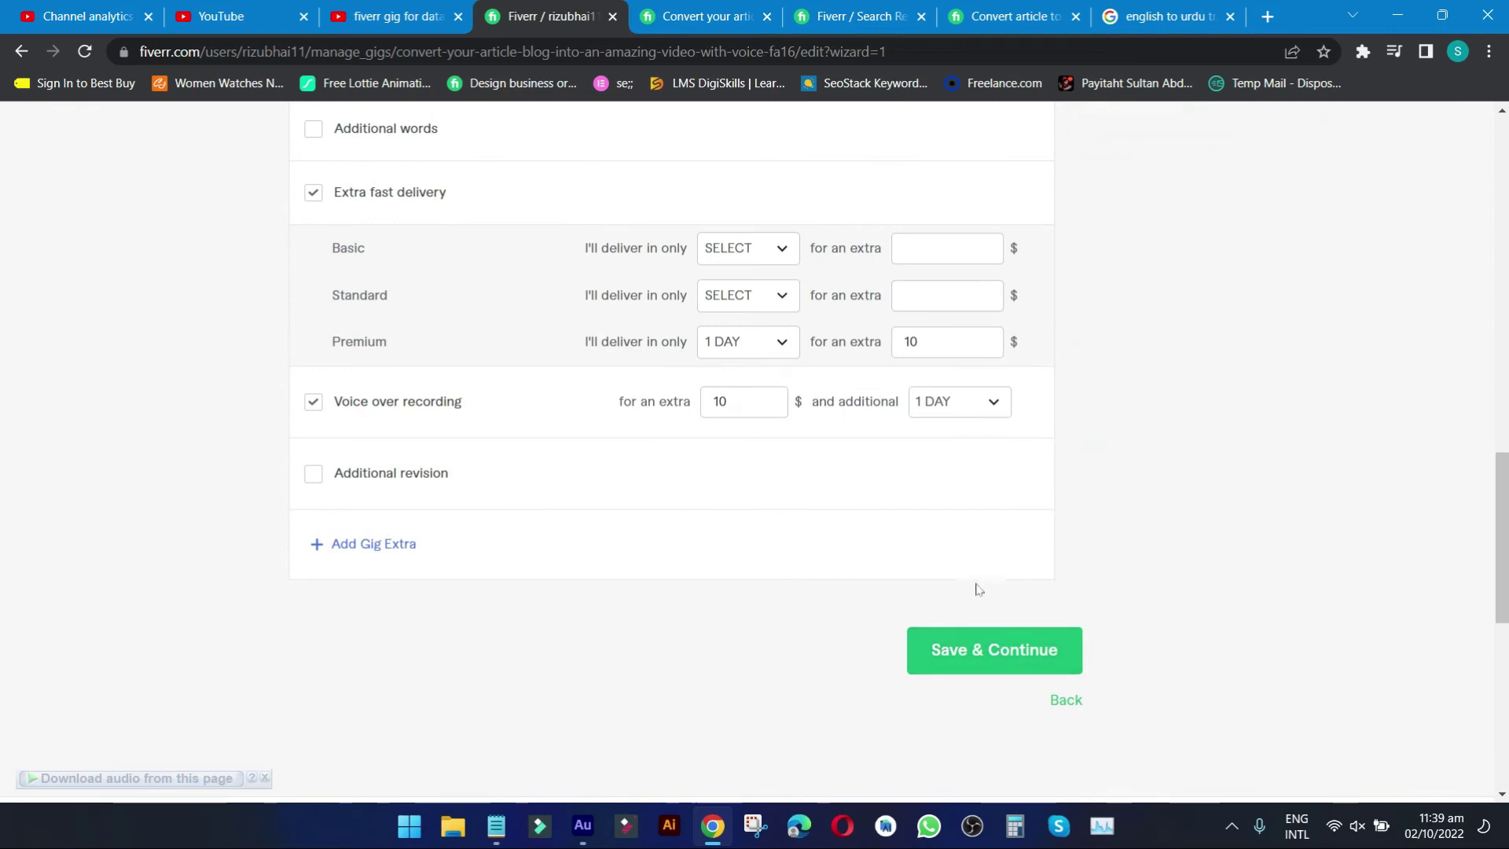
pyautogui.click(980, 667)
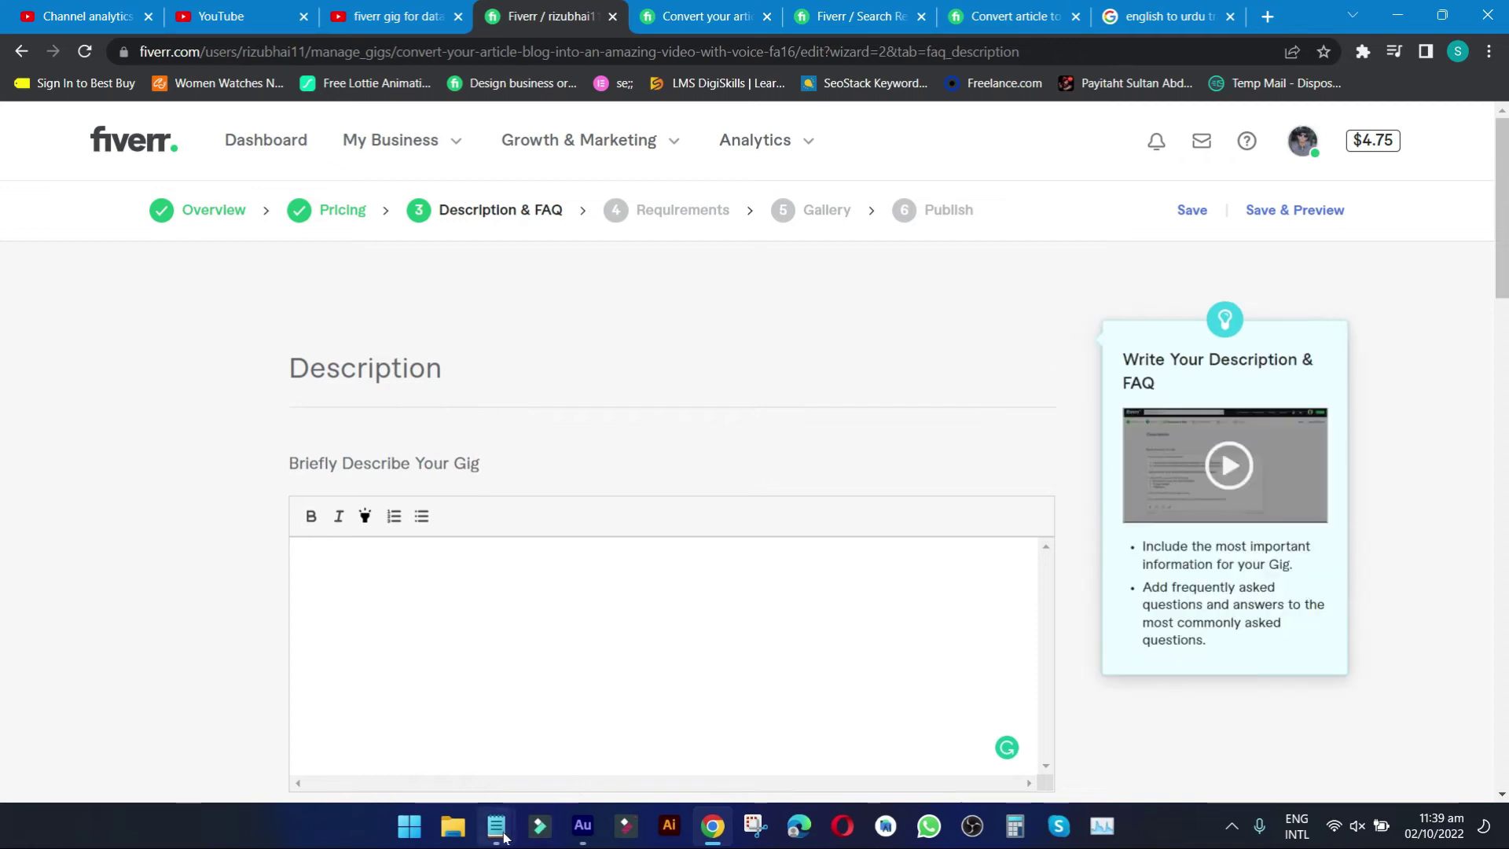
# Copy the whole prepared gig description from the untitled Notepad file and paste it into the gig's description field.
pyautogui.moveTo(496, 825)
pyautogui.click(557, 745)
pyautogui.moveTo(514, 377); pyautogui.dragTo(628, 699)
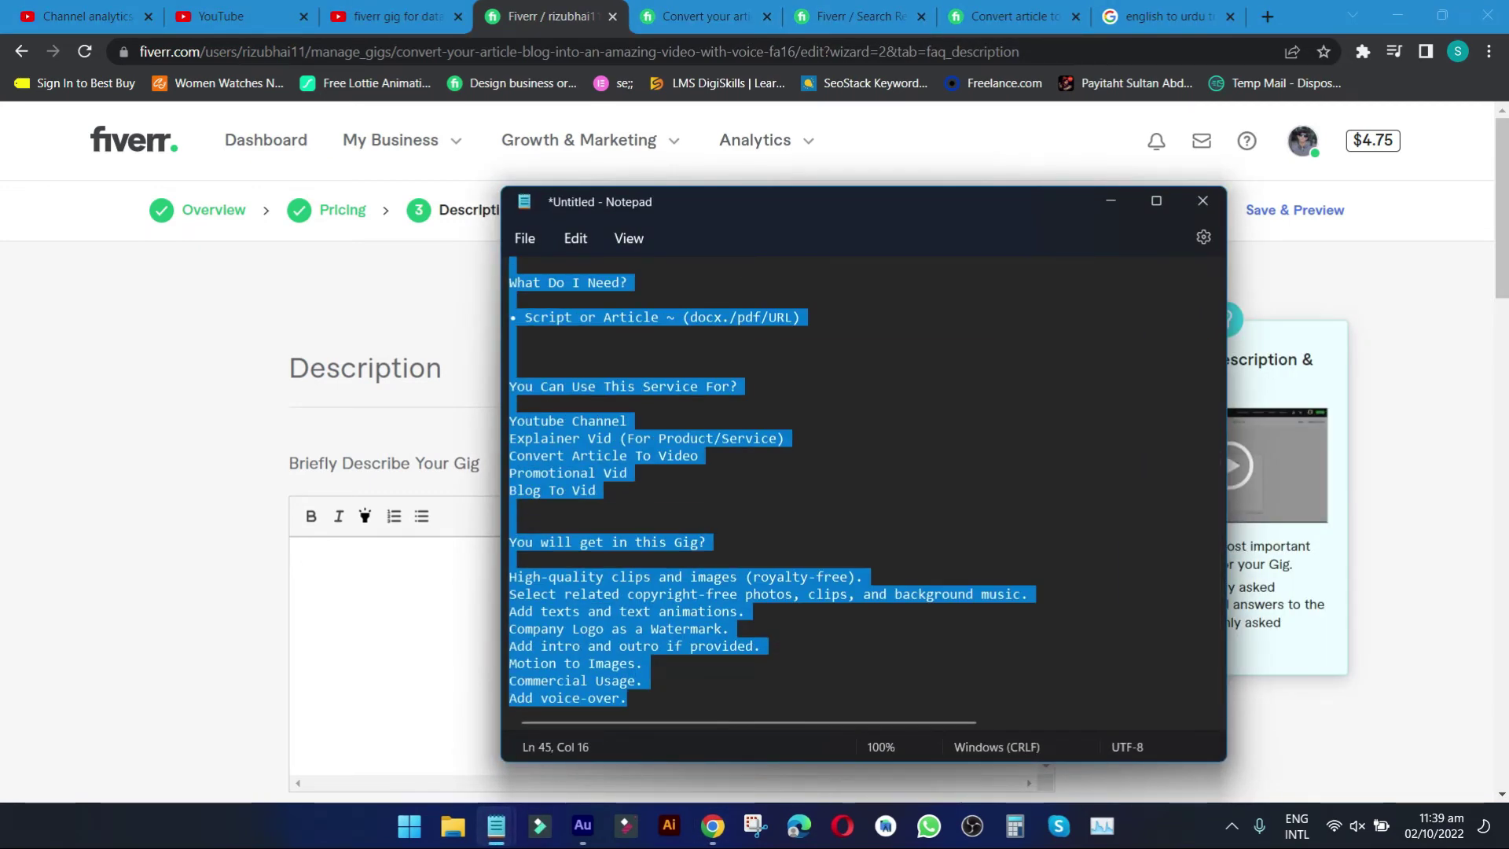
pyautogui.rightClick(629, 614)
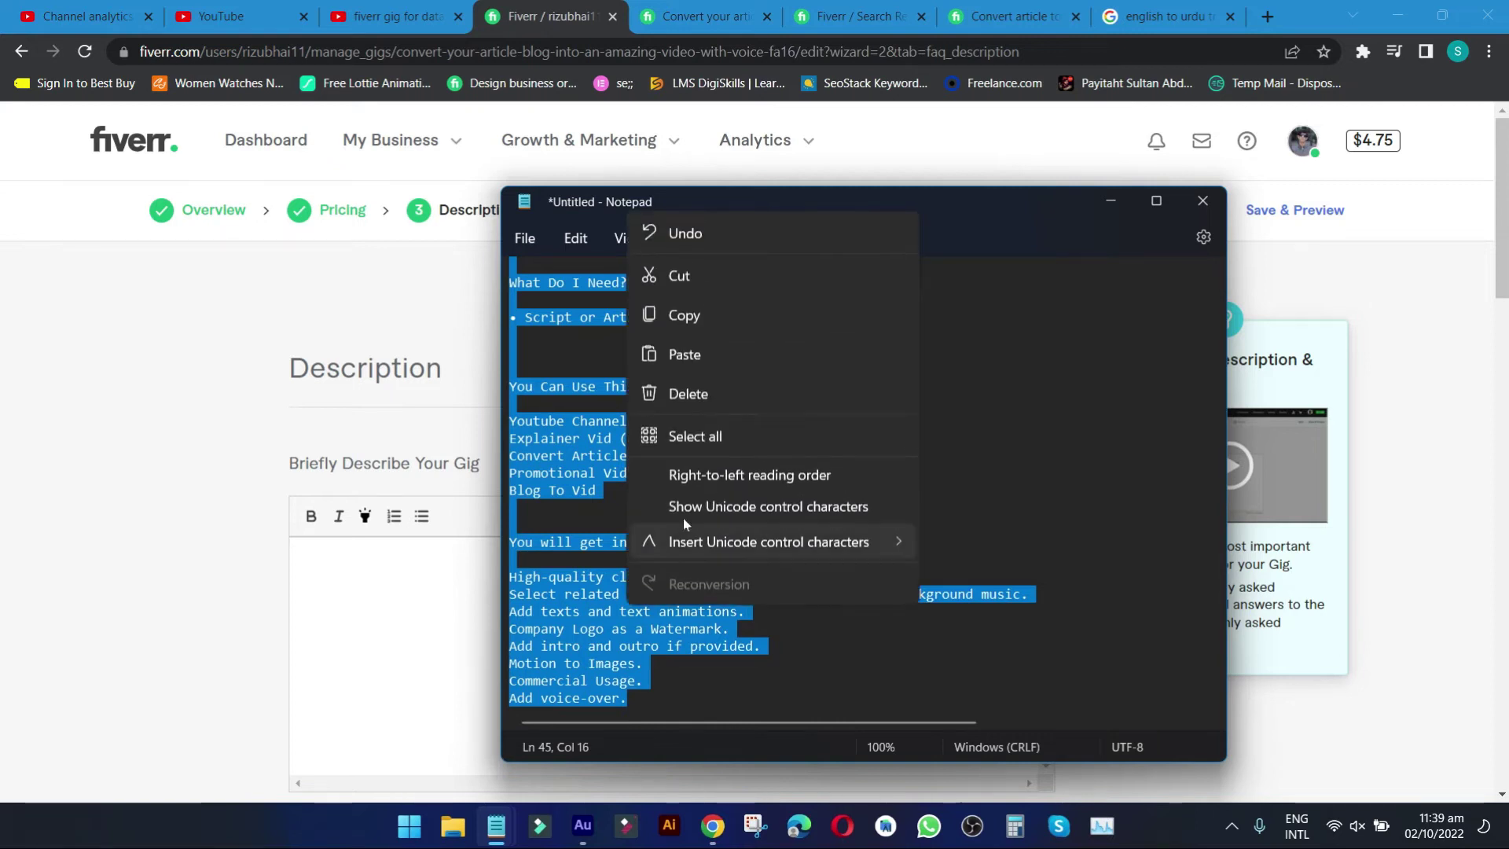
pyautogui.click(688, 313)
pyautogui.click(469, 571)
pyautogui.rightClick(469, 571)
pyautogui.click(503, 392)
# Highlight the description's opening paragraph about converting an article, blog post or PPT slides into video.
pyautogui.scroll(10, 629, 644)
pyautogui.scroll(-1, 652, 460)
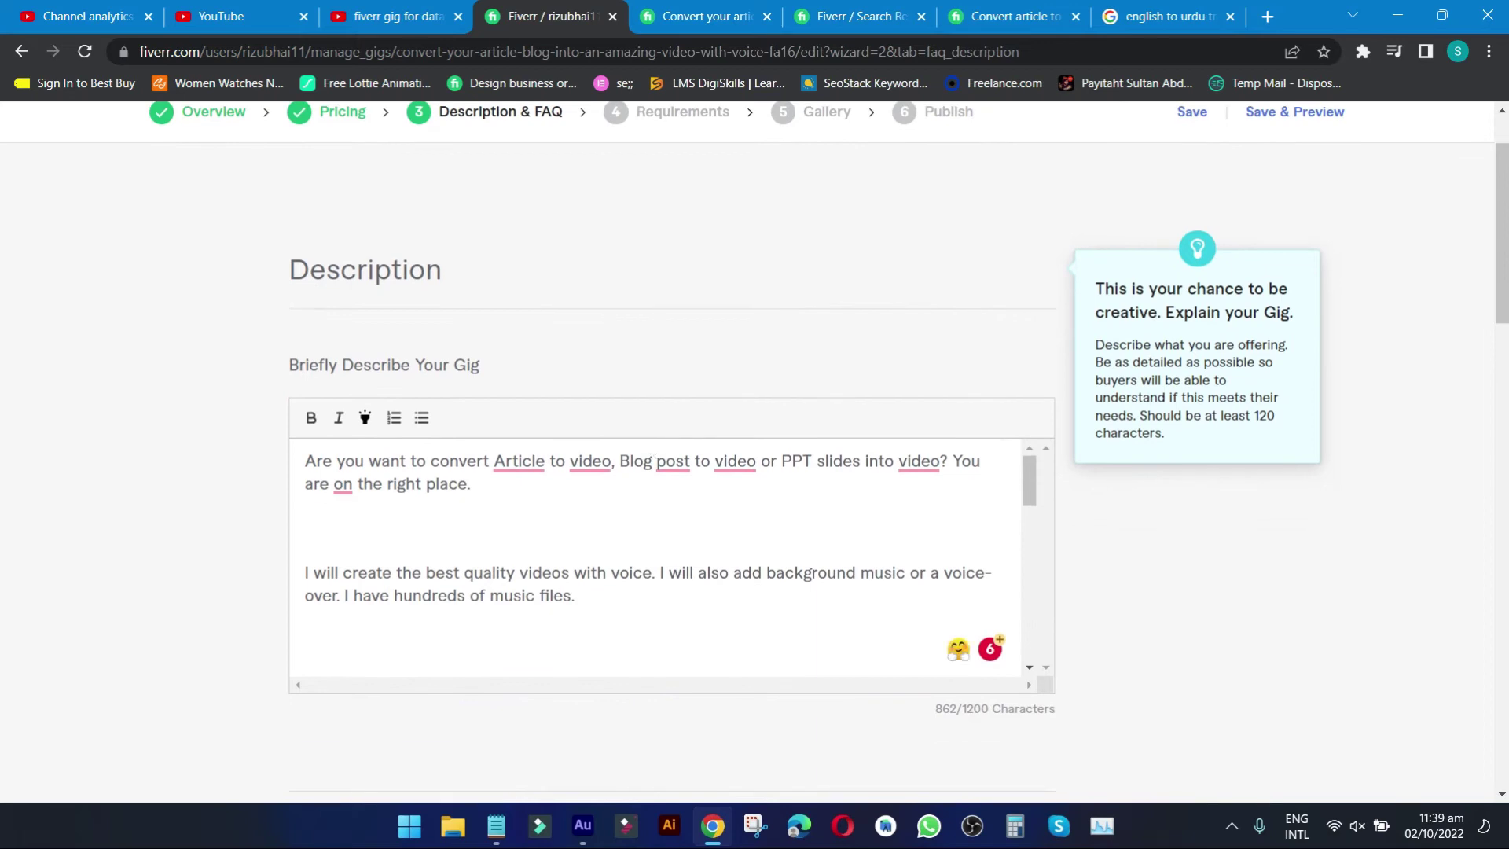
pyautogui.moveTo(518, 464)
pyautogui.click(539, 492)
pyautogui.click(514, 497)
pyautogui.tripleClick(519, 483)
pyautogui.click(365, 418)
# Make the "You will get in this Gig?" heading and the "Add voice-over." line of the description bold.
pyautogui.scroll(-1, 914, 526)
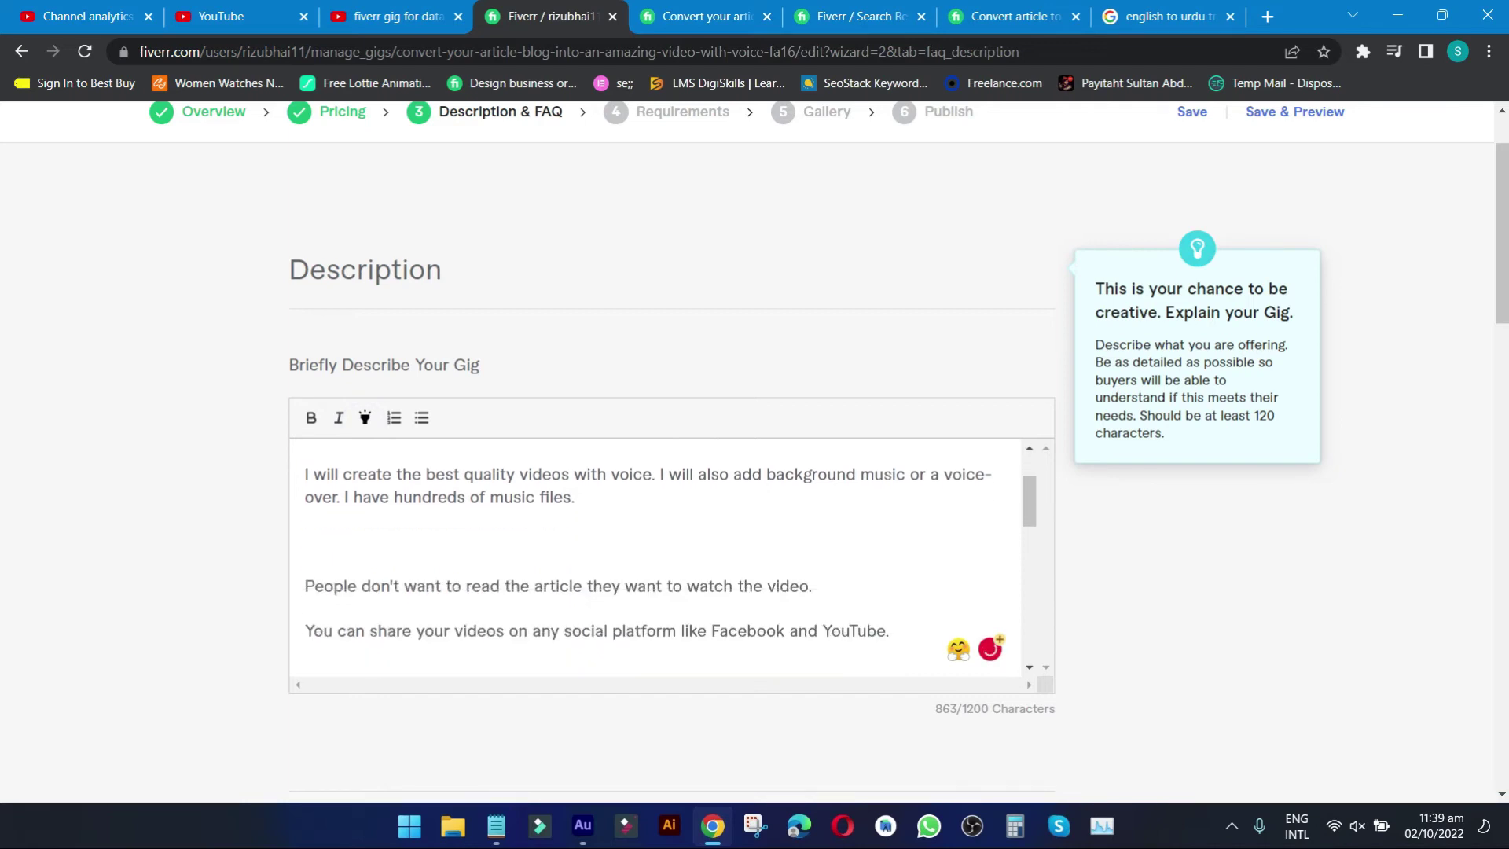
pyautogui.scroll(-1, 914, 423)
pyautogui.scroll(-1, 914, 423)
pyautogui.scroll(-3, 914, 423)
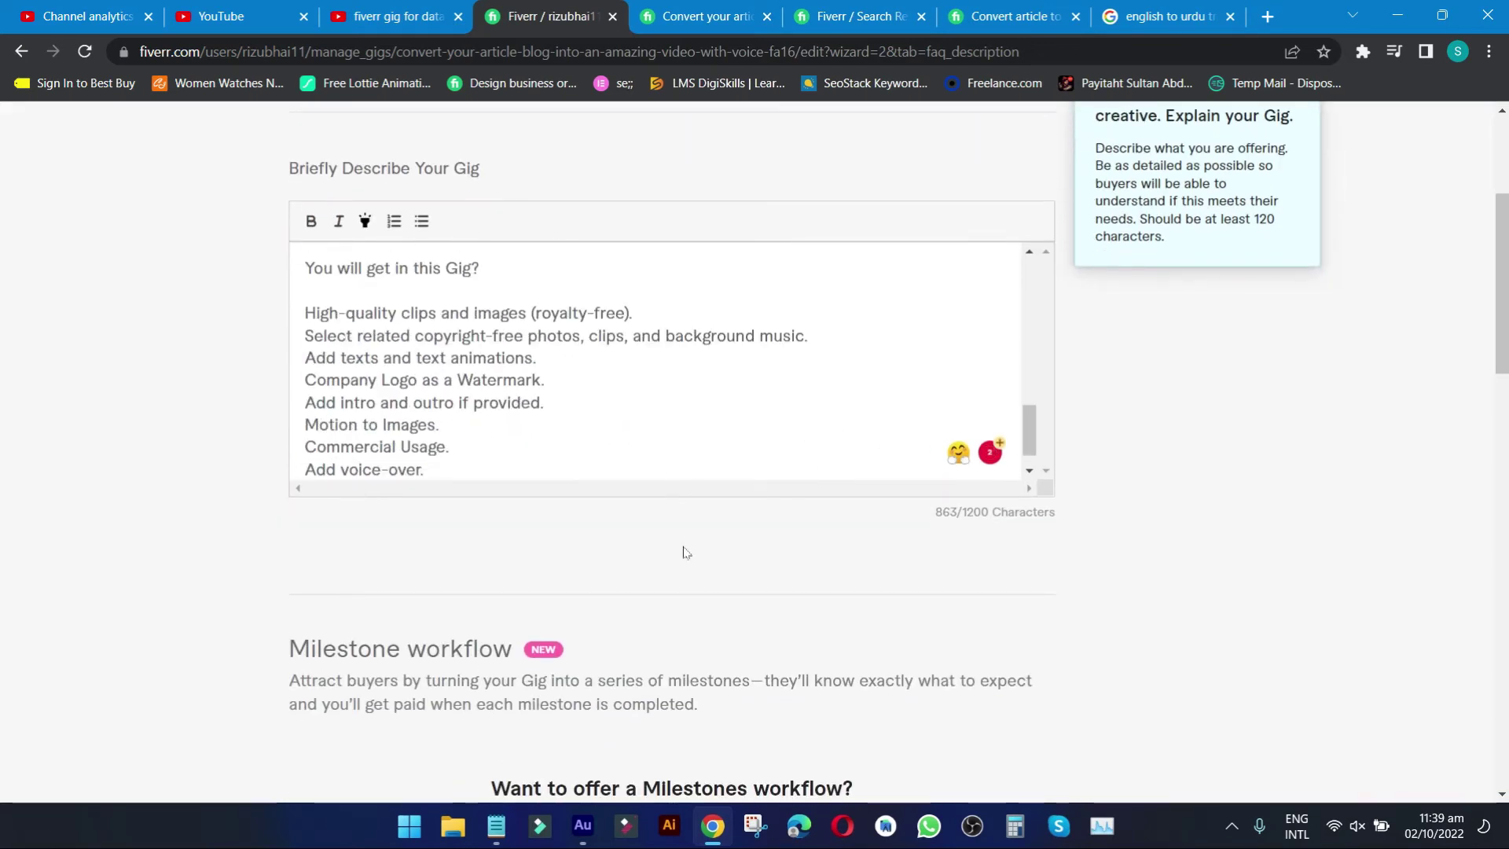
pyautogui.scroll(1, 684, 553)
pyautogui.scroll(3, 683, 552)
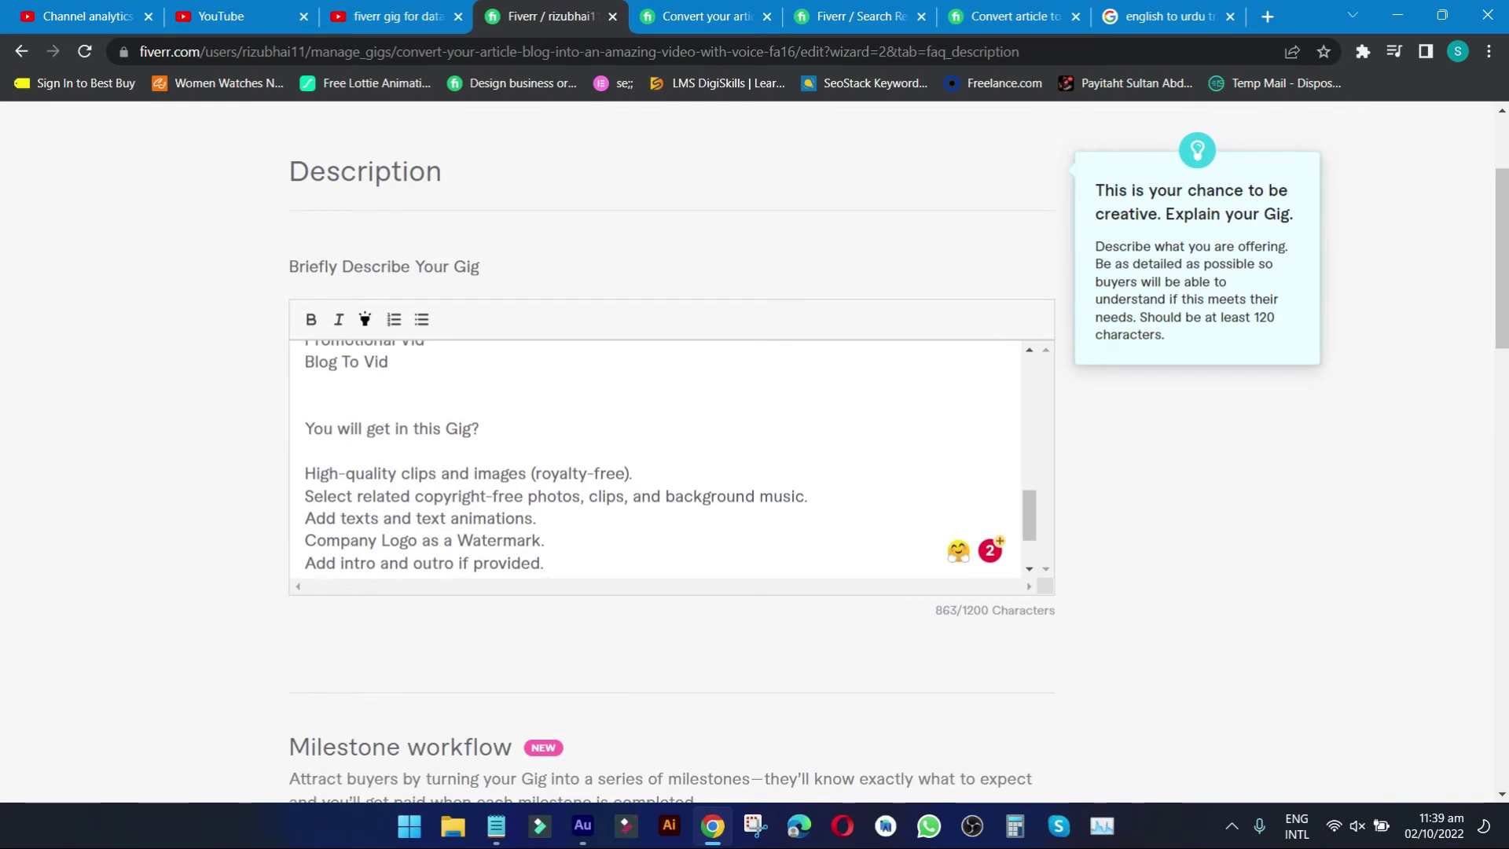
pyautogui.moveTo(479, 428); pyautogui.dragTo(304, 428)
pyautogui.click(311, 320)
pyautogui.scroll(-2, 380, 472)
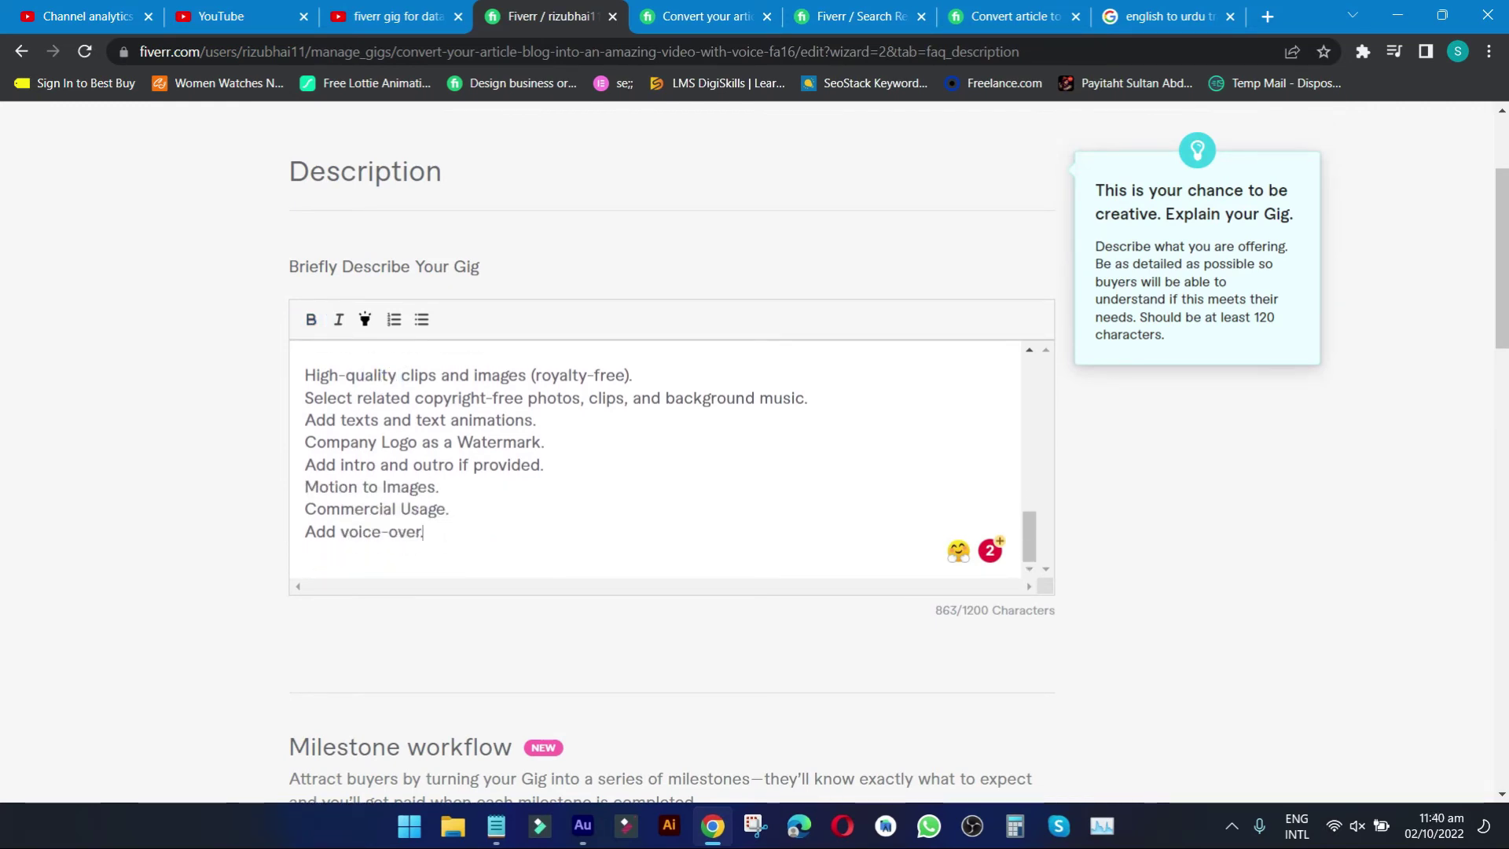
pyautogui.tripleClick(437, 532)
pyautogui.click(311, 320)
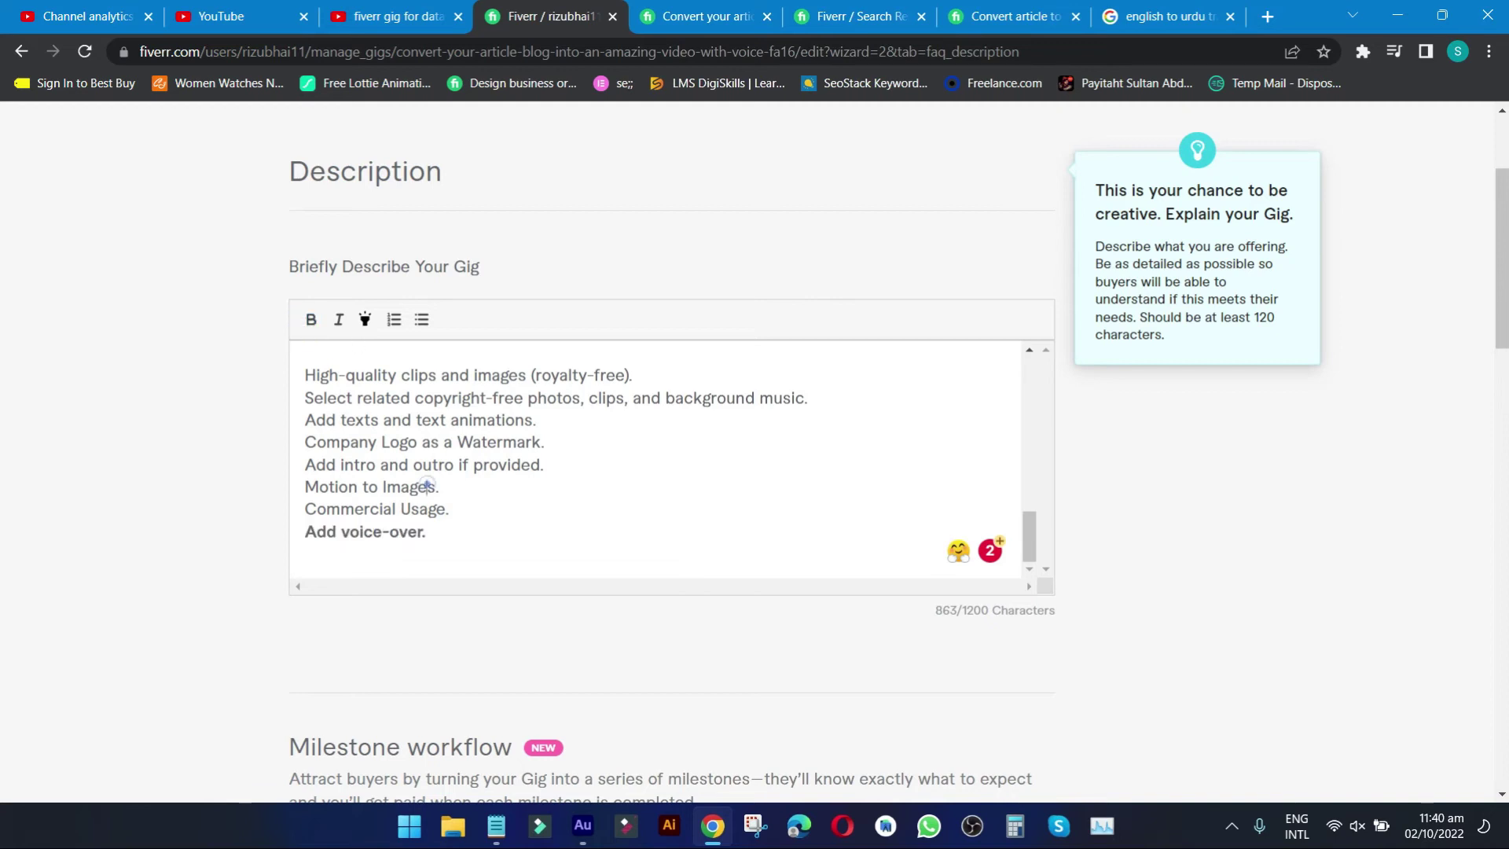
# Bold the "You Can Use This Service For?" heading, and bold and highlight the "What Do I Need?" heading.
pyautogui.scroll(5, 659, 463)
pyautogui.moveTo(543, 523); pyautogui.dragTo(314, 523)
pyautogui.click(311, 319)
pyautogui.moveTo(434, 388); pyautogui.dragTo(304, 389)
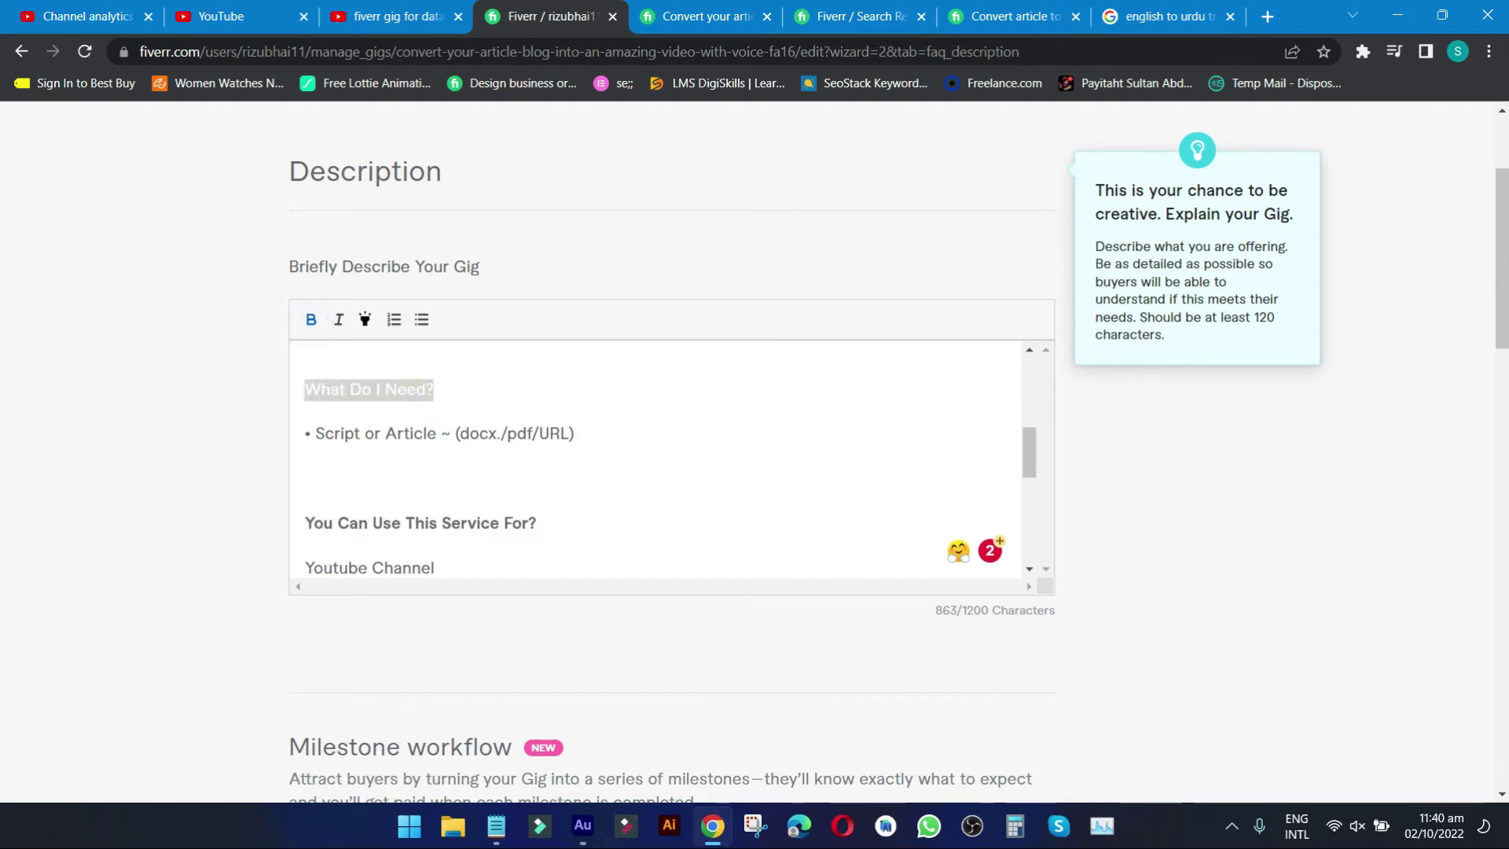
pyautogui.click(311, 320)
pyautogui.click(411, 416)
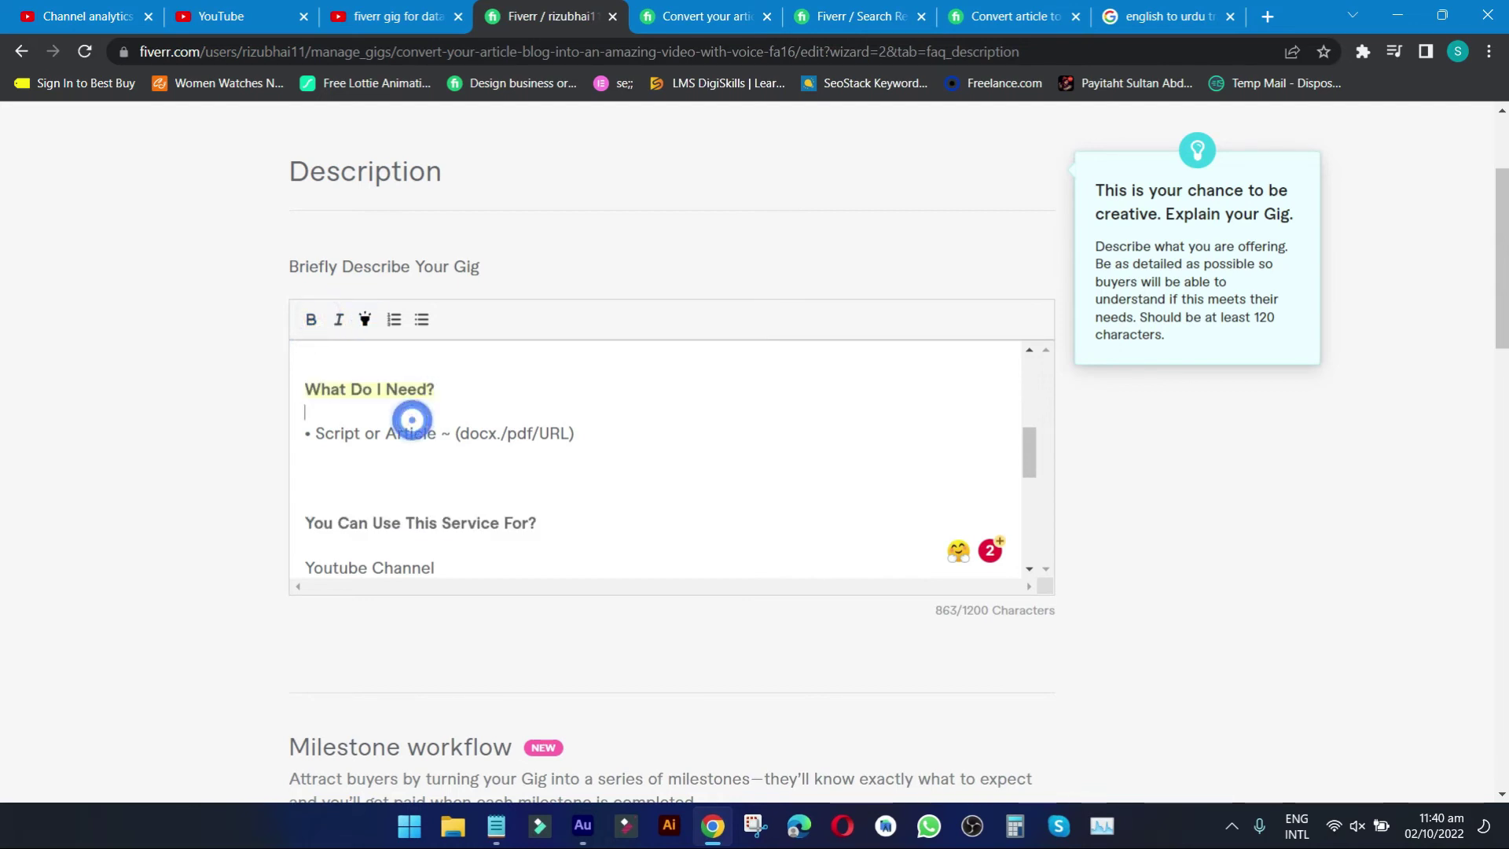
pyautogui.scroll(-10, 411, 417)
pyautogui.scroll(10, 655, 460)
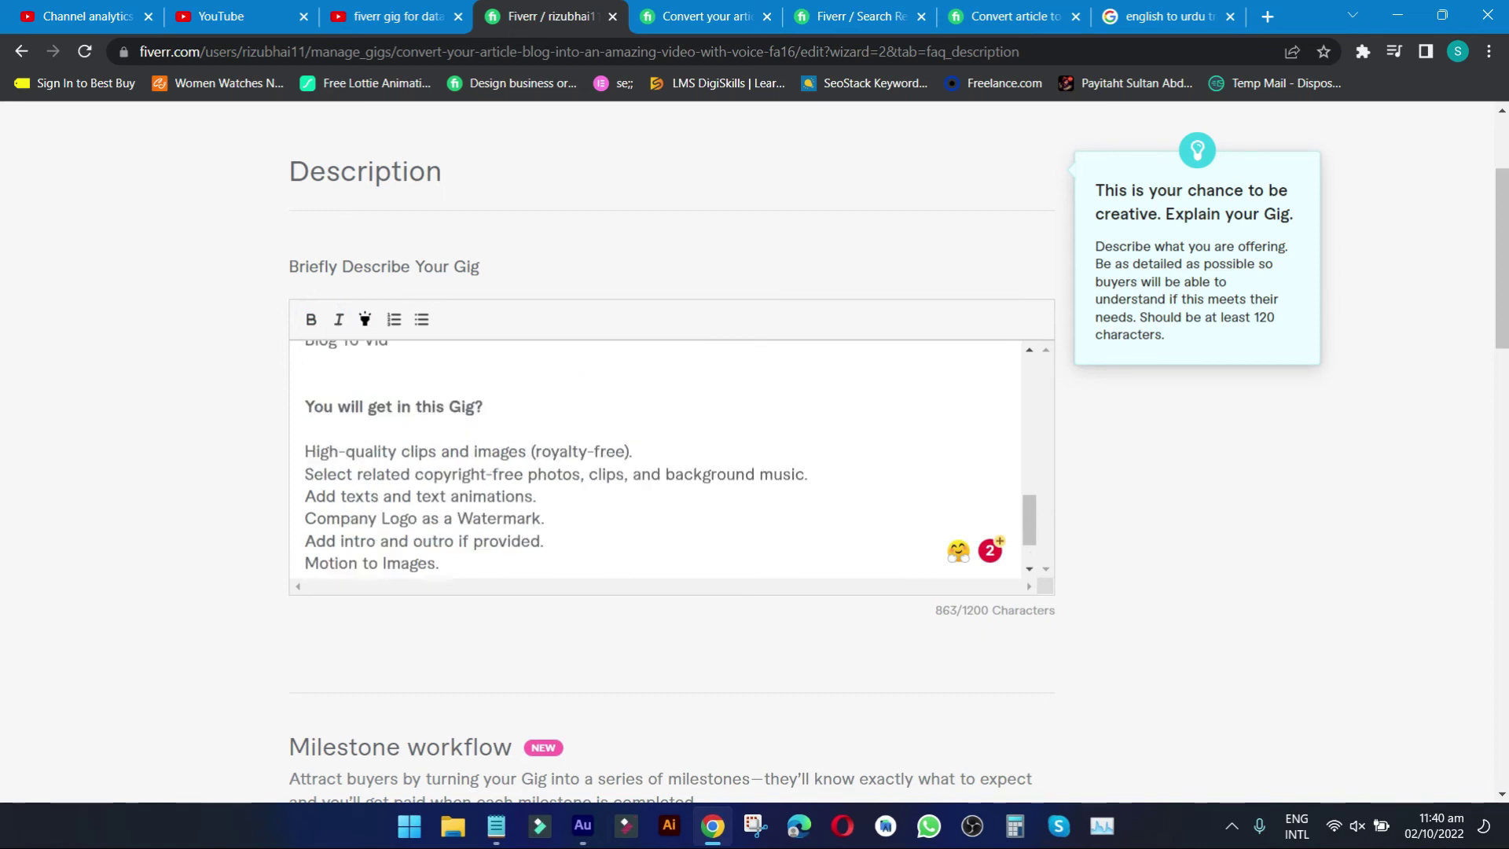
pyautogui.scroll(-10, 656, 459)
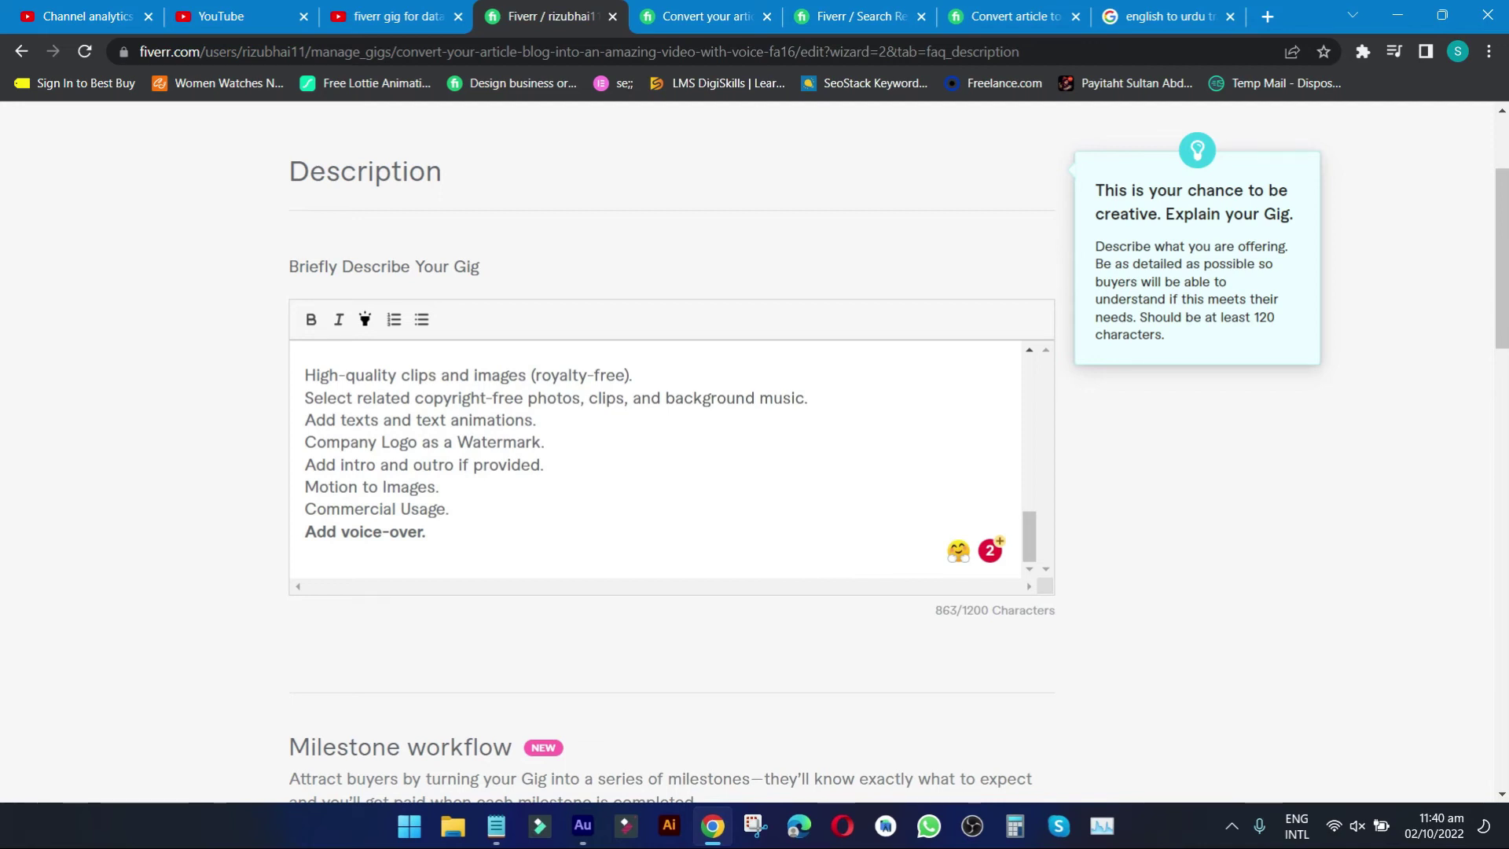
pyautogui.scroll(-6, 700, 512)
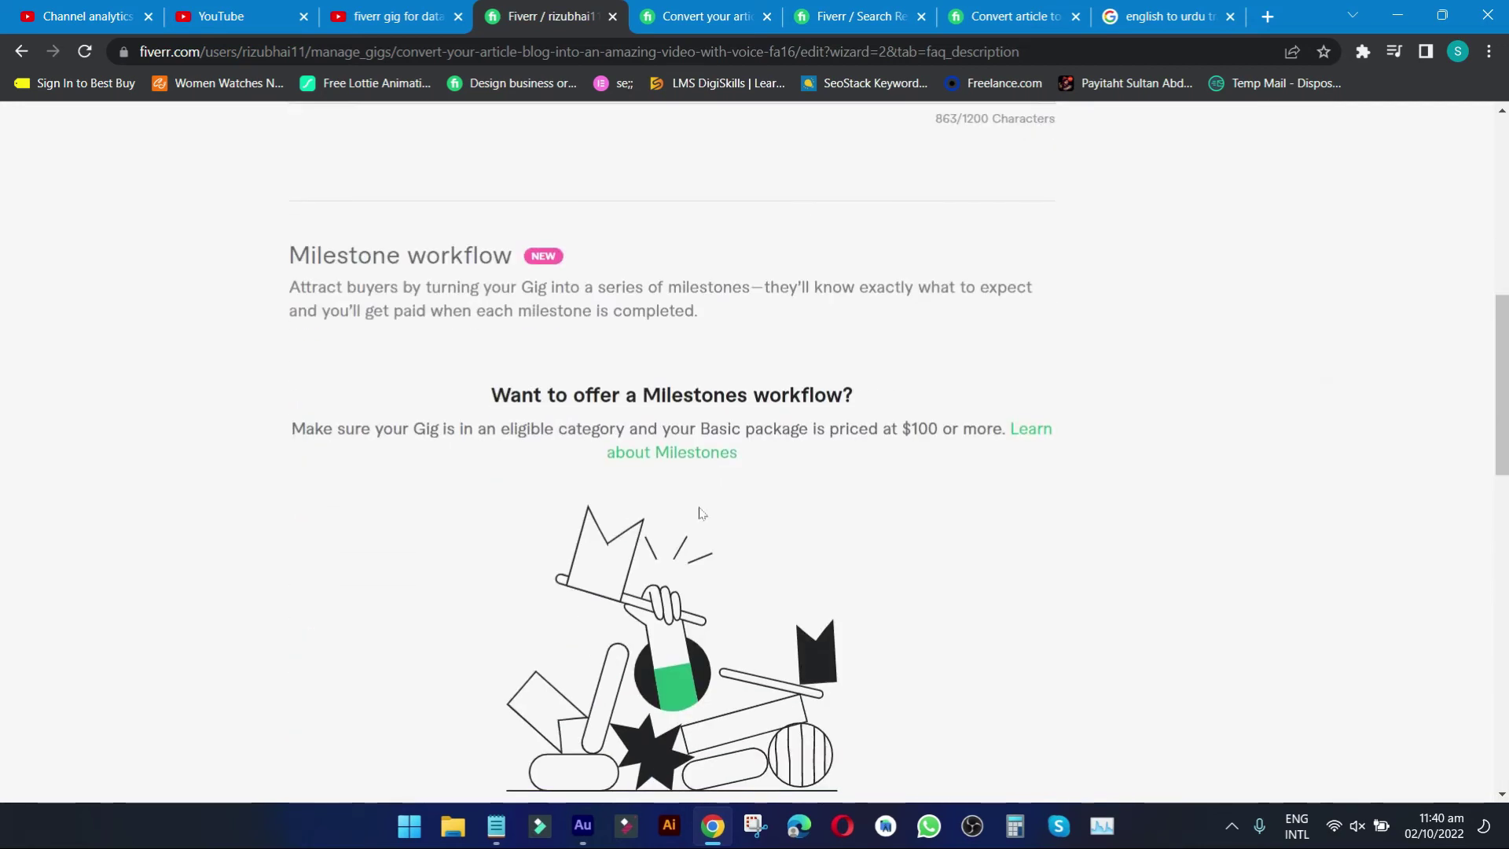
pyautogui.scroll(-7, 702, 513)
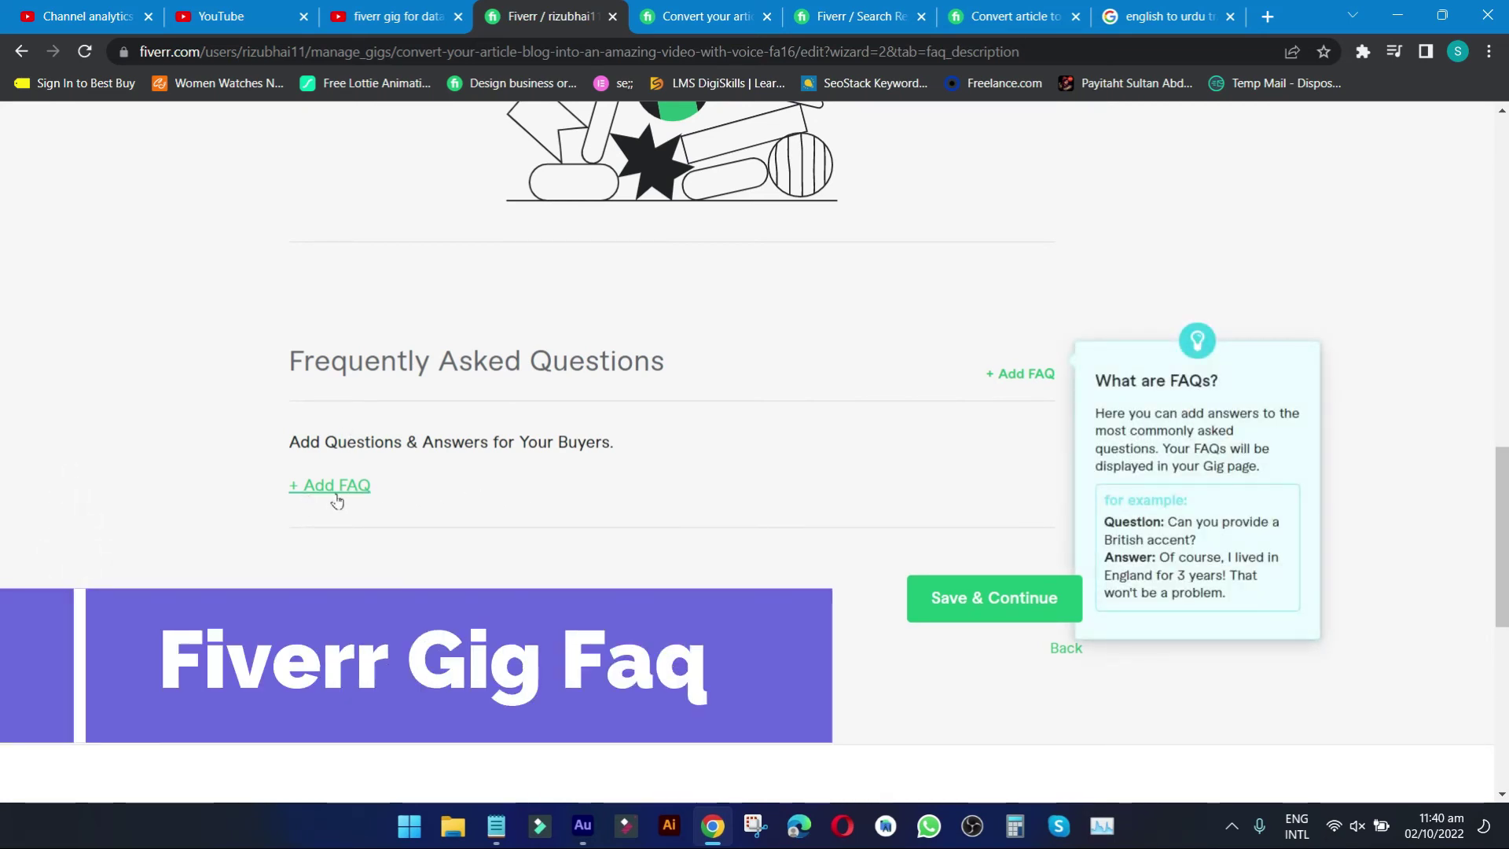
pyautogui.click(1015, 374)
pyautogui.click(507, 406)
pyautogui.click(524, 486)
pyautogui.click(302, 405)
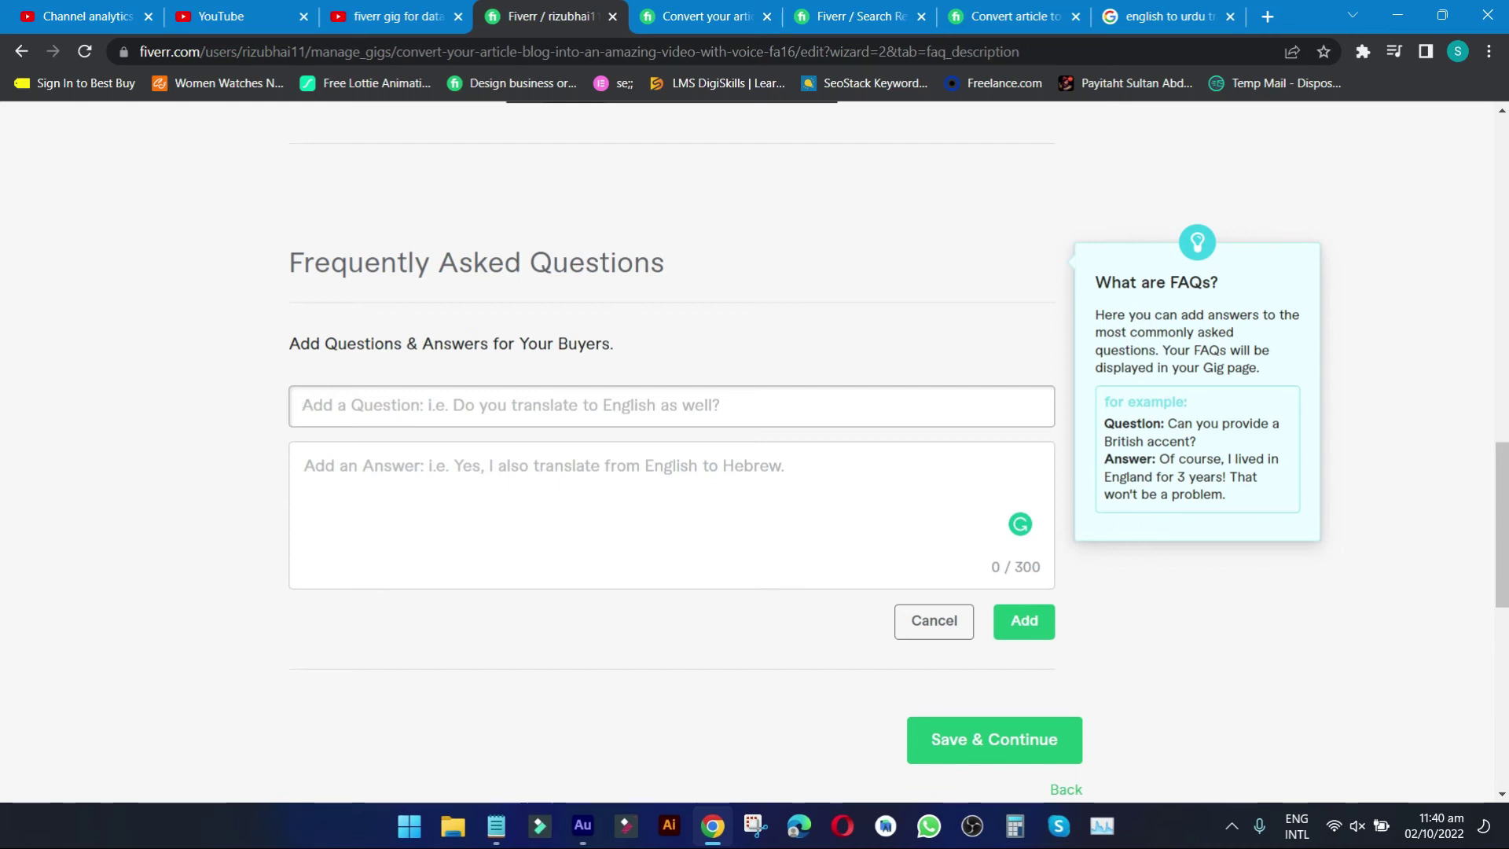
pyautogui.rightClick(429, 410)
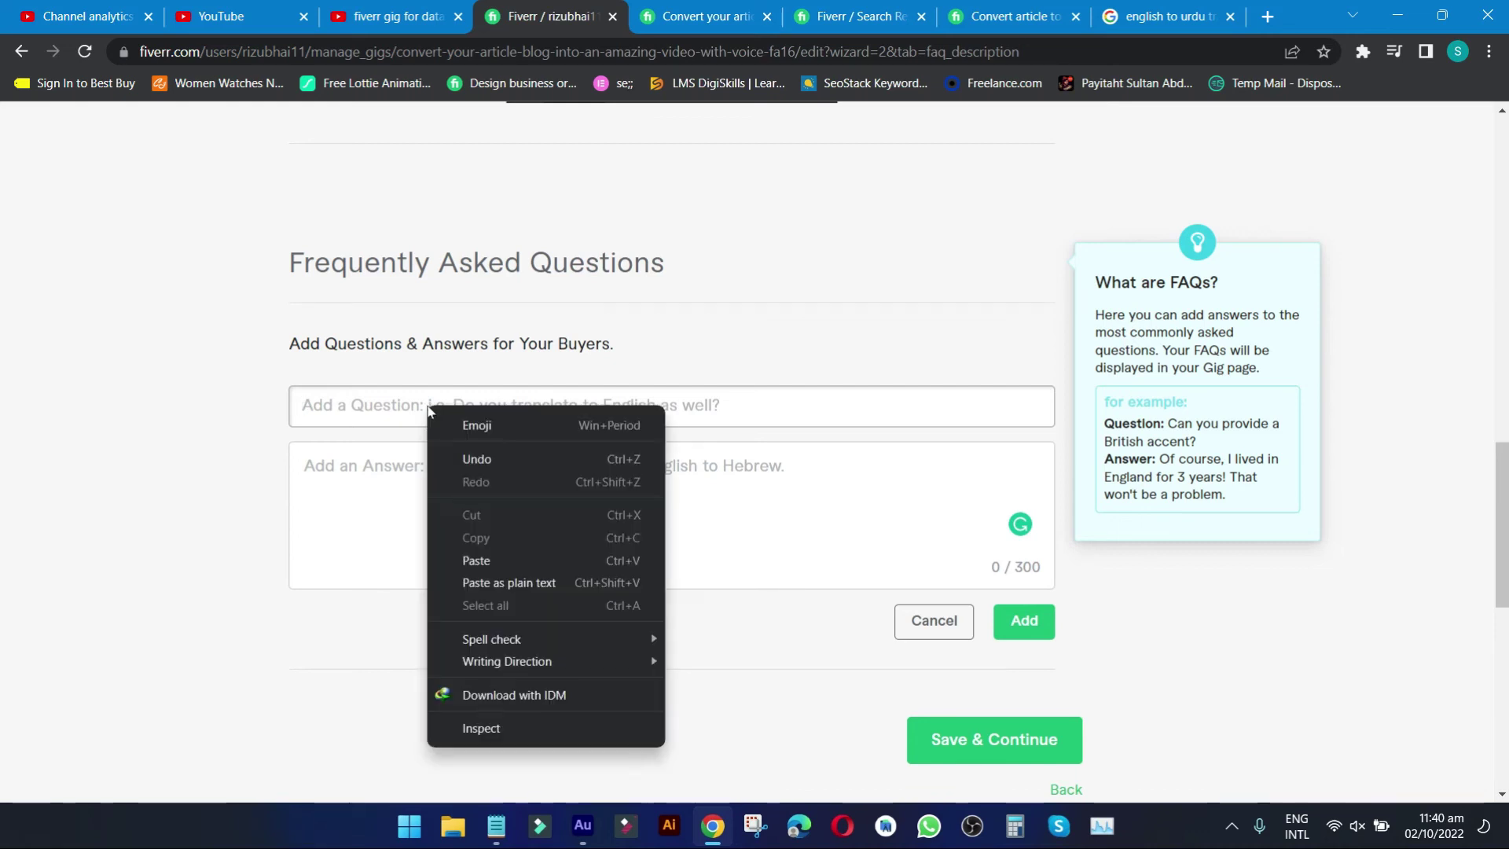
pyautogui.rightClick(370, 397)
pyautogui.click(364, 397)
pyautogui.click(381, 499)
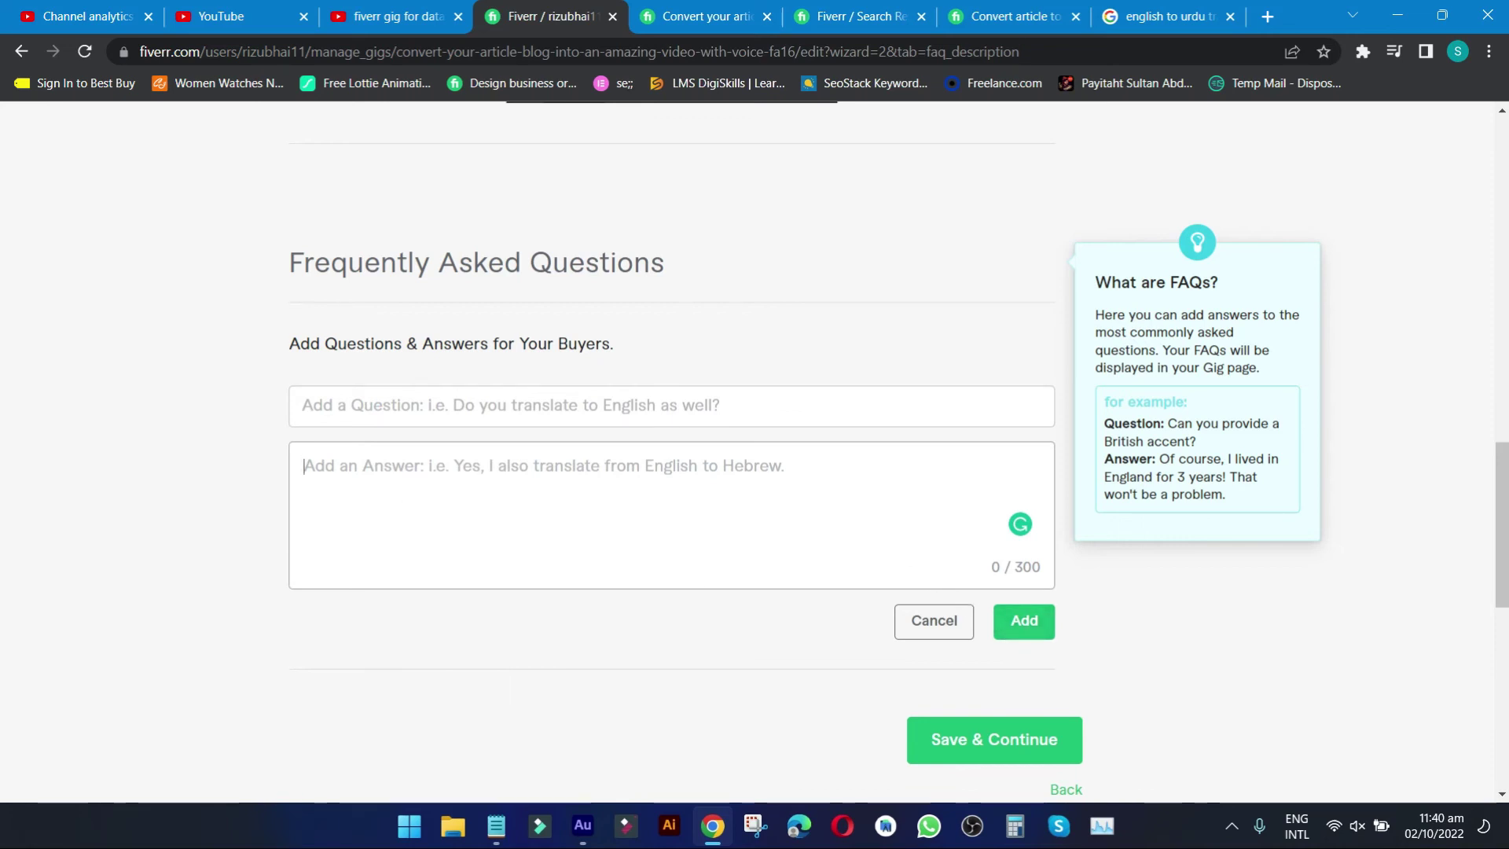
pyautogui.click(406, 410)
pyautogui.click(433, 483)
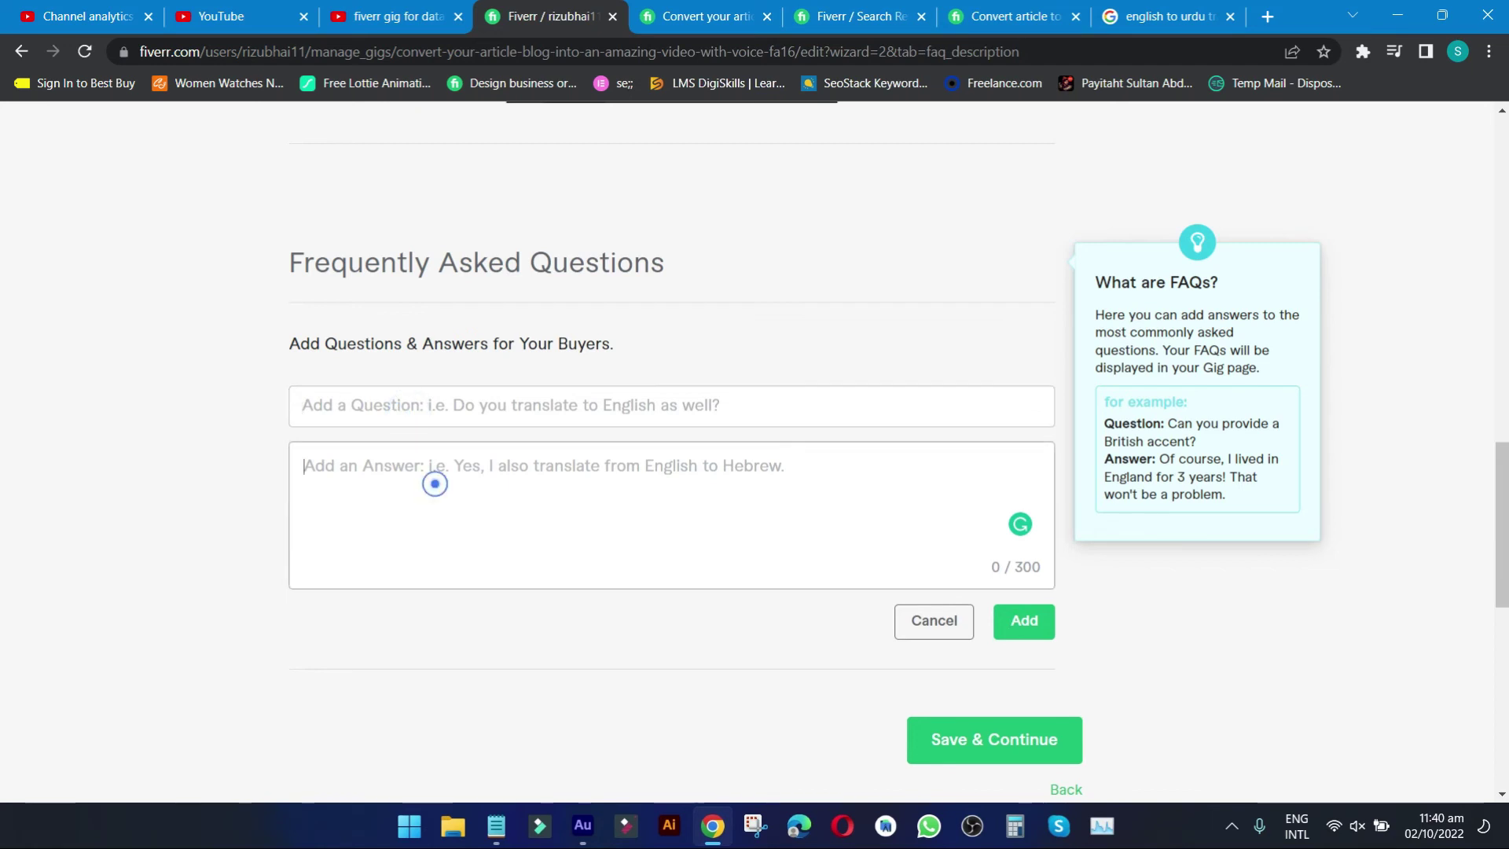
pyautogui.click(933, 624)
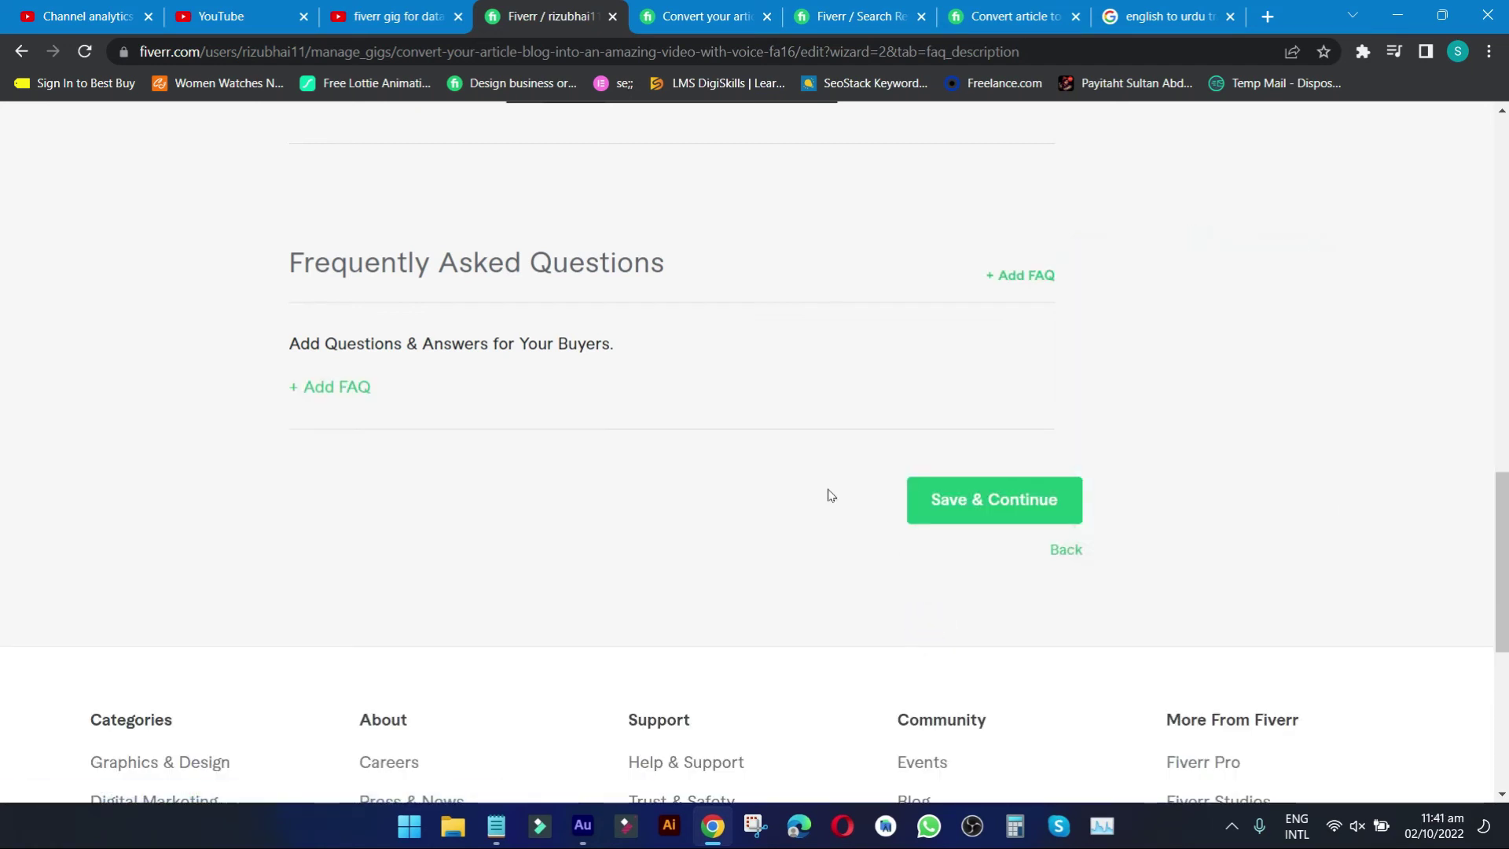
# Save the description without any FAQ and continue to the Requirements stage.
pyautogui.click(982, 492)
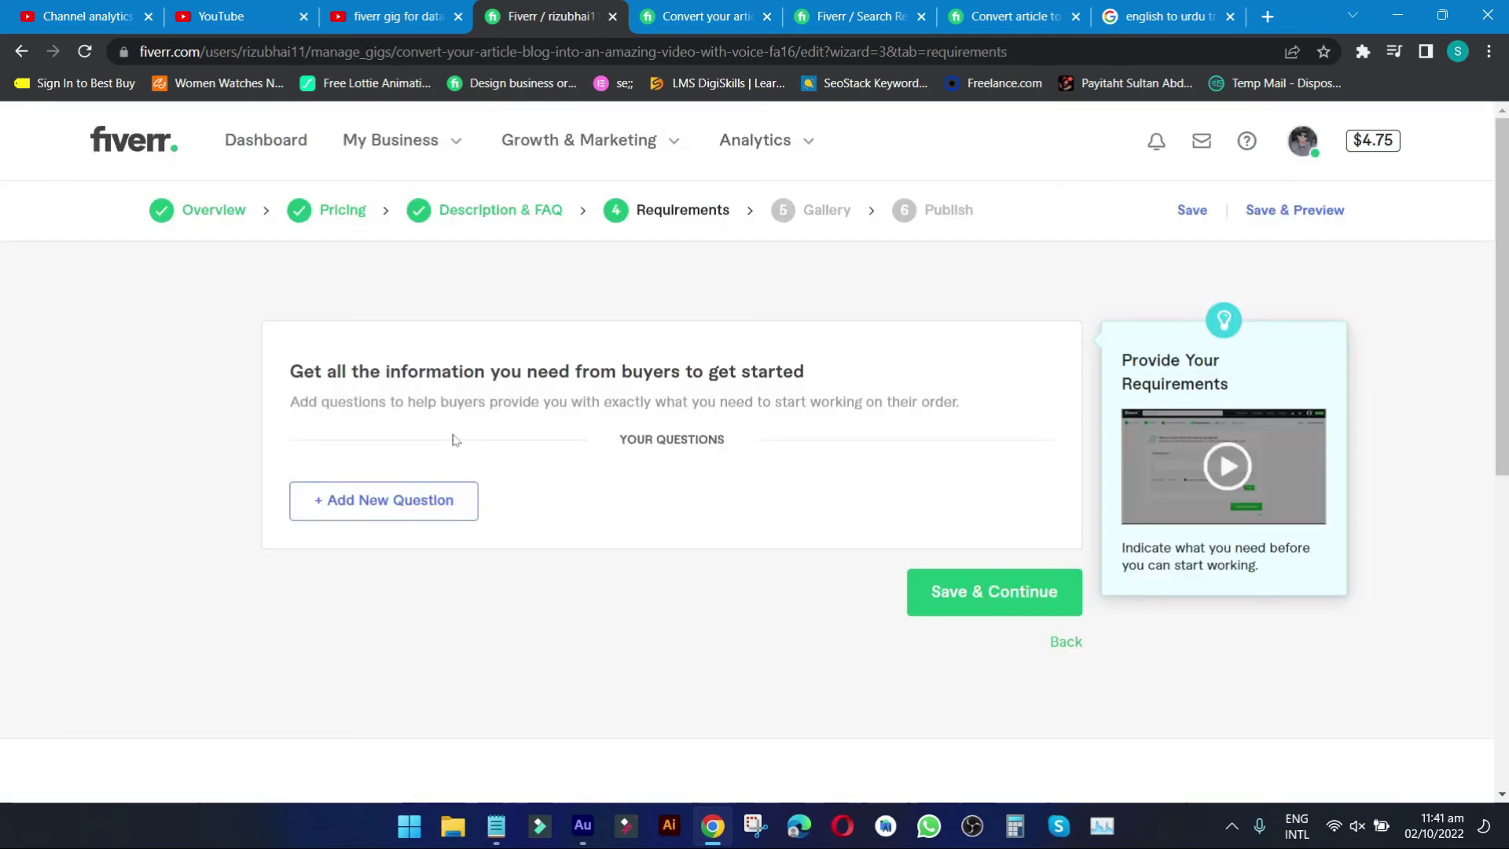
pyautogui.click(318, 514)
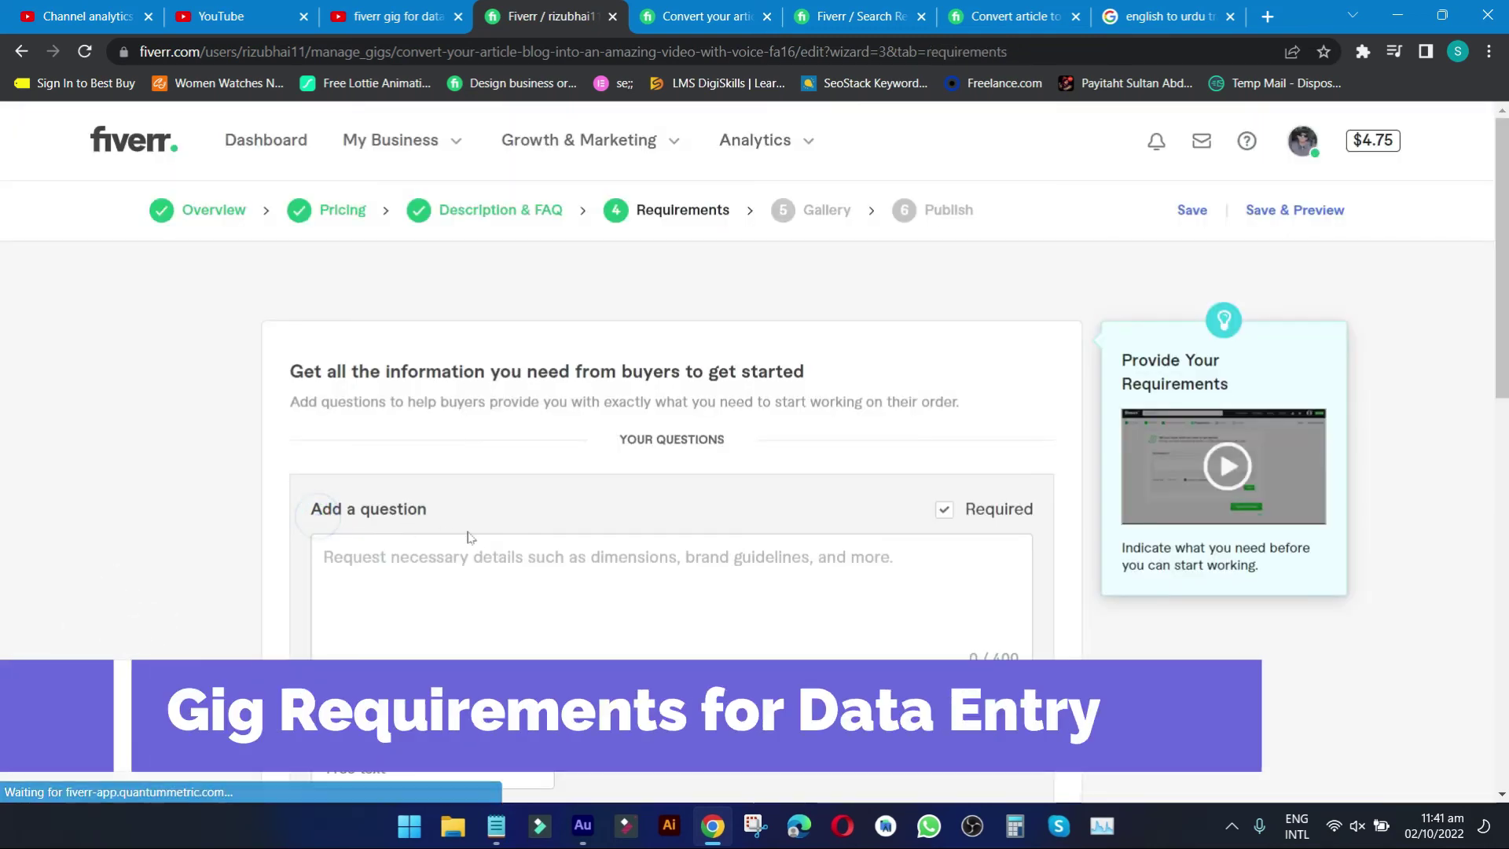
pyautogui.scroll(-2, 472, 535)
pyautogui.scroll(2, 684, 296)
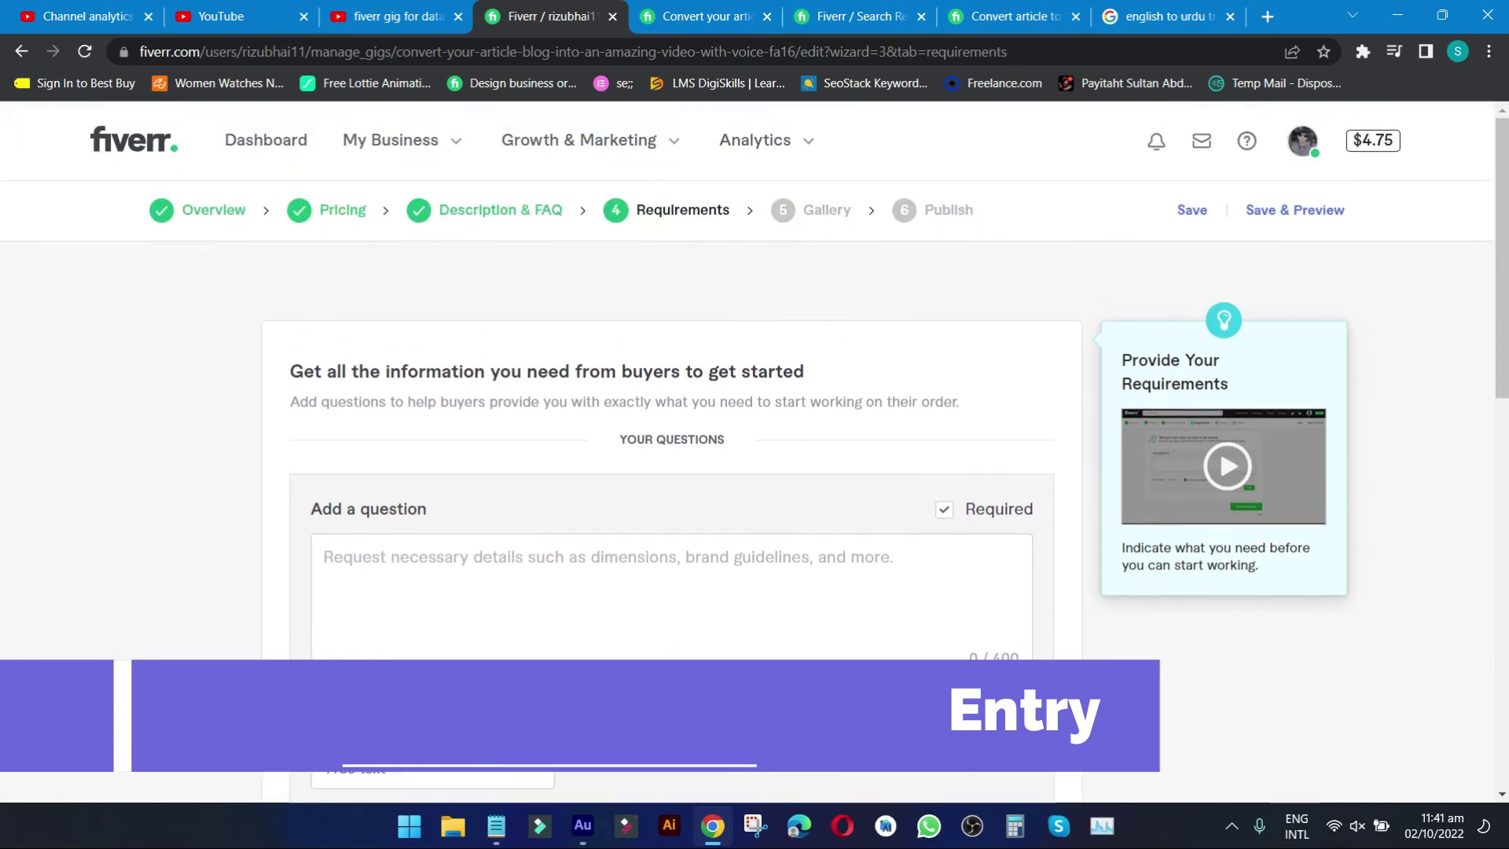
pyautogui.scroll(-2, 683, 296)
pyautogui.click(670, 445)
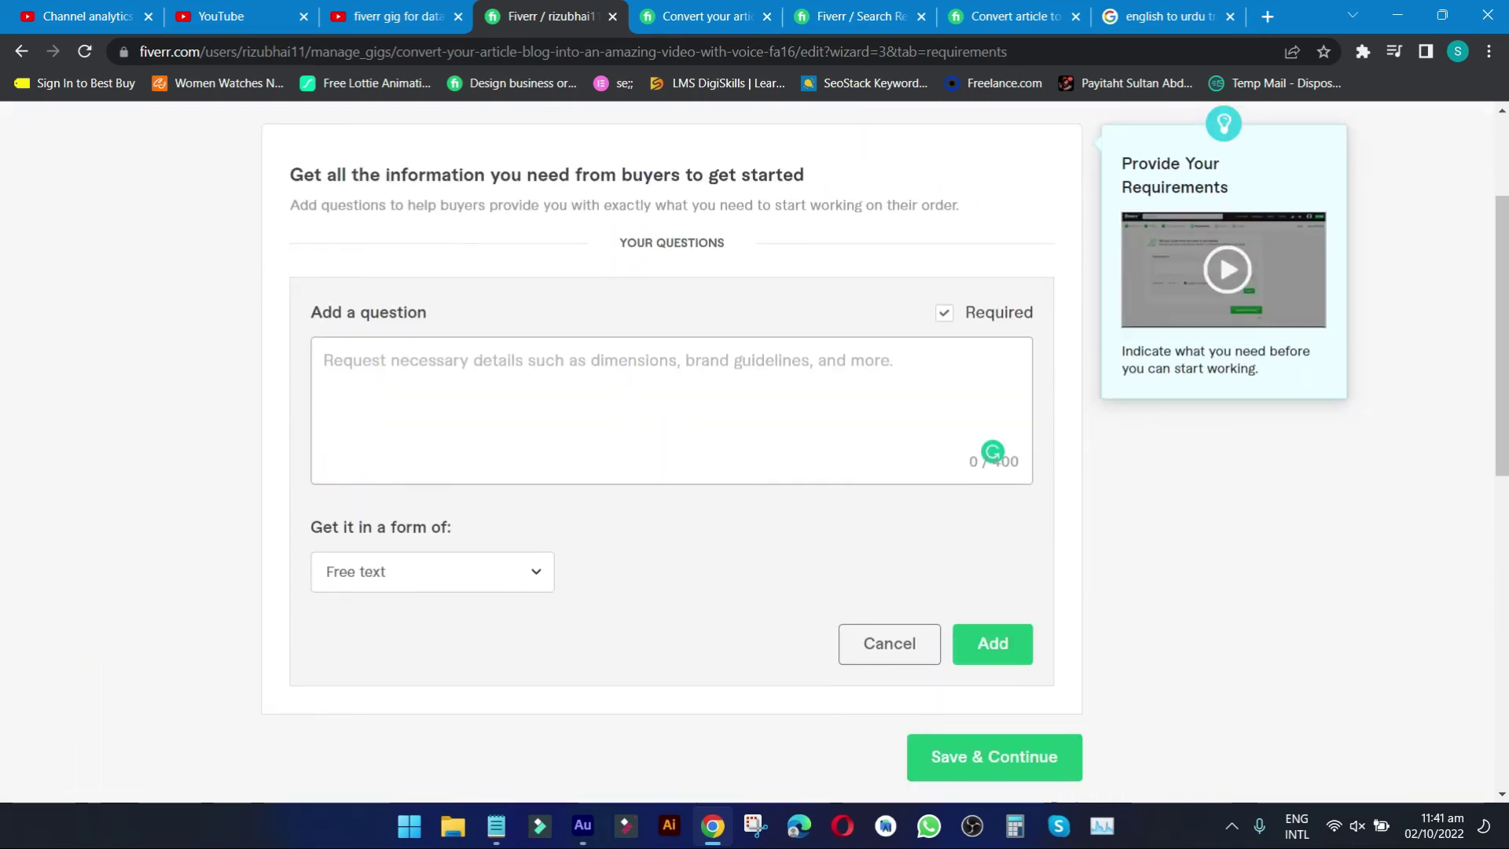
pyautogui.rightClick(610, 405)
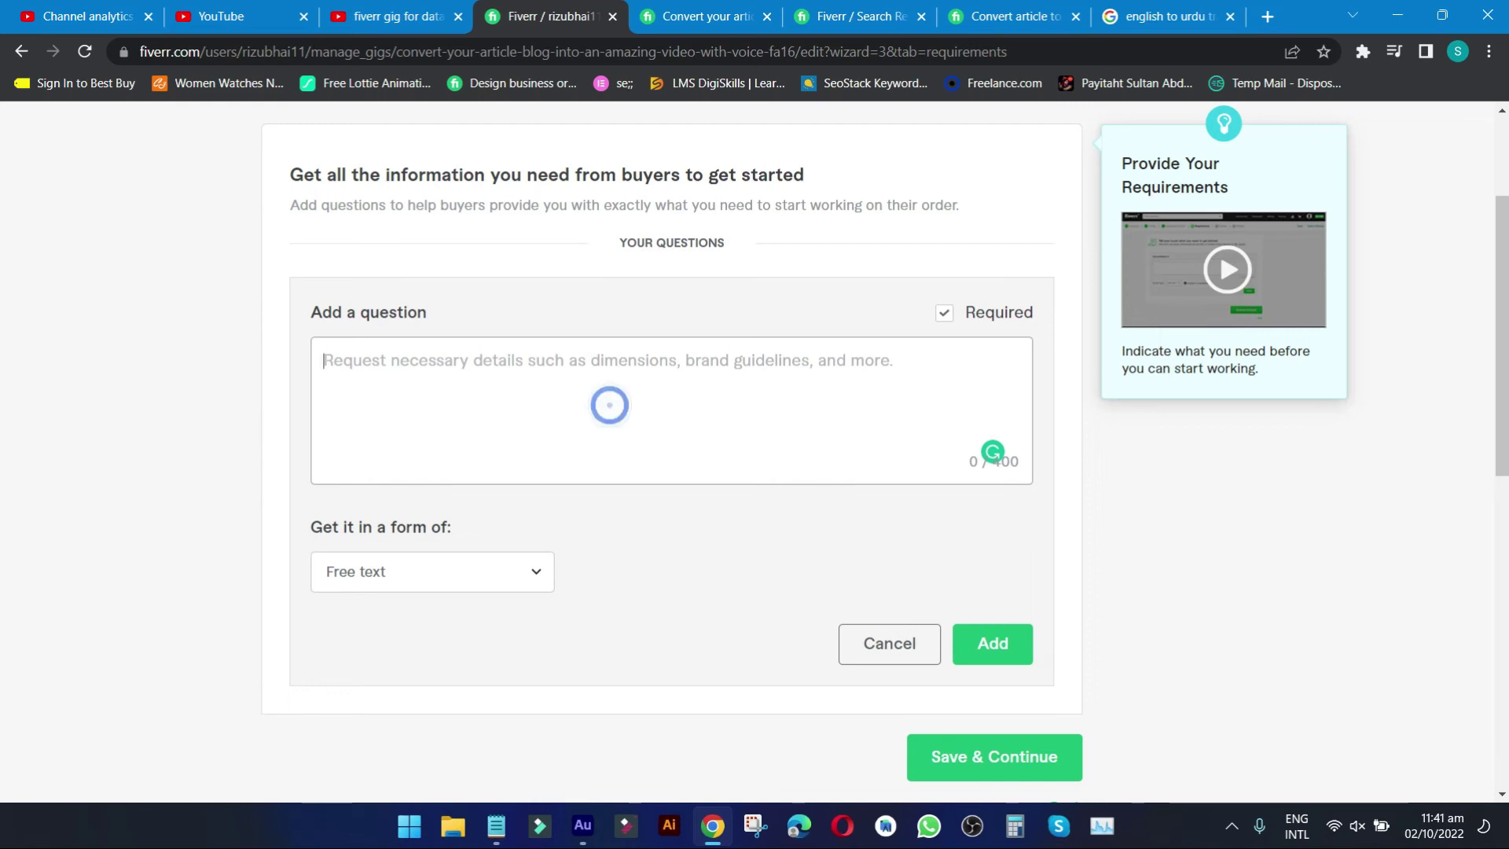
pyautogui.click(446, 418)
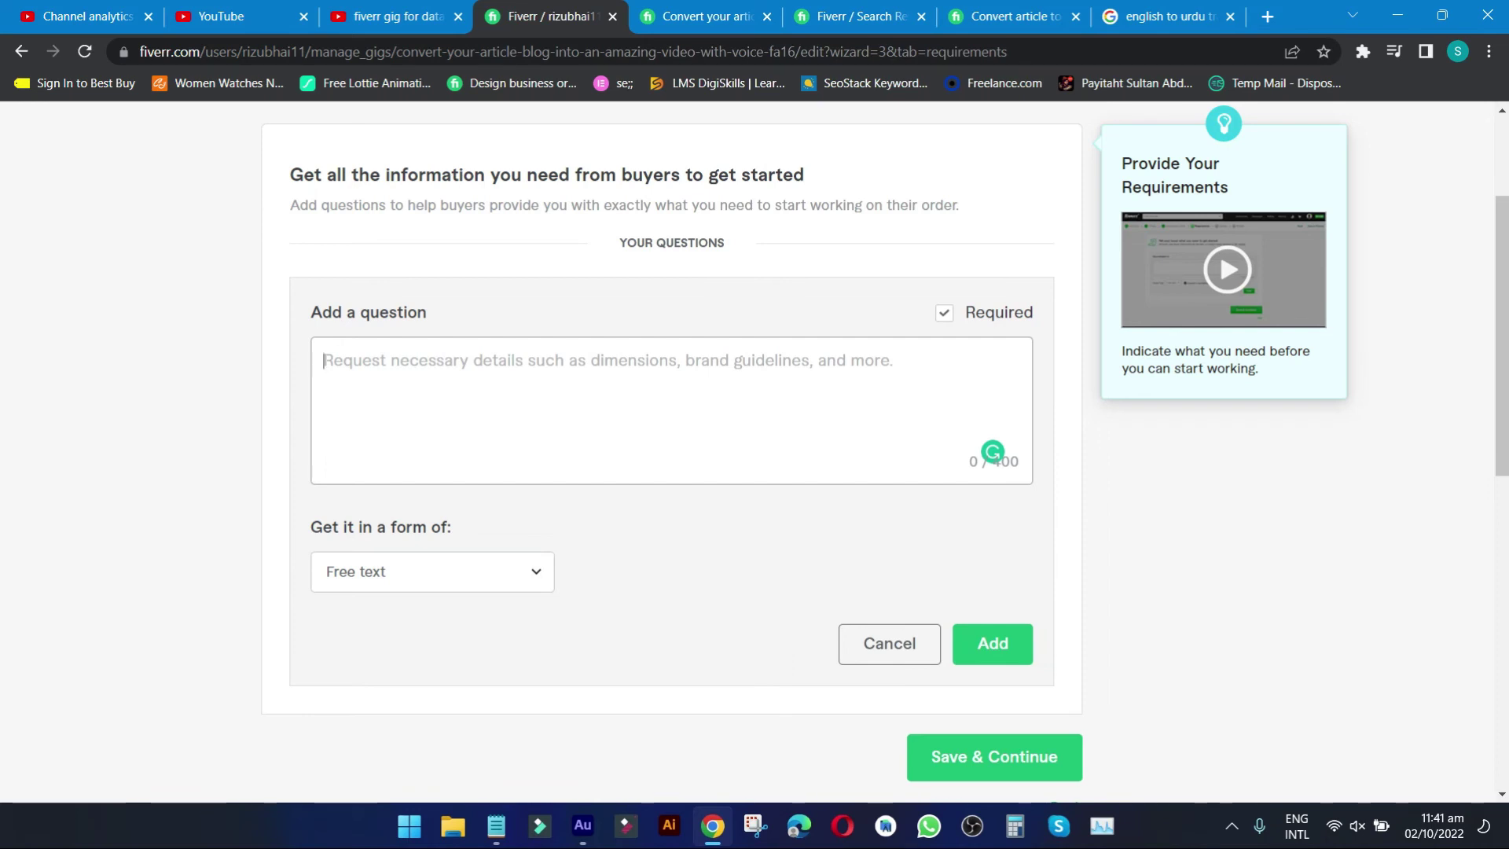
pyautogui.rightClick(449, 380)
pyautogui.click(386, 428)
pyautogui.click(389, 389)
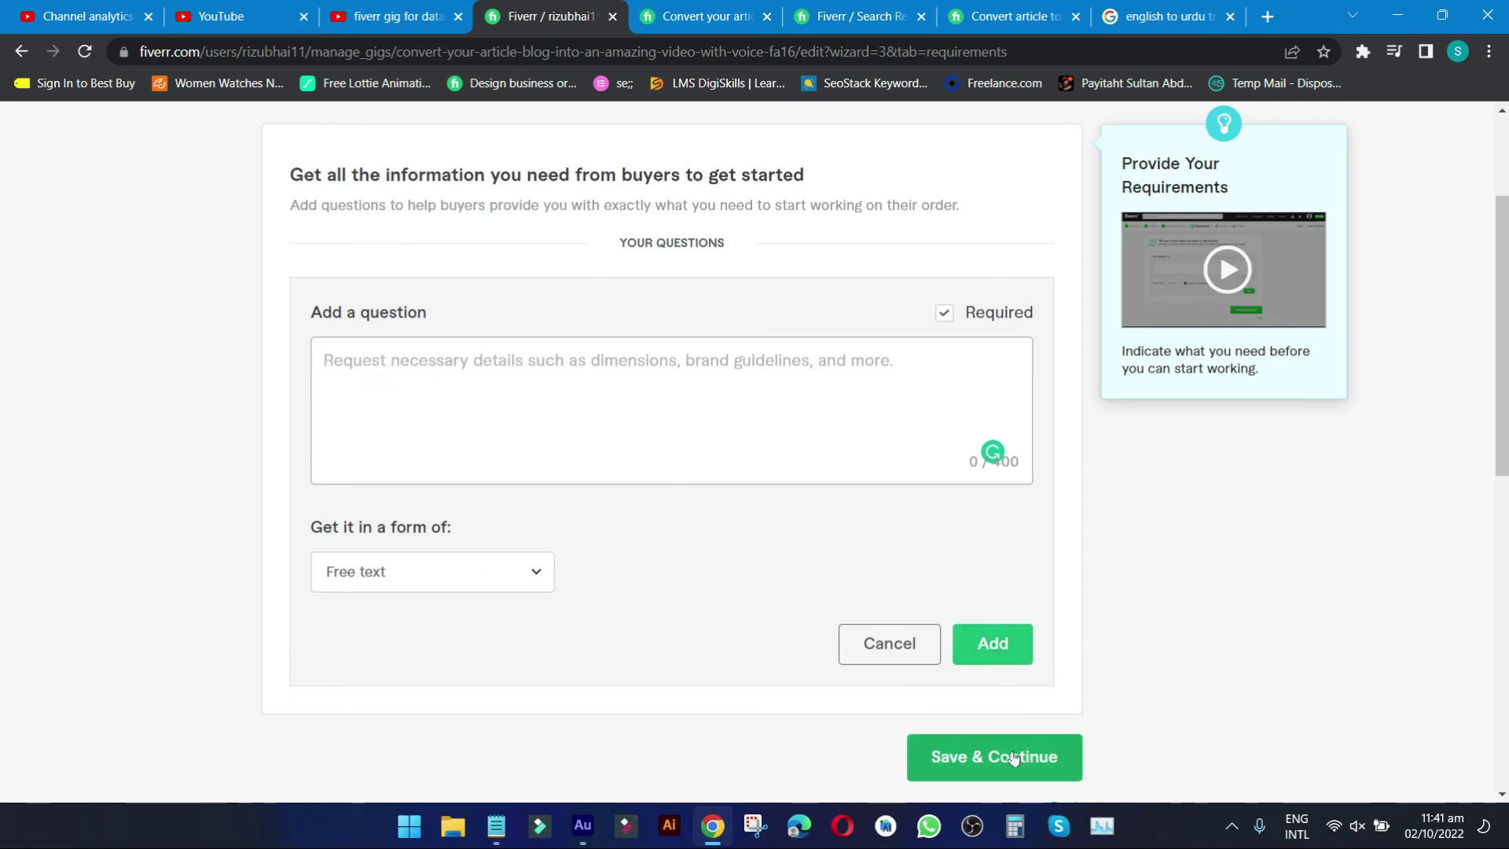
pyautogui.click(926, 651)
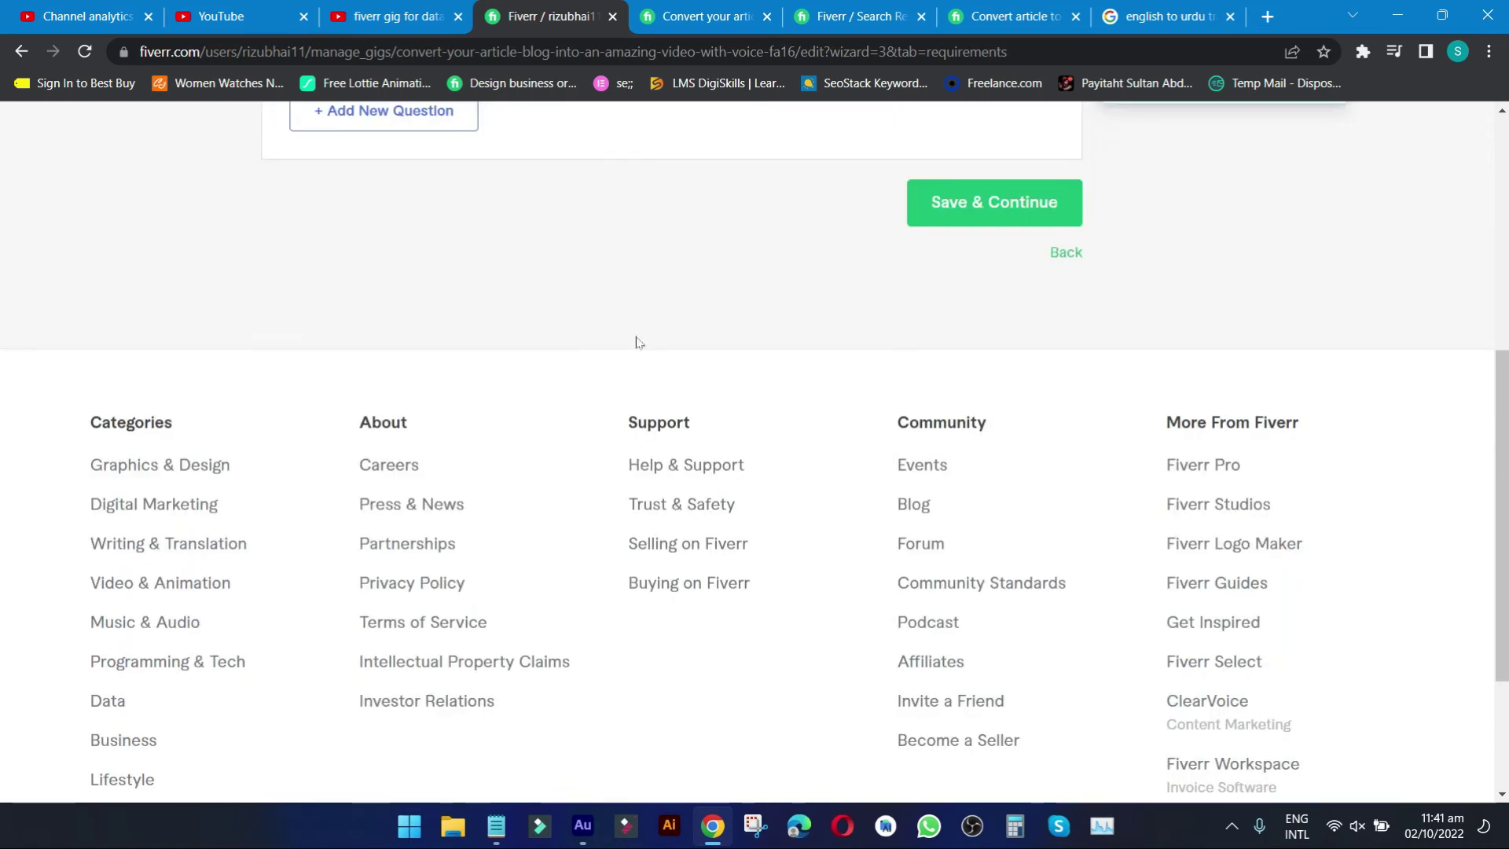
# Save the requirements without any buyer question and continue to the Gallery stage.
pyautogui.click(991, 216)
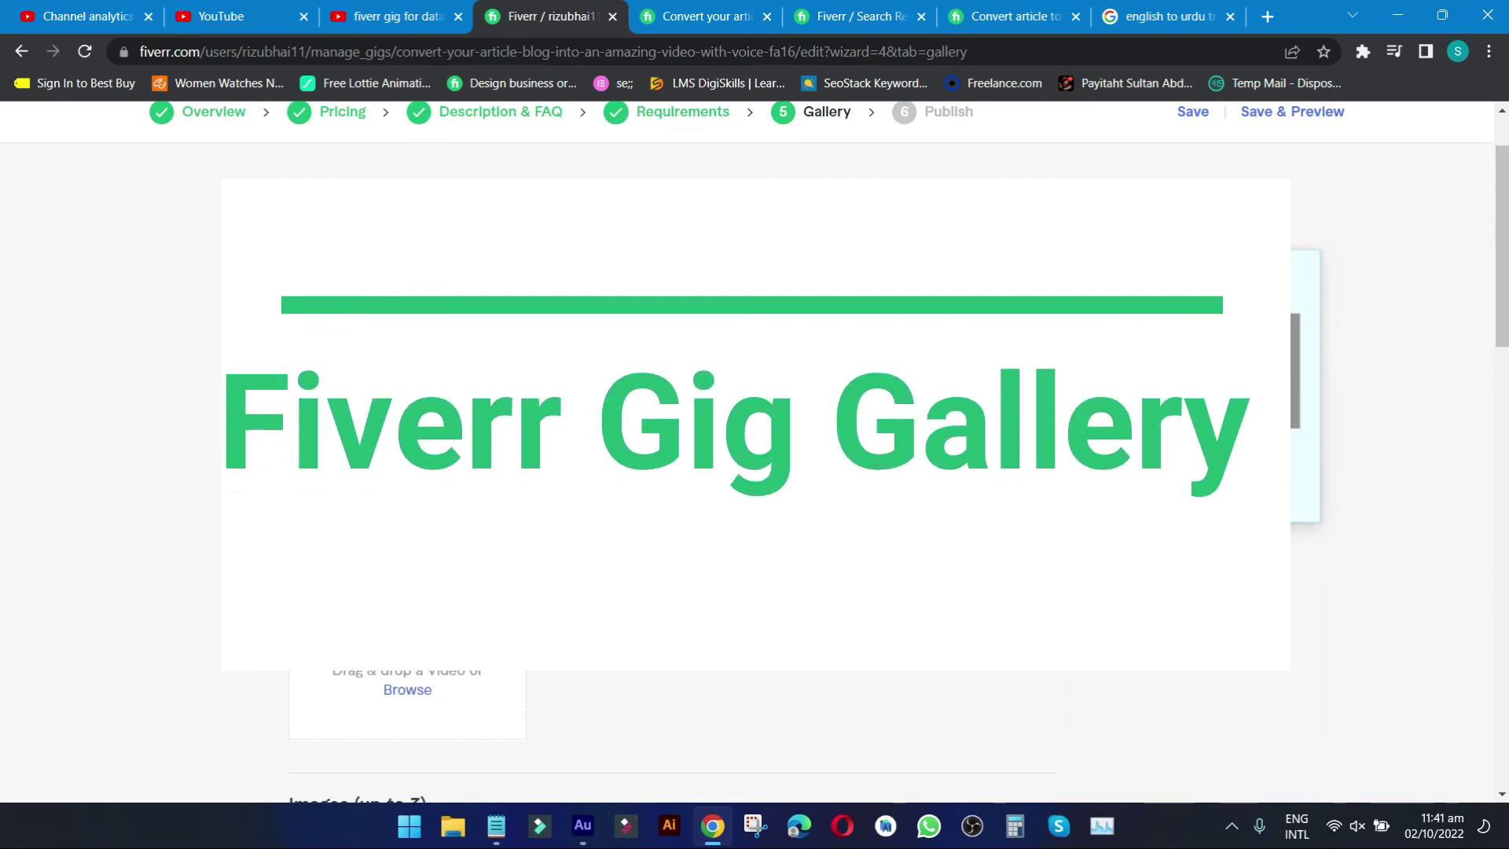
# Examine the gallery's video, image and document upload sections with their size limits and guidelines.
pyautogui.scroll(-10, 893, 271)
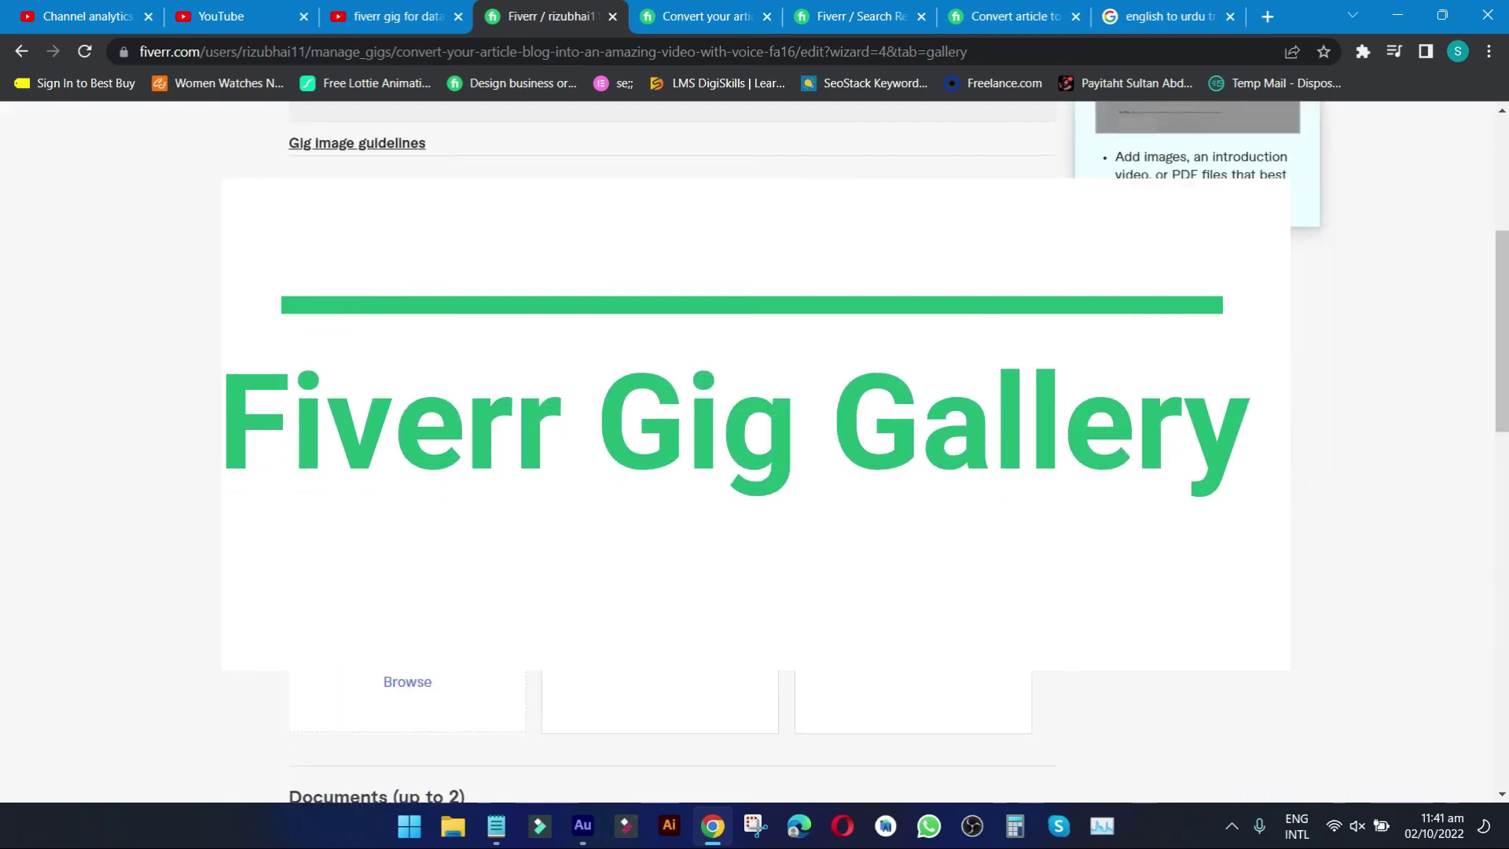
pyautogui.scroll(7, 893, 271)
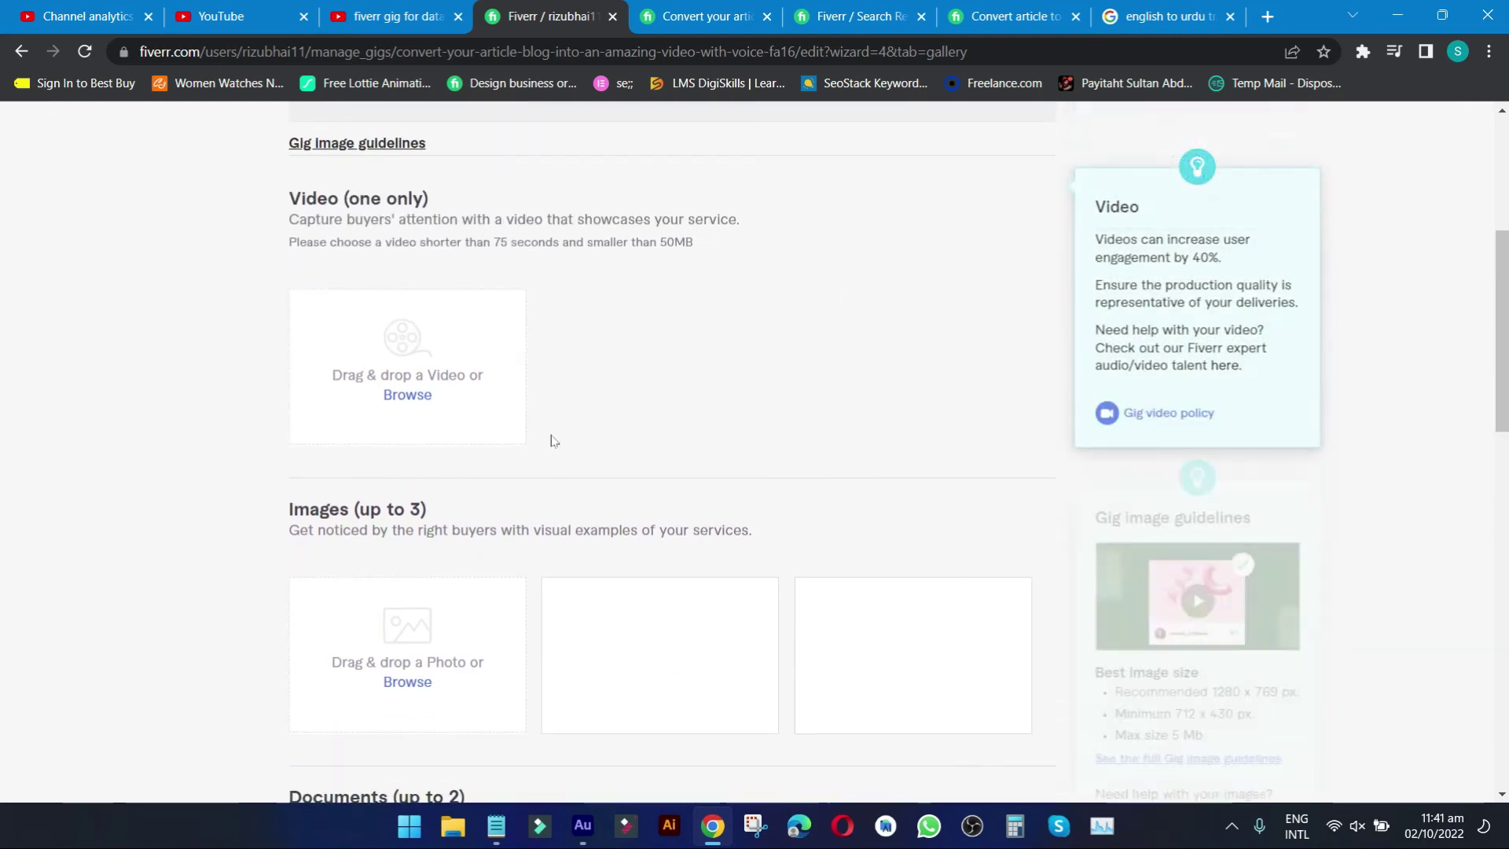
pyautogui.click(168, 411)
pyautogui.moveTo(176, 308); pyautogui.dragTo(527, 510)
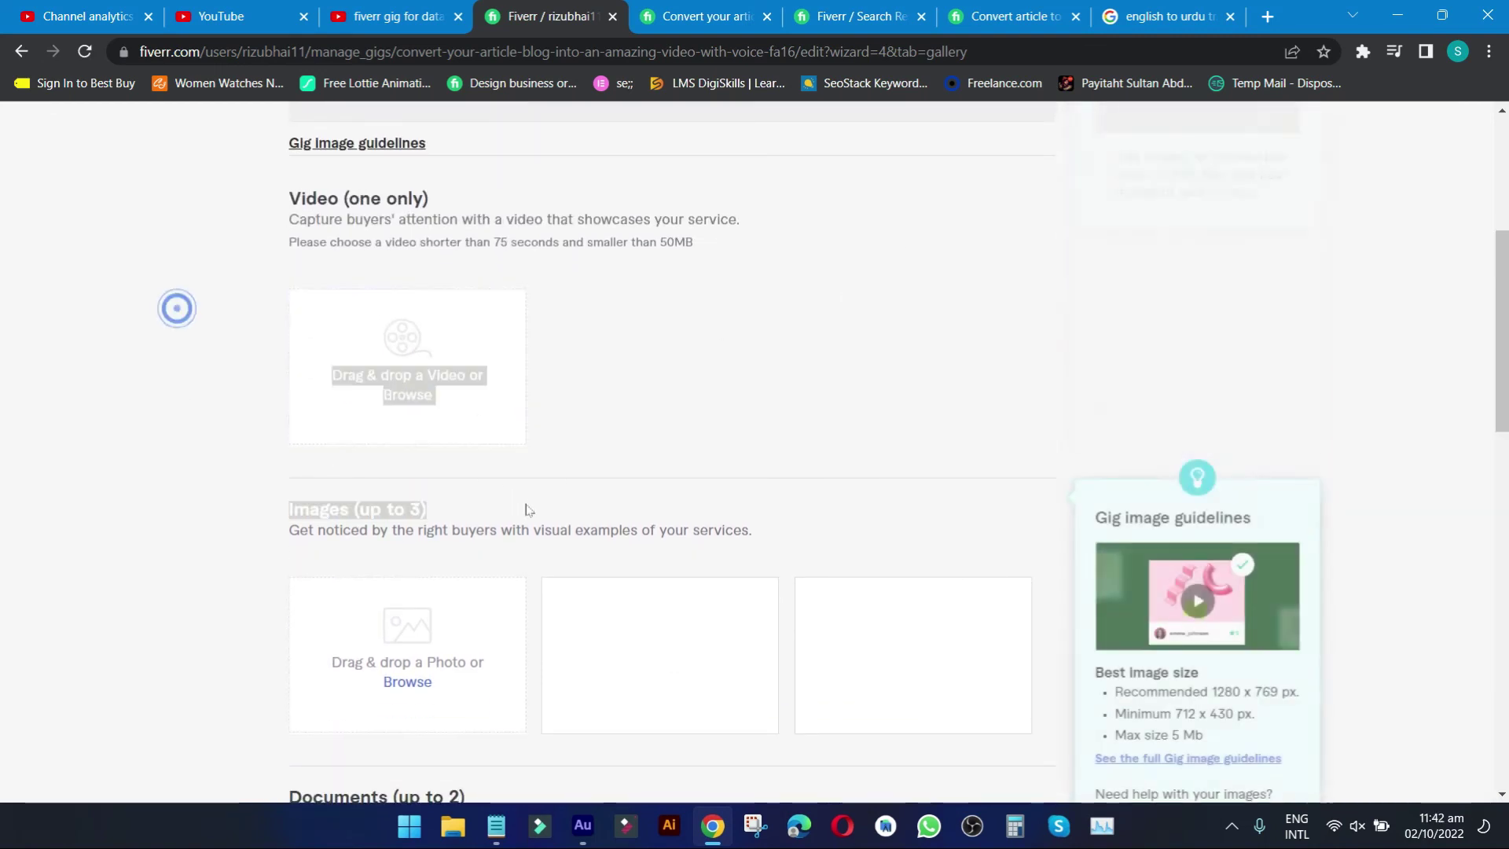
pyautogui.click(249, 582)
pyautogui.scroll(-3, 314, 589)
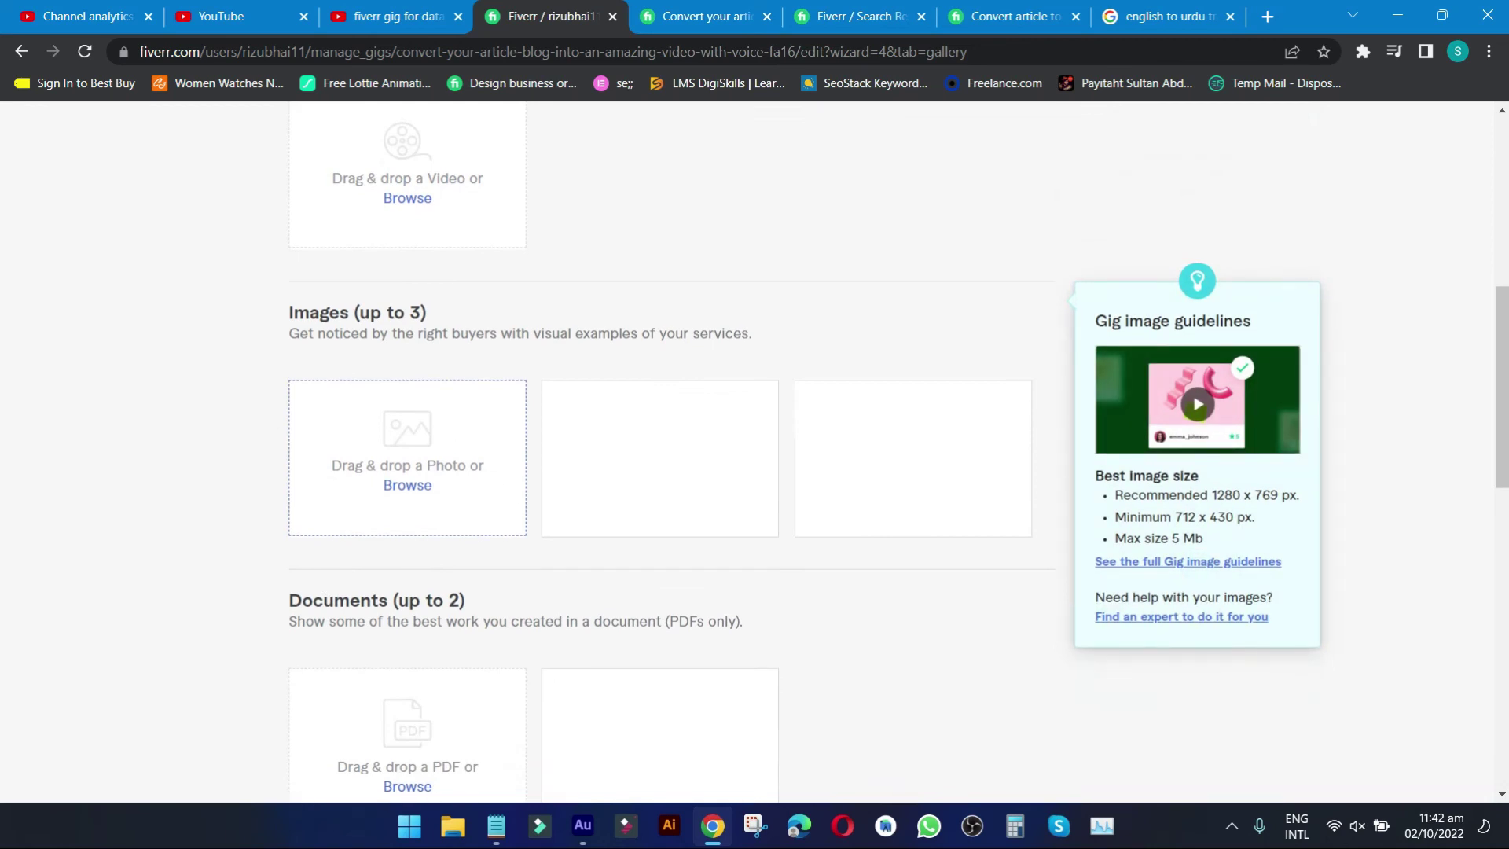
pyautogui.scroll(-4, 422, 481)
pyautogui.scroll(4, 423, 480)
# Try to save the gallery with an image but no video and continue to the Publish stage.
pyautogui.scroll(-5, 406, 495)
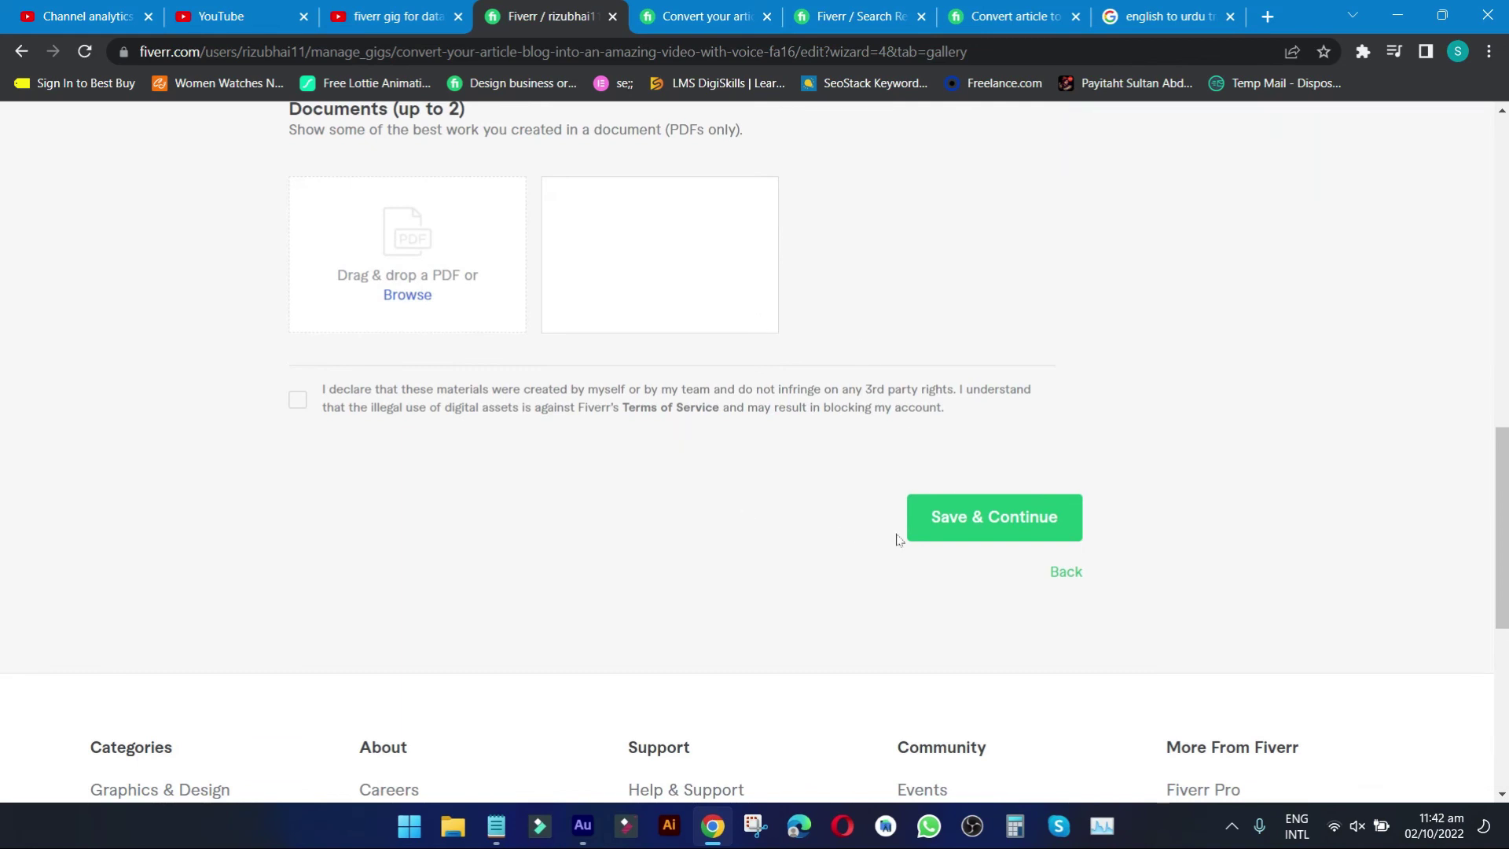
pyautogui.click(978, 525)
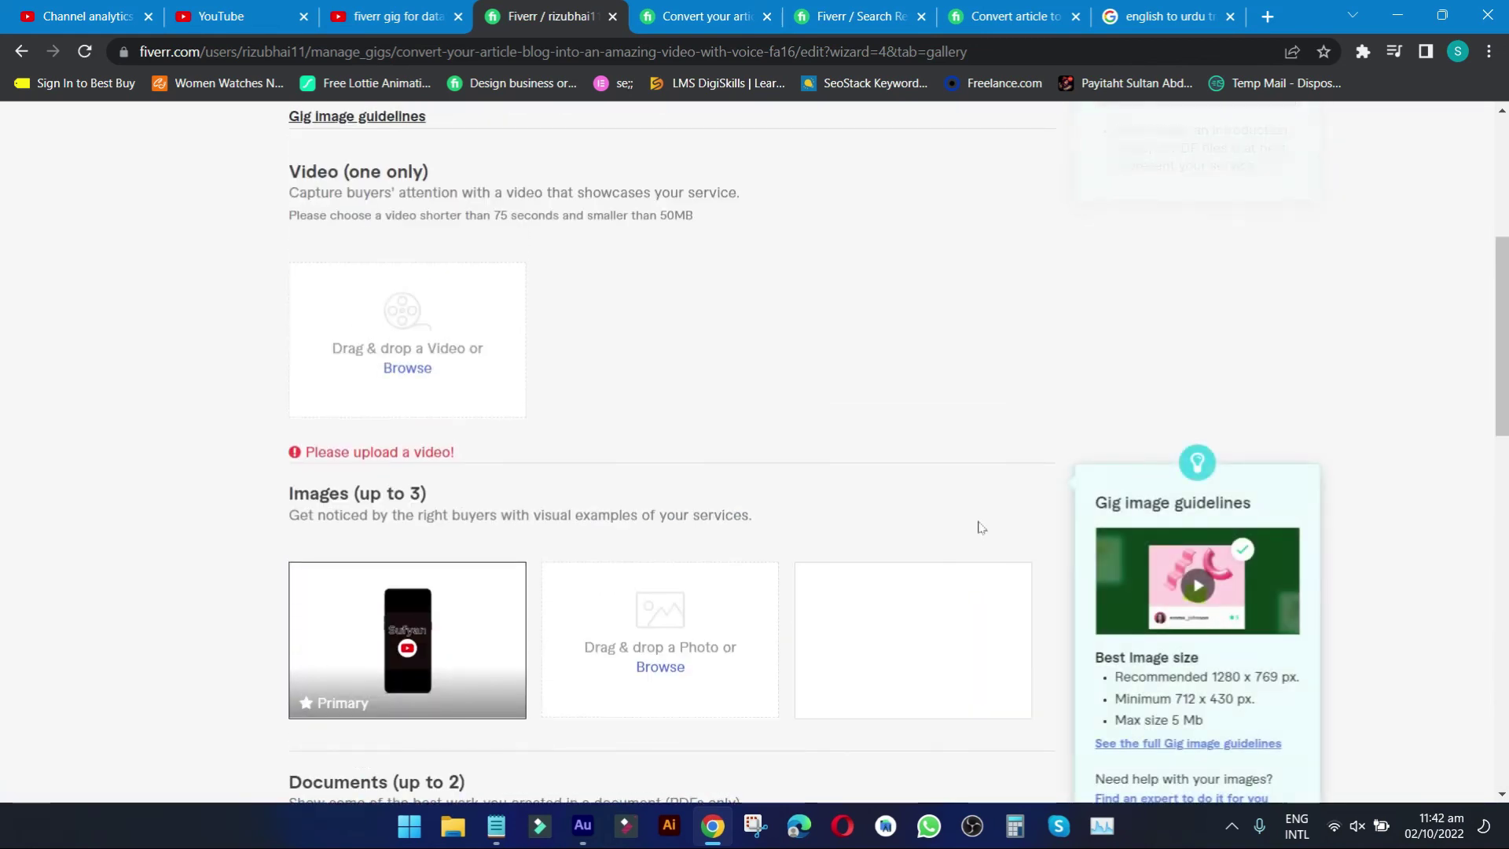
pyautogui.scroll(4, 641, 485)
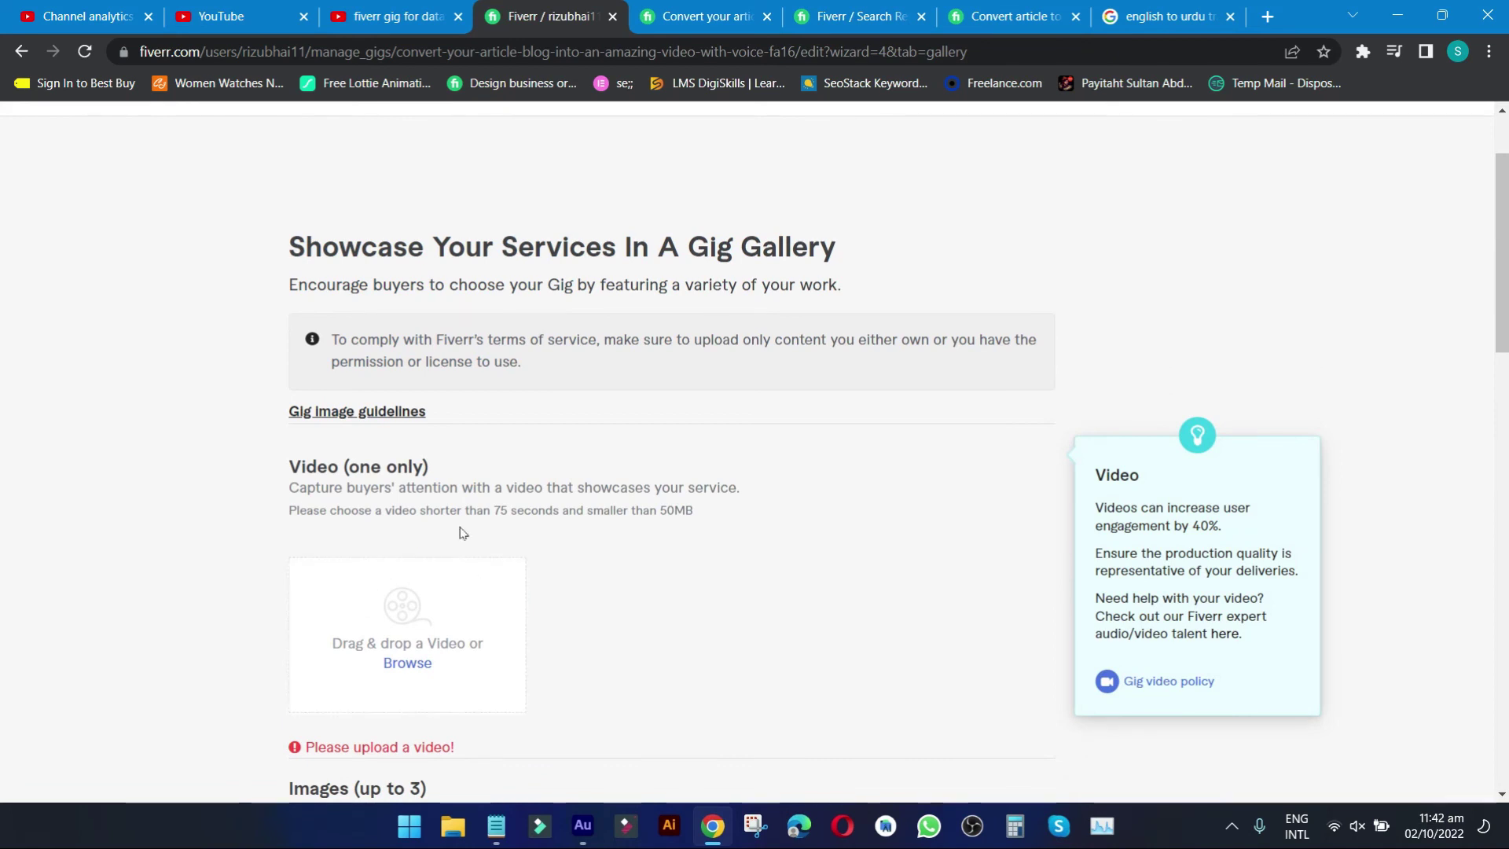
pyautogui.tripleClick(445, 501)
pyautogui.click(455, 481)
pyautogui.moveTo(714, 503); pyautogui.dragTo(307, 467)
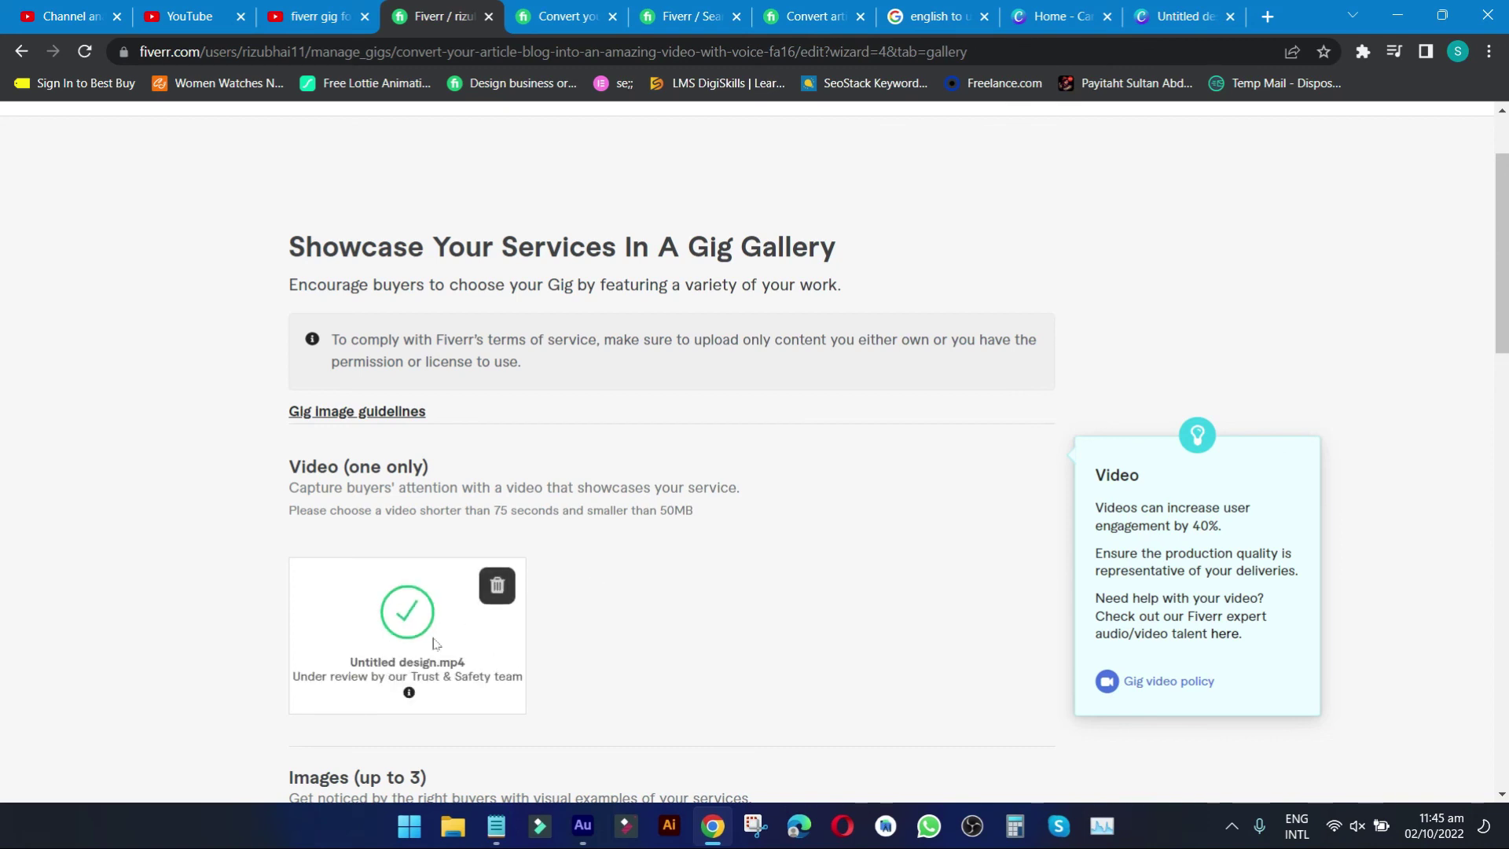
# Accept the declaration of ownership and Terms of Service for the gallery materials, and save to continue to the Publish stage.
pyautogui.scroll(-10, 717, 515)
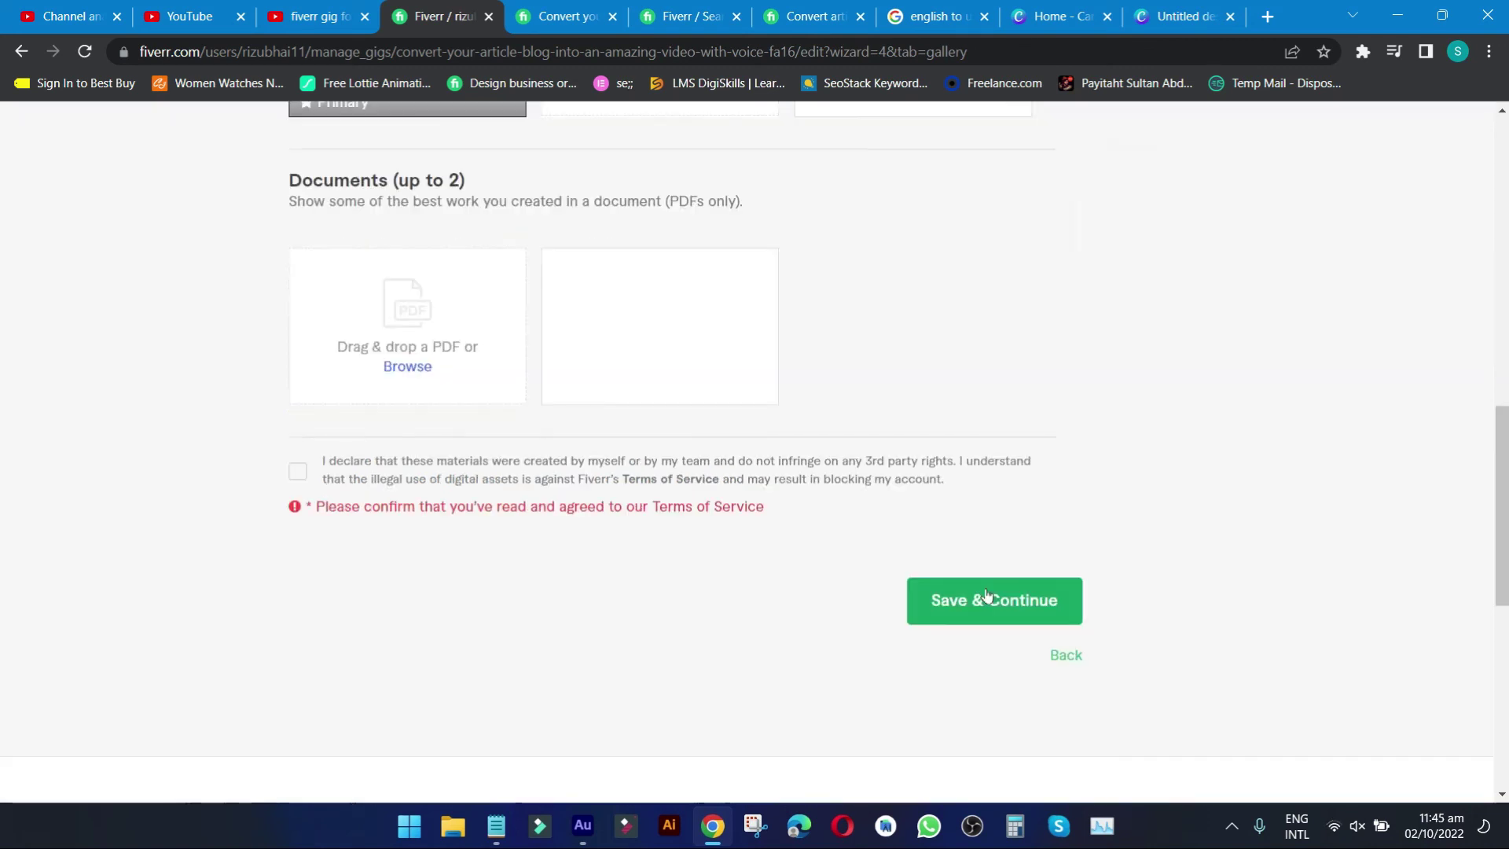
pyautogui.scroll(-1, 729, 603)
pyautogui.click(298, 416)
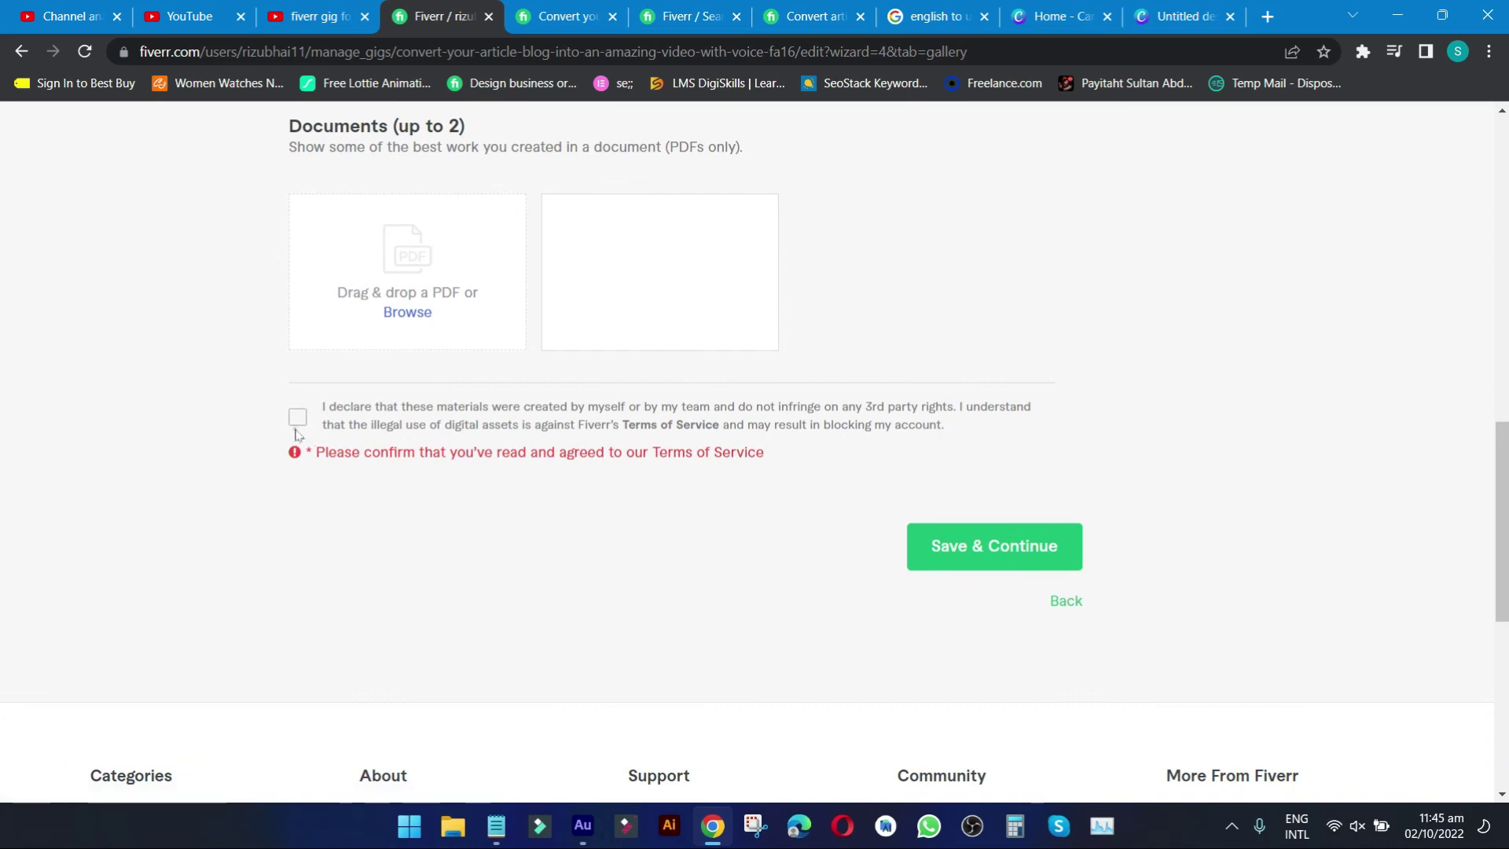
pyautogui.click(923, 546)
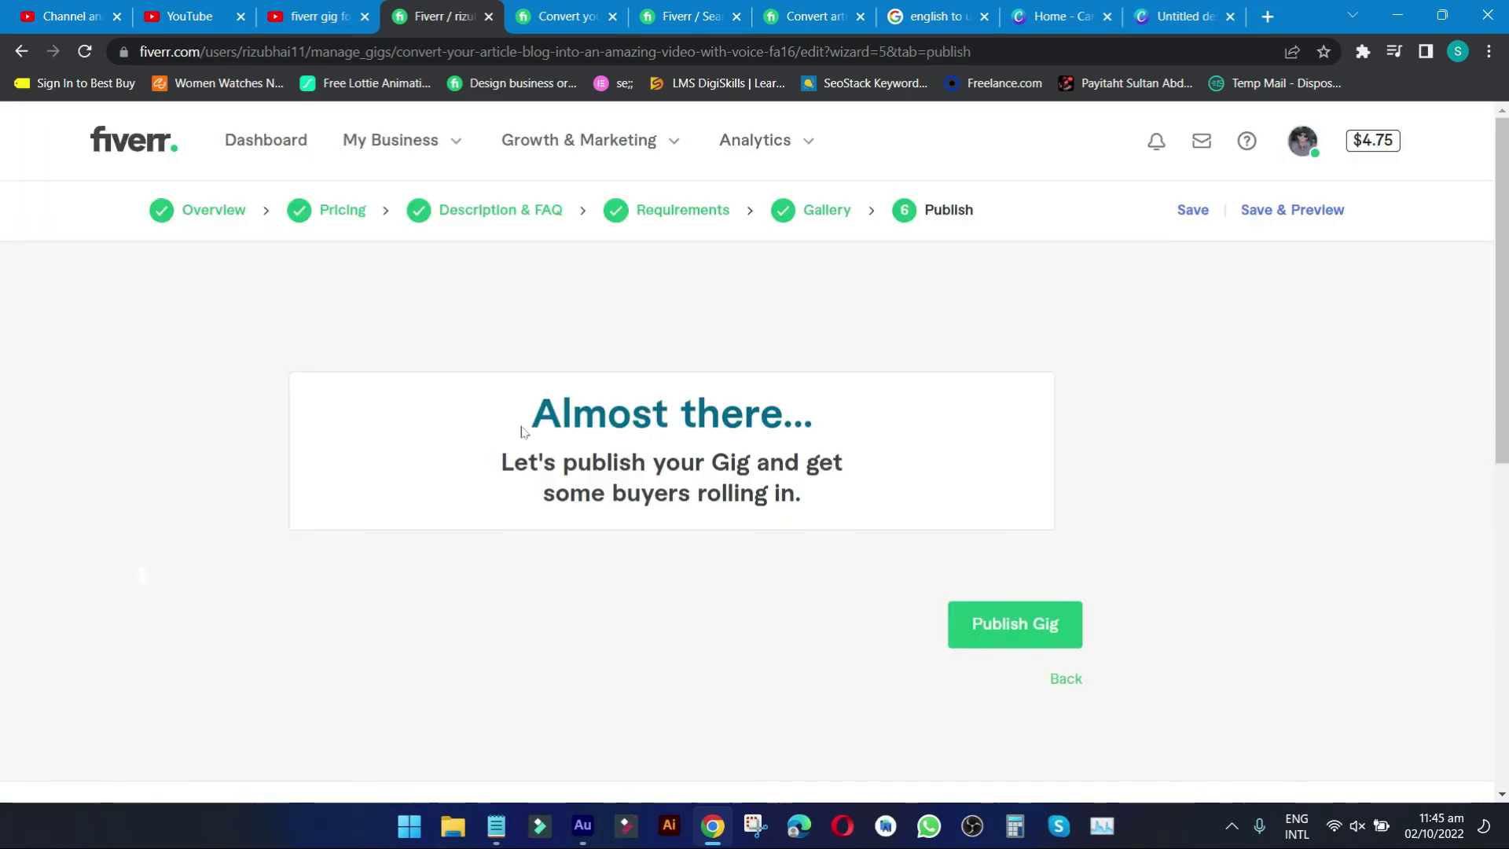
# Publish the gig and finish the wizard, skipping the sharing and promotional offers.
pyautogui.moveTo(520, 428); pyautogui.dragTo(847, 501)
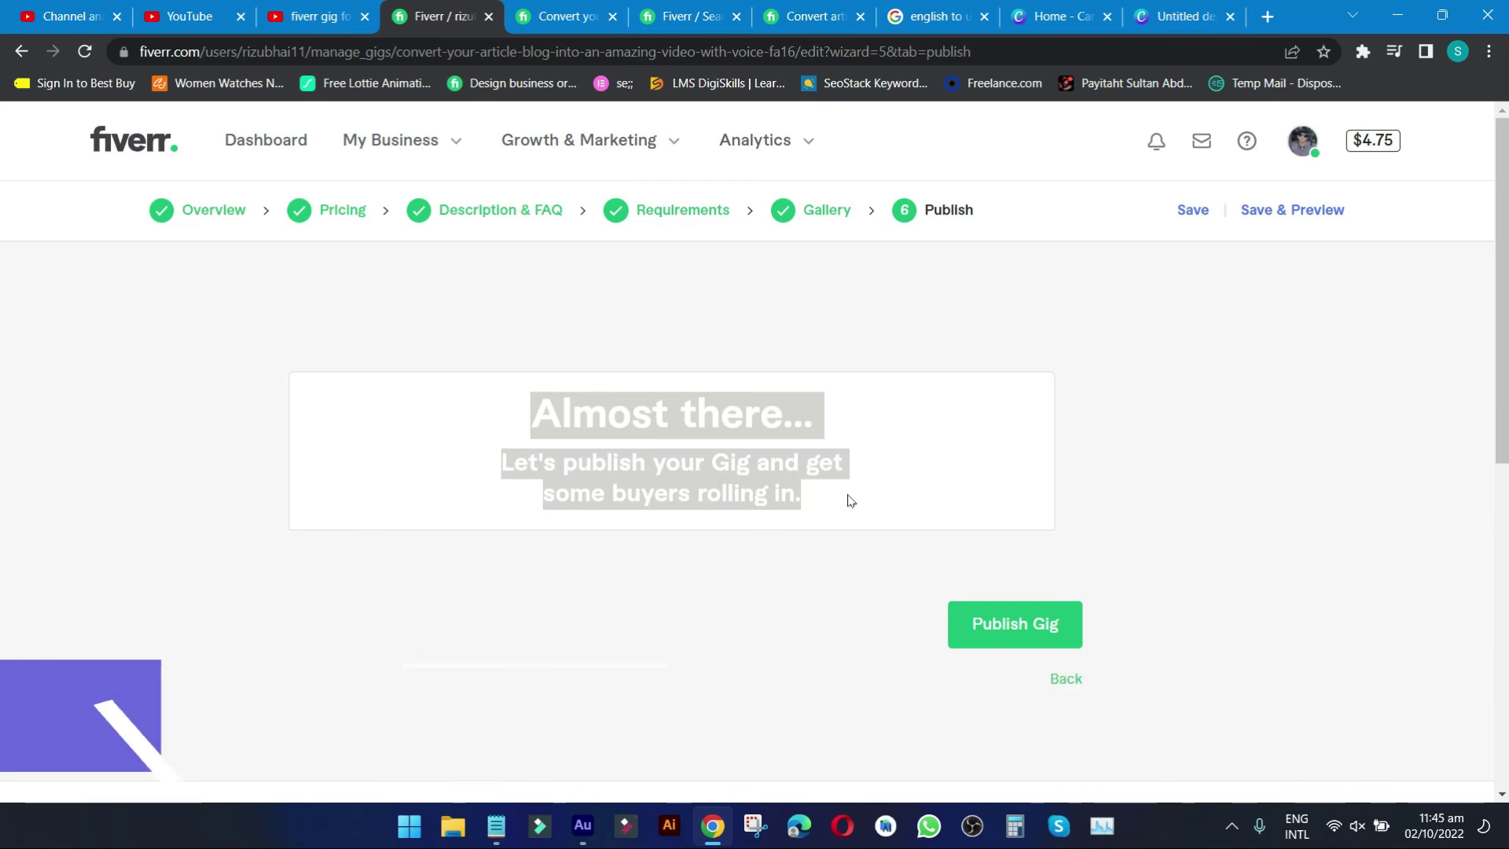
pyautogui.click(996, 639)
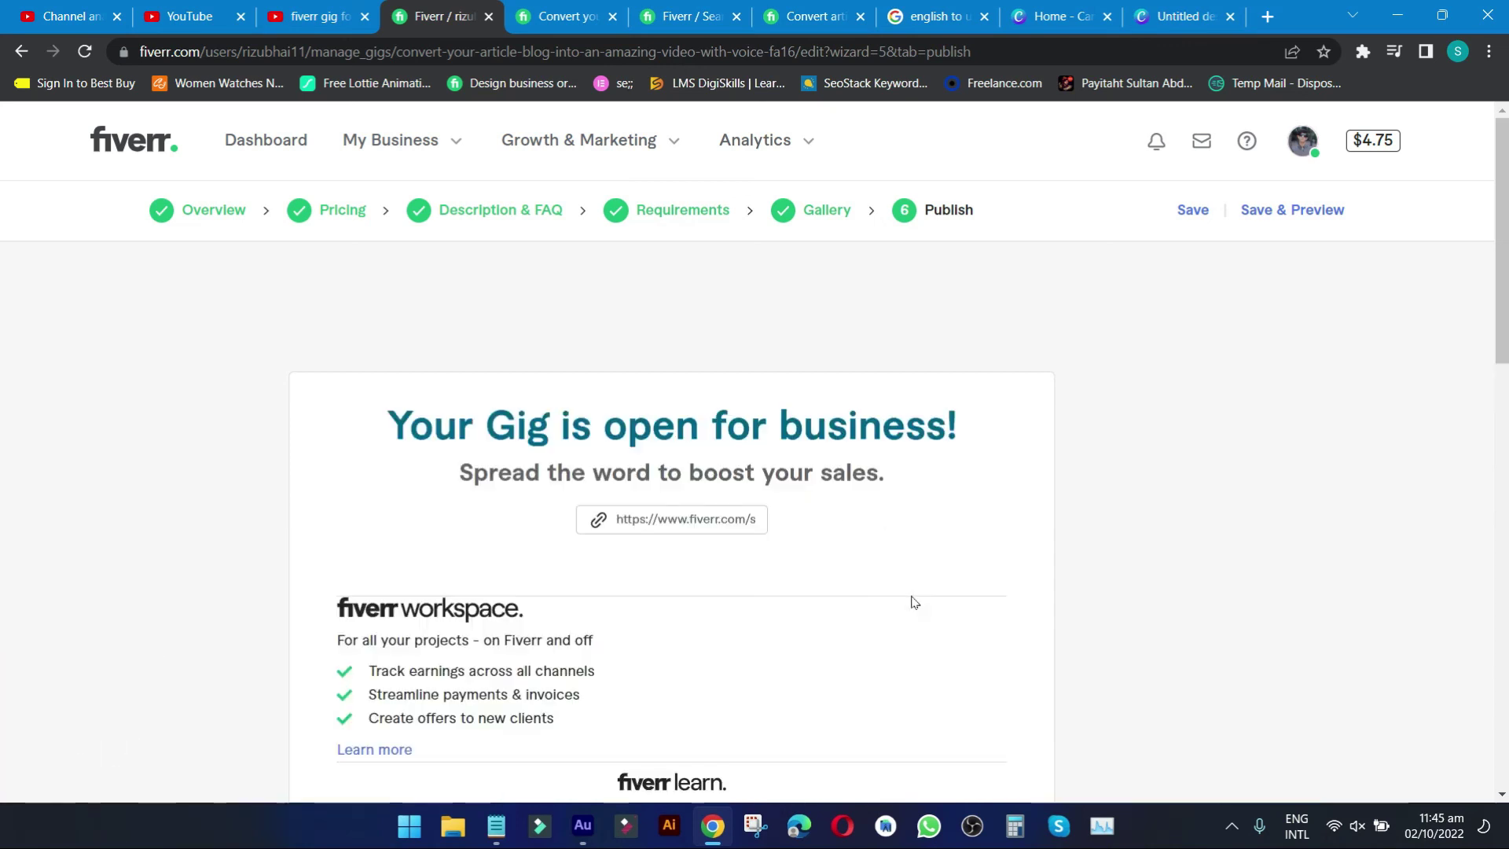
pyautogui.scroll(-8, 913, 602)
pyautogui.click(1015, 611)
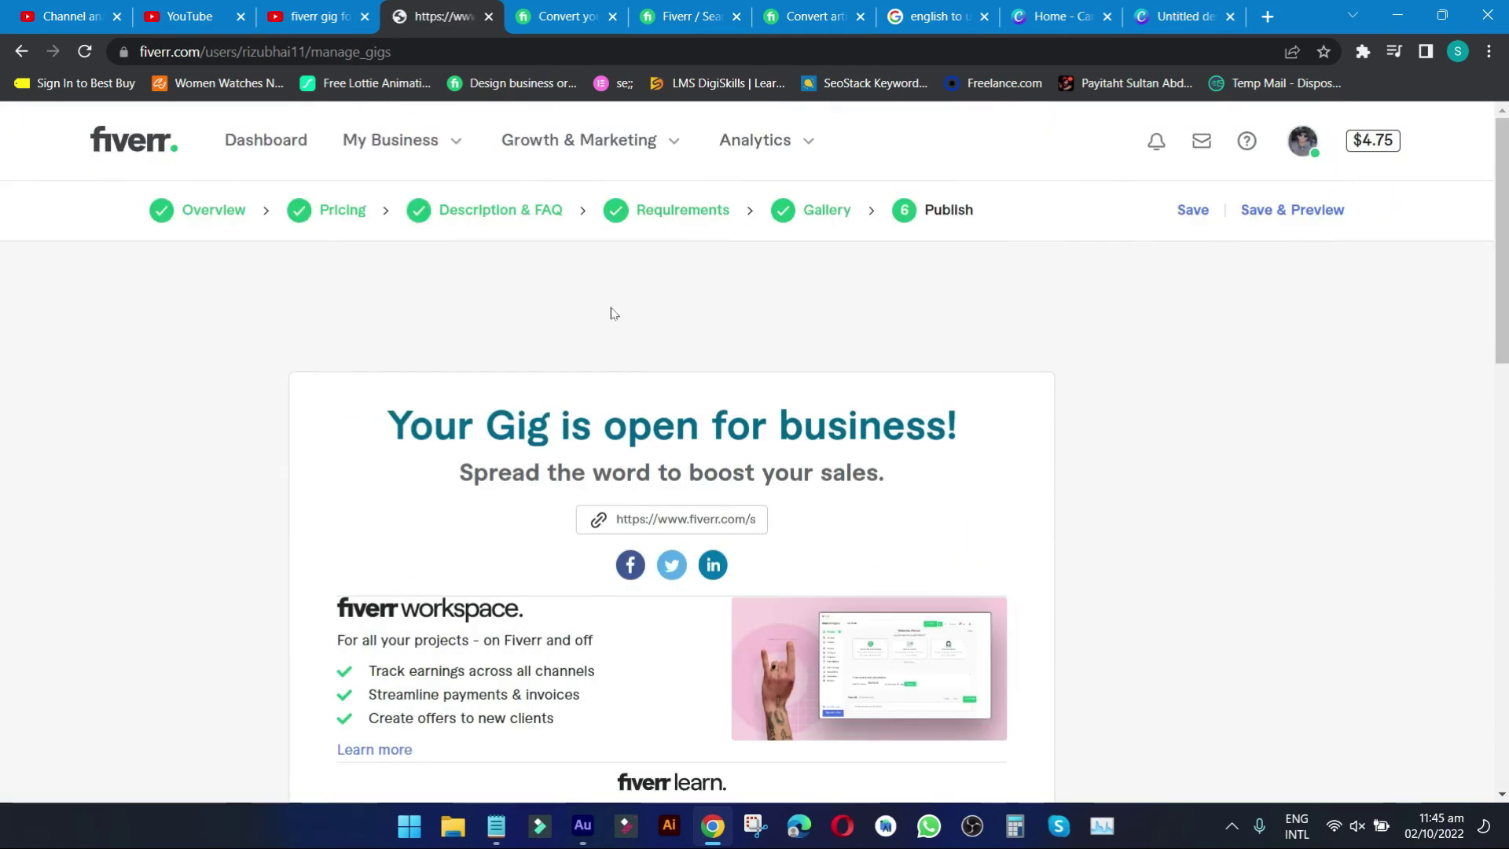
pyautogui.keyDown('ctrl'); pyautogui.scroll(5, 710, 313); pyautogui.keyUp('ctrl')
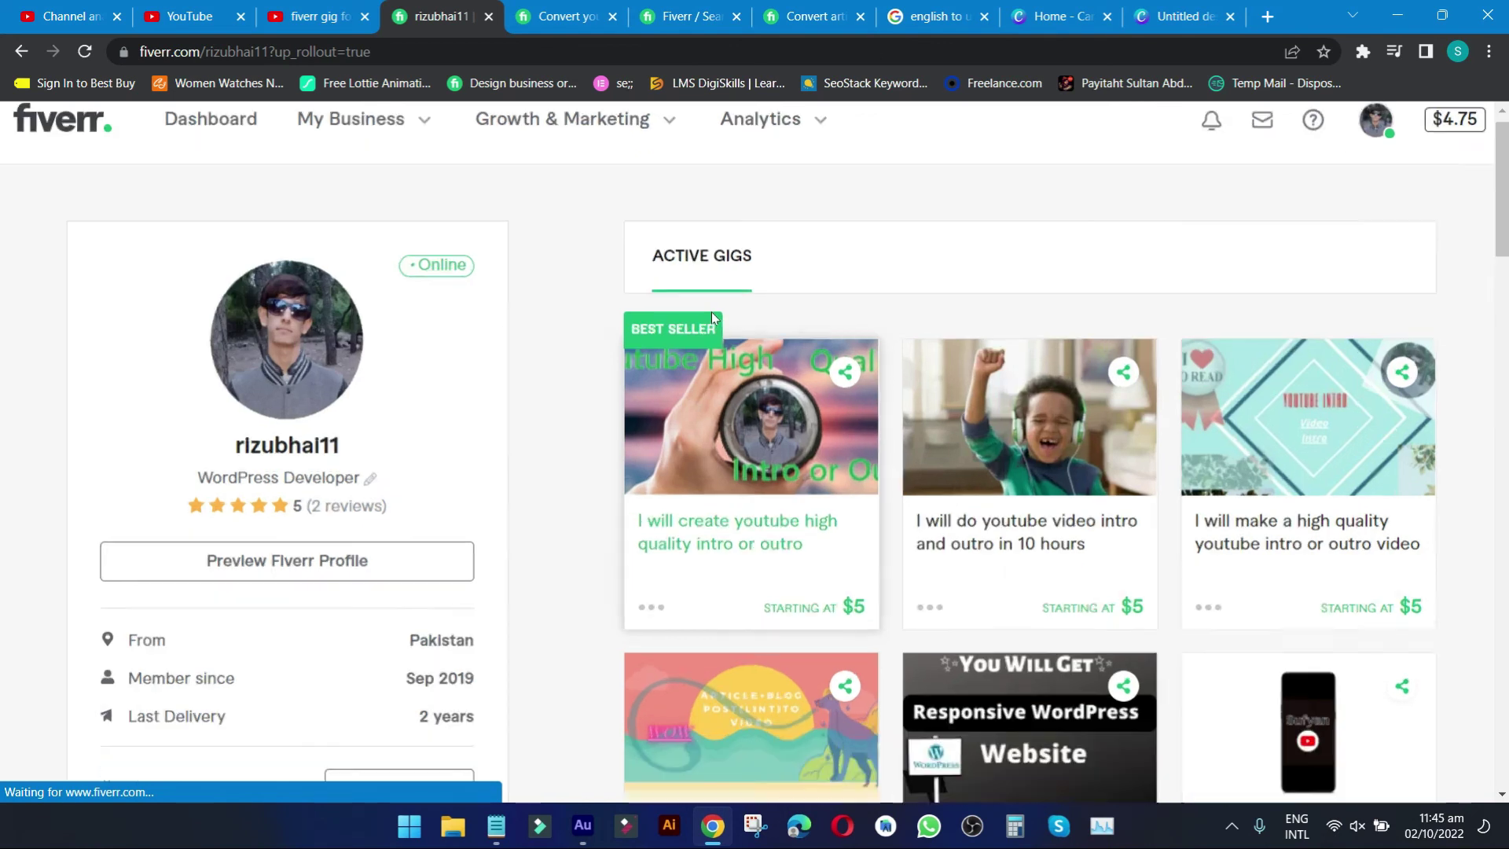
pyautogui.scroll(-5, 712, 318)
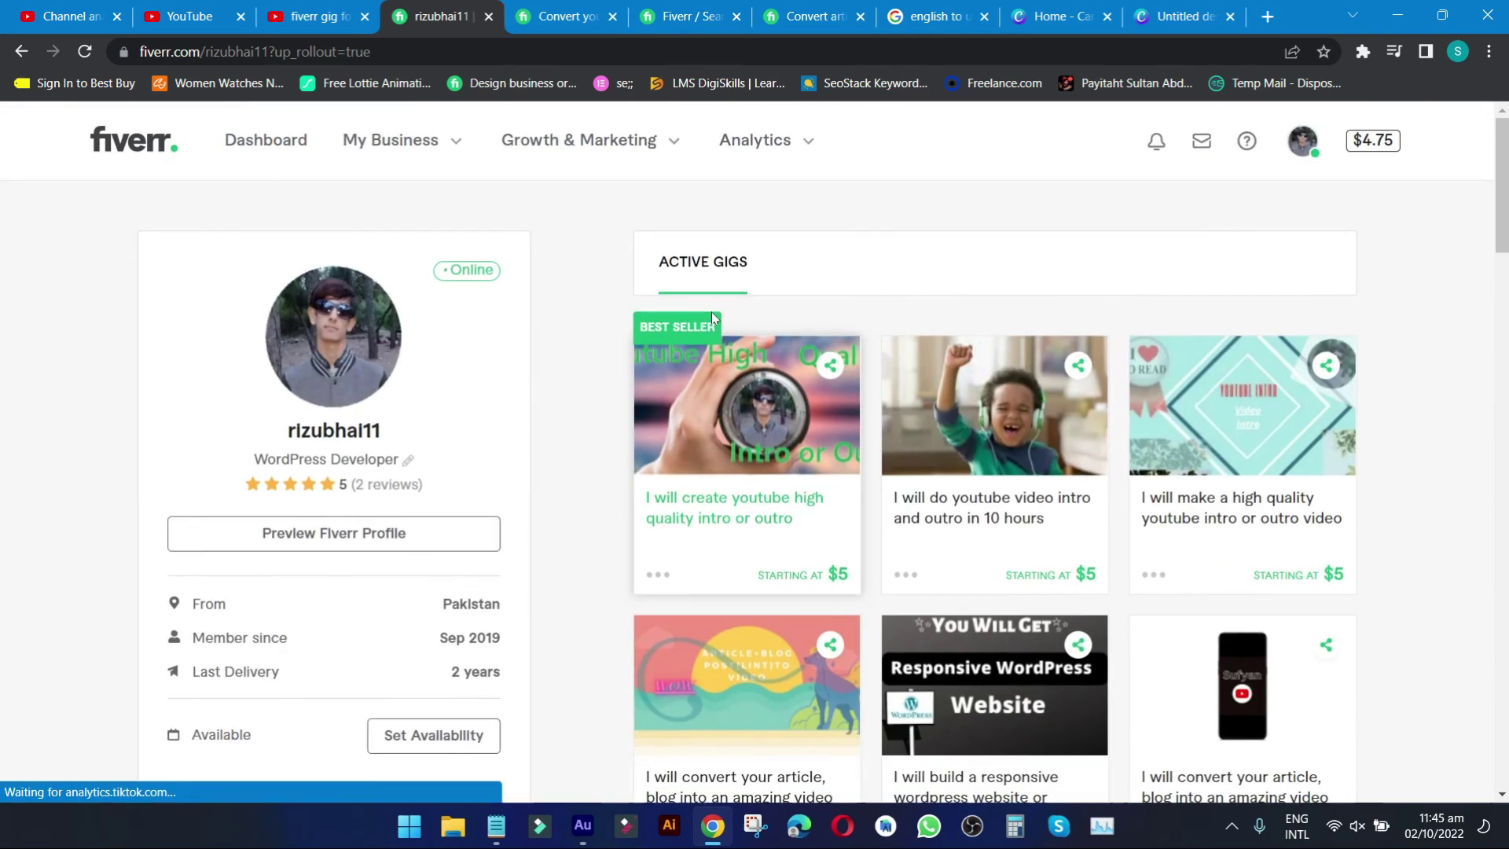
pyautogui.click(559, 330)
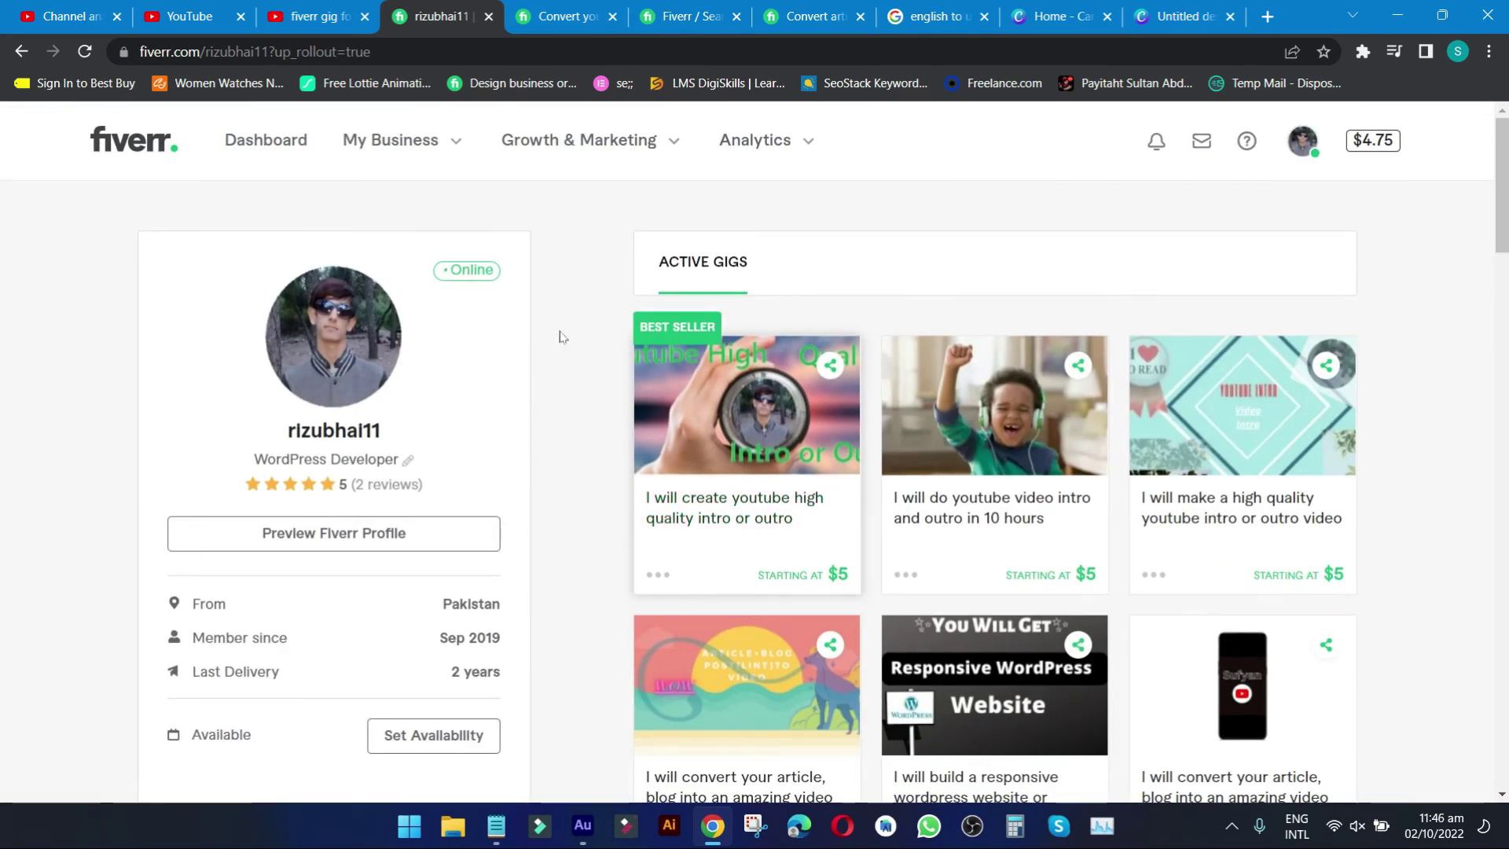